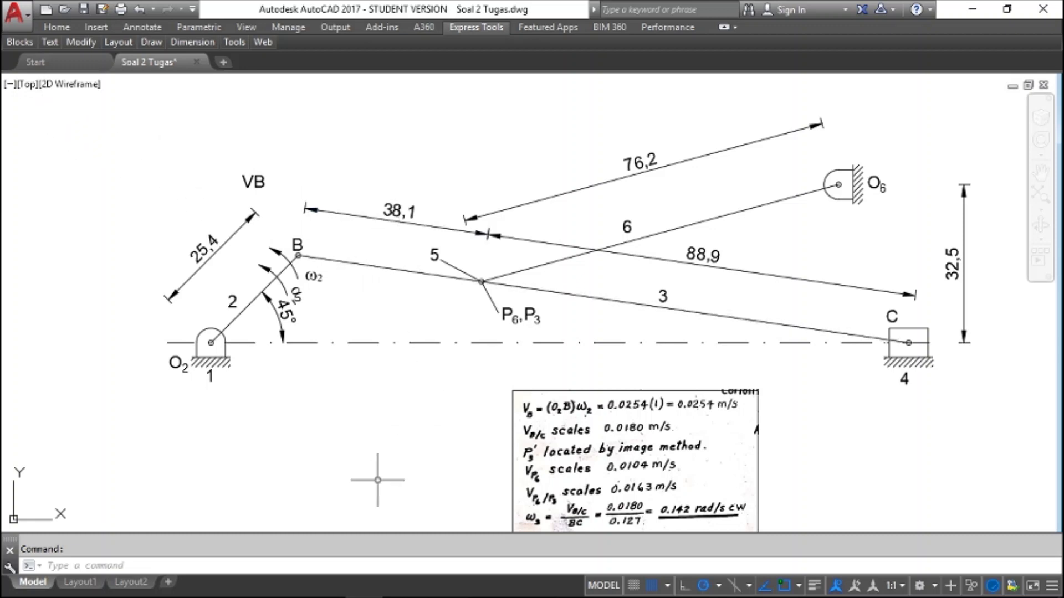
Check the velocity scale on the mm sheet of the Skala workbook in Excel and return to the AutoCAD drawing
{"action": "left_click", "coordinate": [441, 590]}
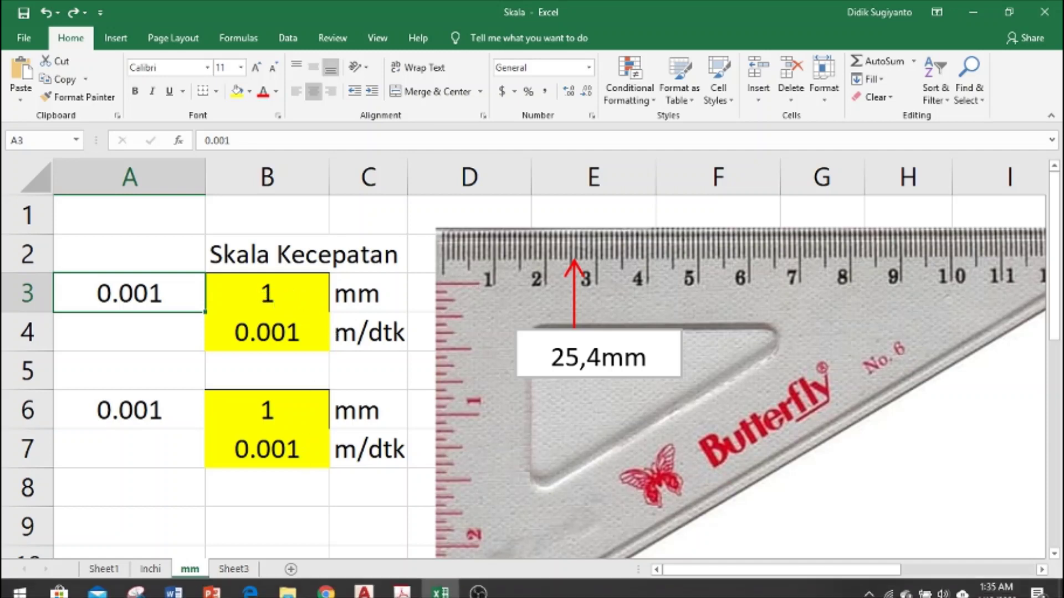
{"action": "left_click", "coordinate": [364, 583]}
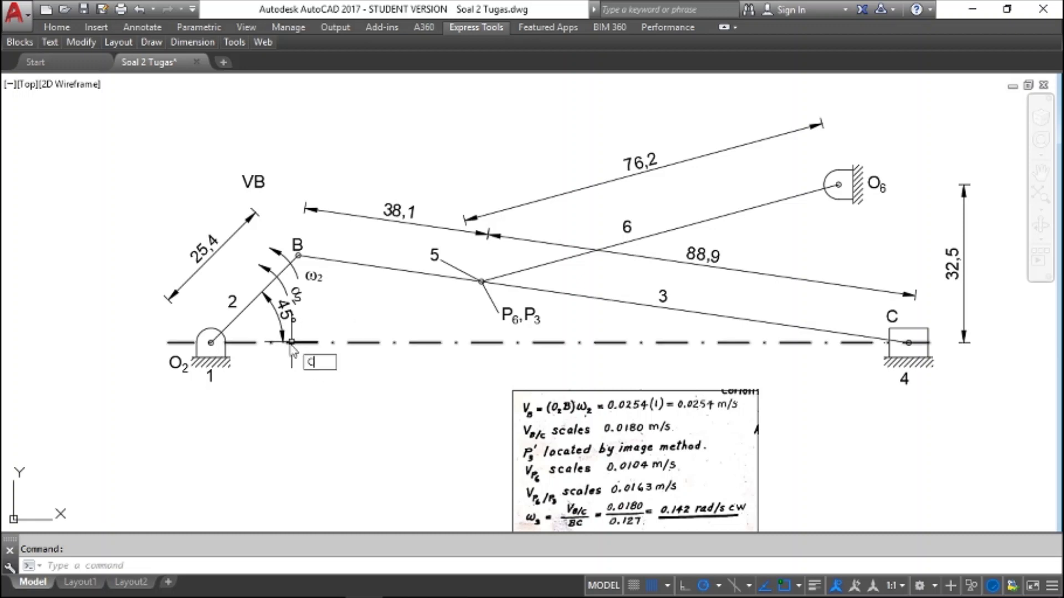
Turn off grid snap and draw a circle of radius 25.4 centred on the O2 pivot
{"action": "key", "text": "Return"}
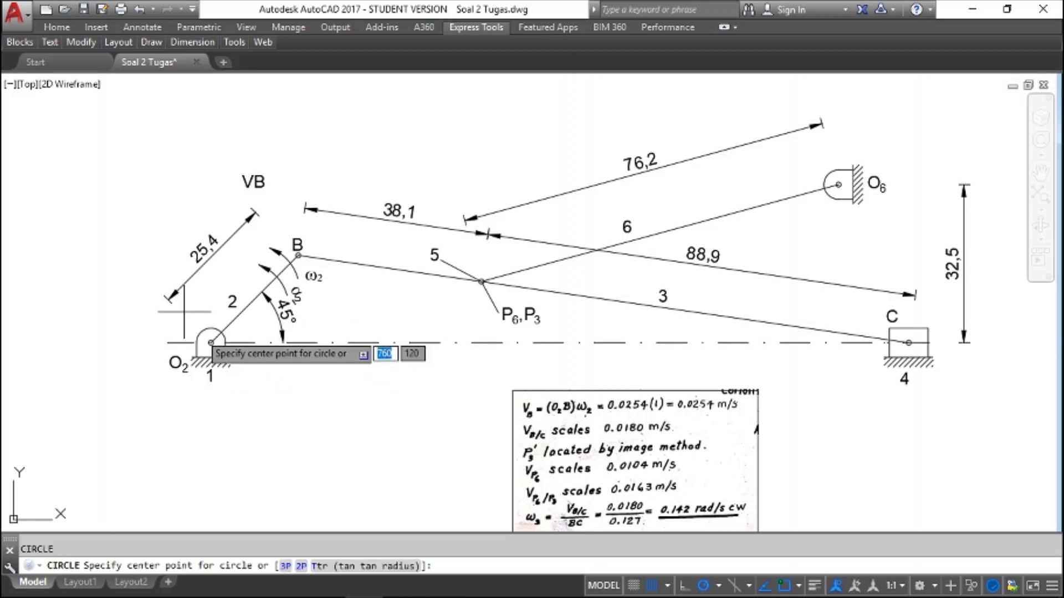
{"action": "left_click", "coordinate": [652, 585]}
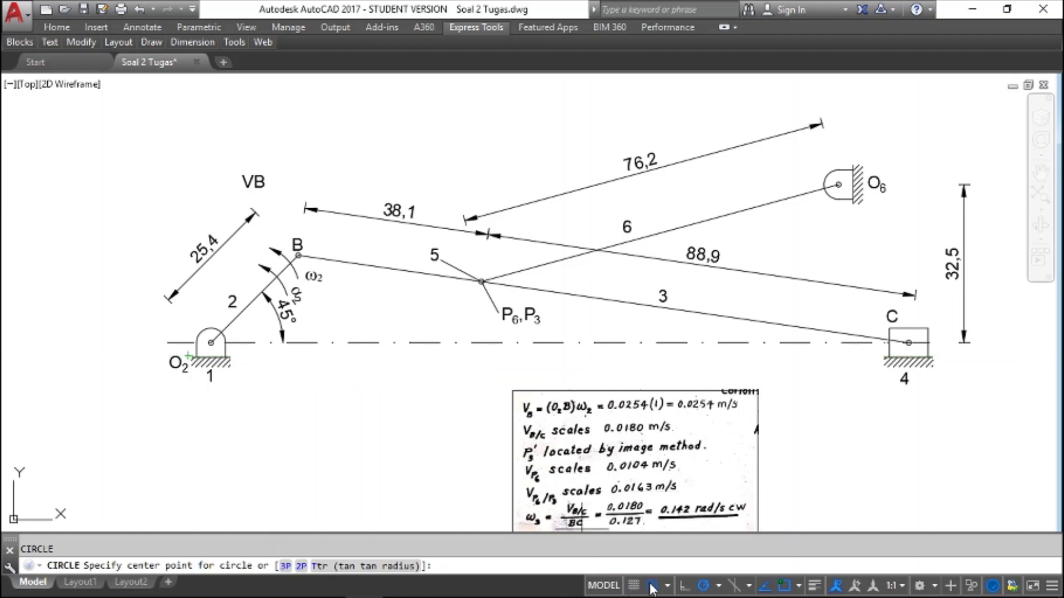
{"action": "scroll", "coordinate": [211, 340], "scroll_direction": "up", "scroll_amount": 4}
{"action": "left_click", "coordinate": [210, 340]}
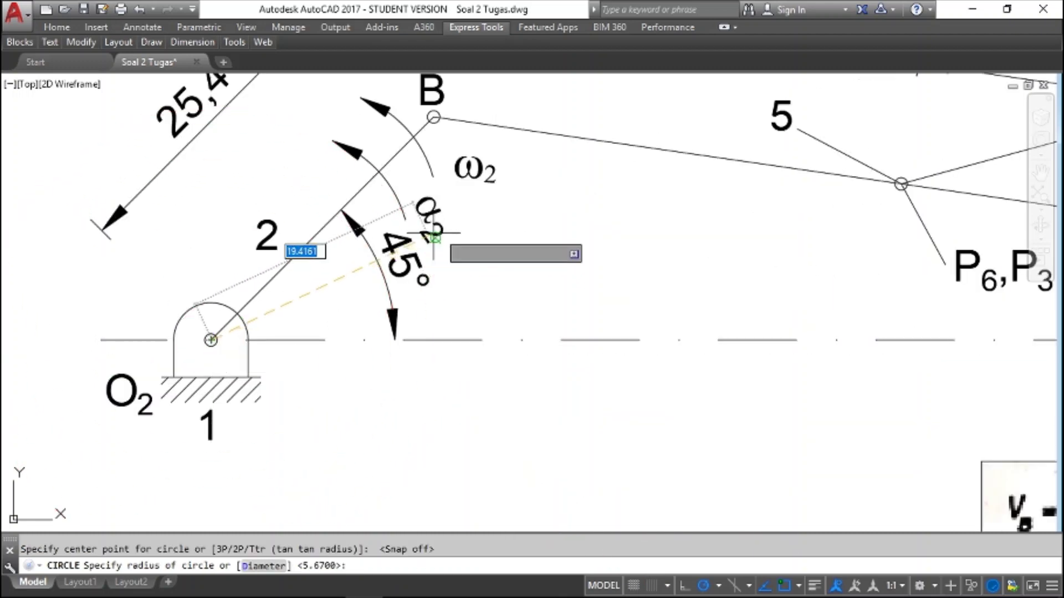
{"action": "type", "text": "25.4"}
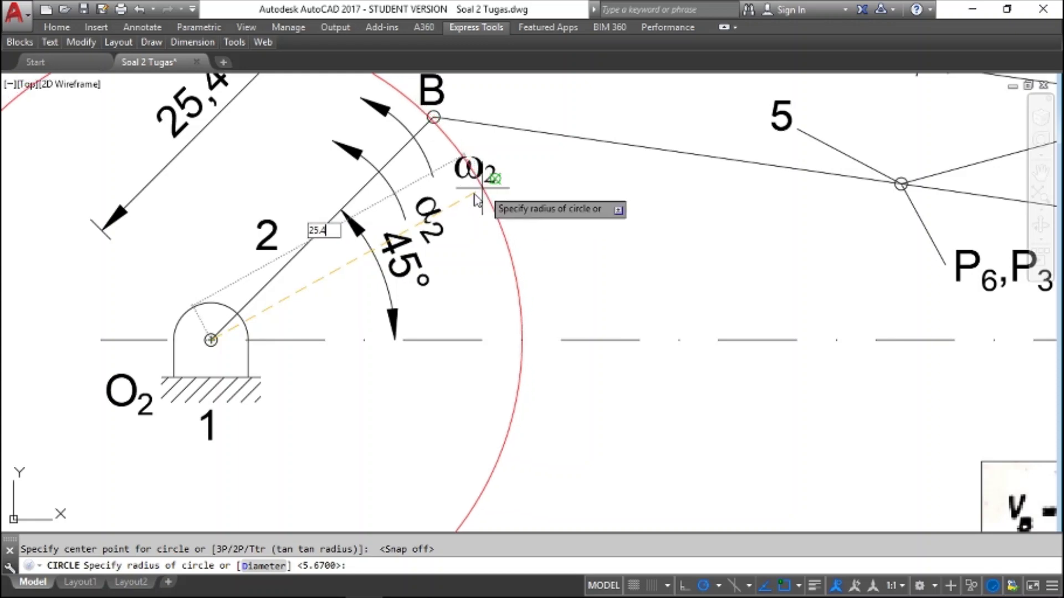
{"action": "key", "text": "Return"}
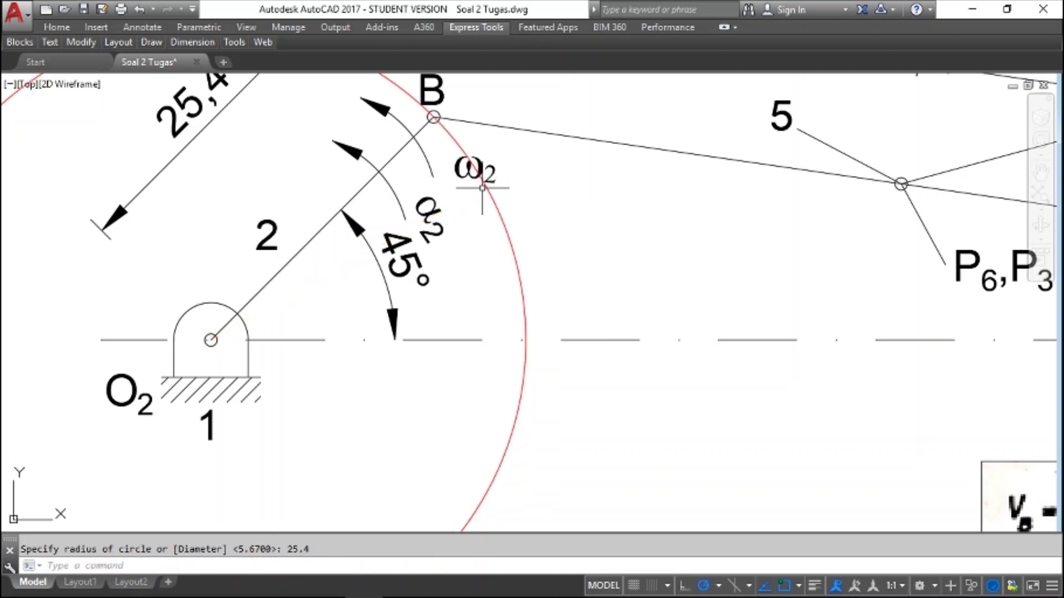
Draw a circle of radius 127 centred on joint B
{"action": "scroll", "coordinate": [504, 233], "scroll_direction": "down", "scroll_amount": 3}
{"action": "scroll", "coordinate": [454, 233], "scroll_direction": "up", "scroll_amount": 3}
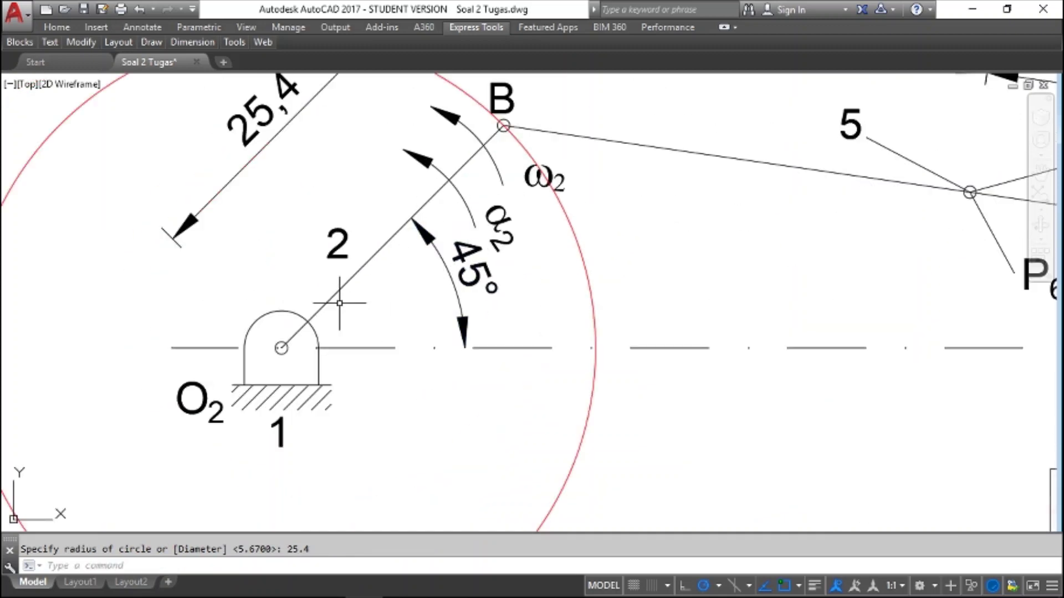
{"action": "scroll", "coordinate": [529, 166], "scroll_direction": "down", "scroll_amount": 2}
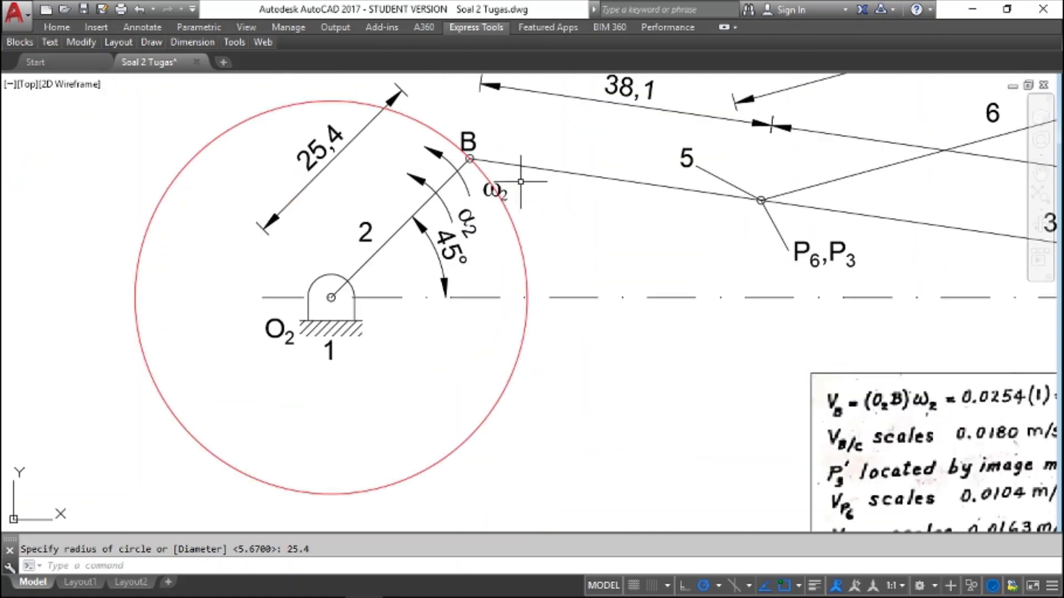
{"action": "scroll", "coordinate": [521, 181], "scroll_direction": "down", "scroll_amount": 4}
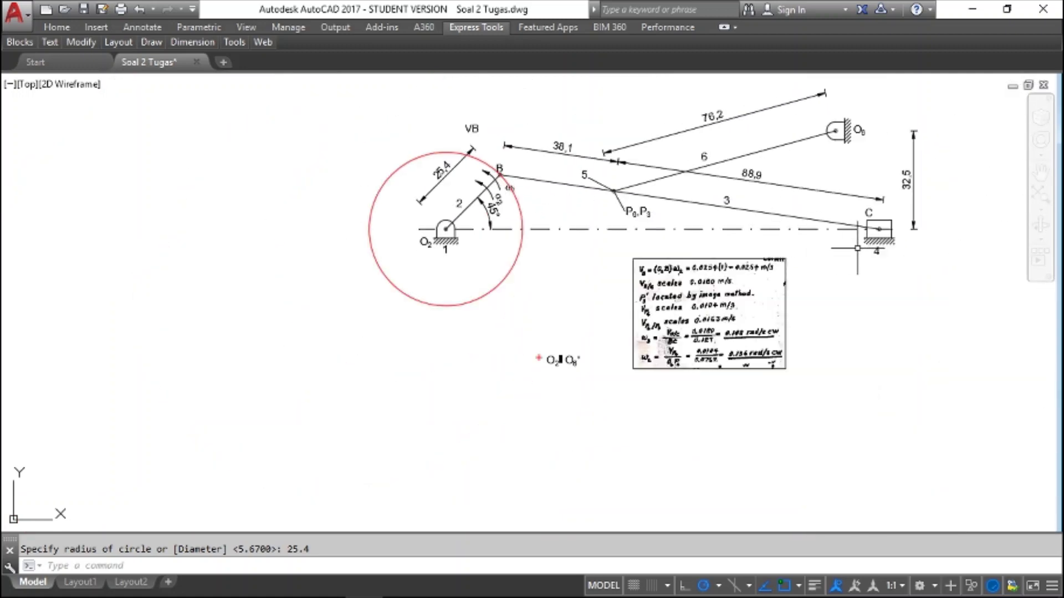
{"action": "scroll", "coordinate": [877, 229], "scroll_direction": "up", "scroll_amount": 2}
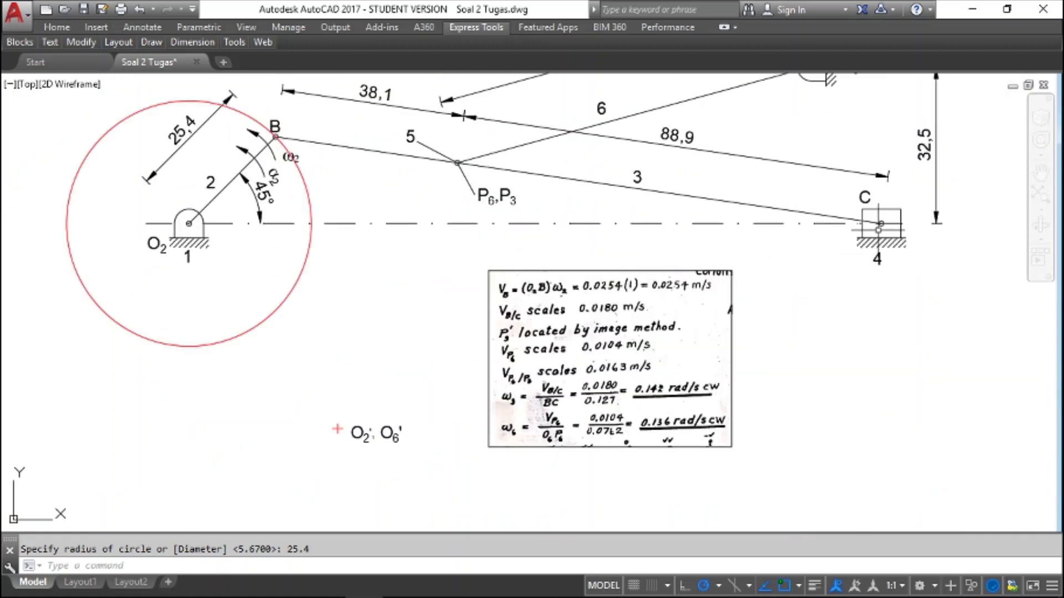
{"action": "scroll", "coordinate": [540, 187], "scroll_direction": "down", "scroll_amount": 2}
{"action": "scroll", "coordinate": [454, 172], "scroll_direction": "up", "scroll_amount": 2}
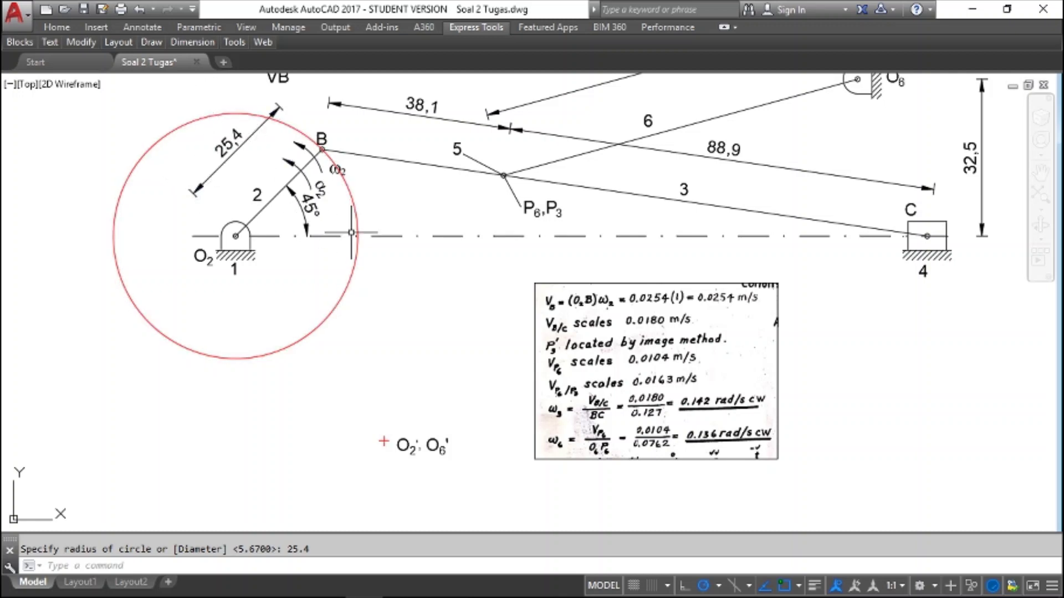
{"action": "key", "text": "Return"}
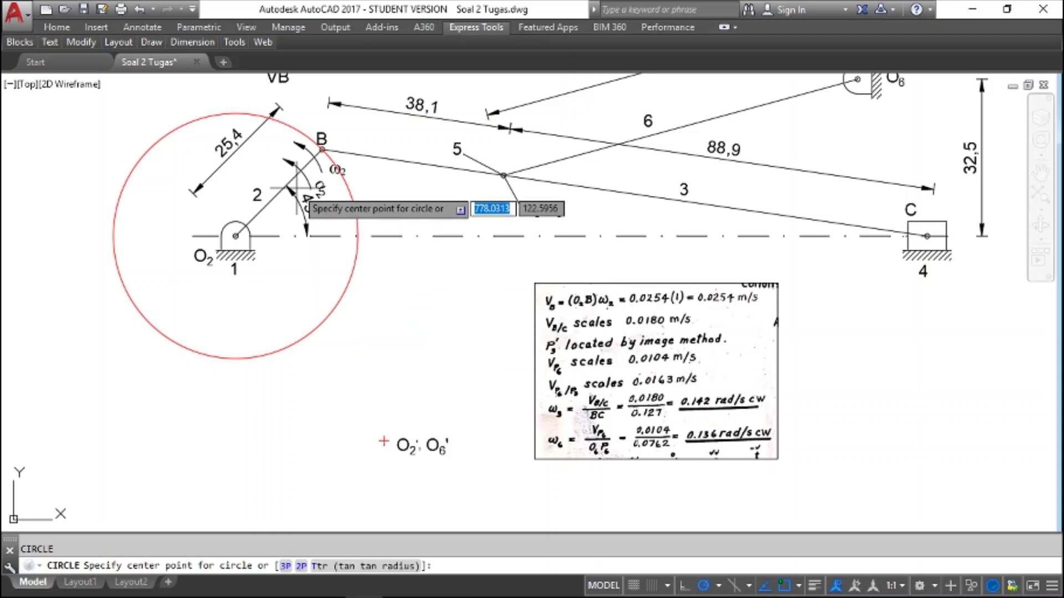
{"action": "scroll", "coordinate": [320, 149], "scroll_direction": "up", "scroll_amount": 5}
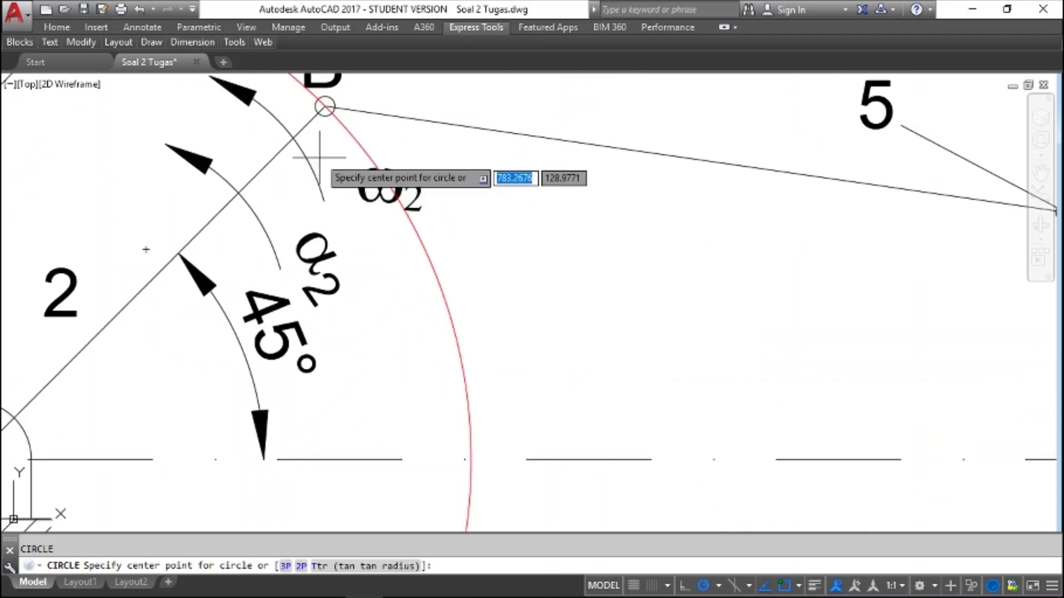
{"action": "left_click", "coordinate": [325, 106]}
{"action": "scroll", "coordinate": [500, 198], "scroll_direction": "down", "scroll_amount": 5}
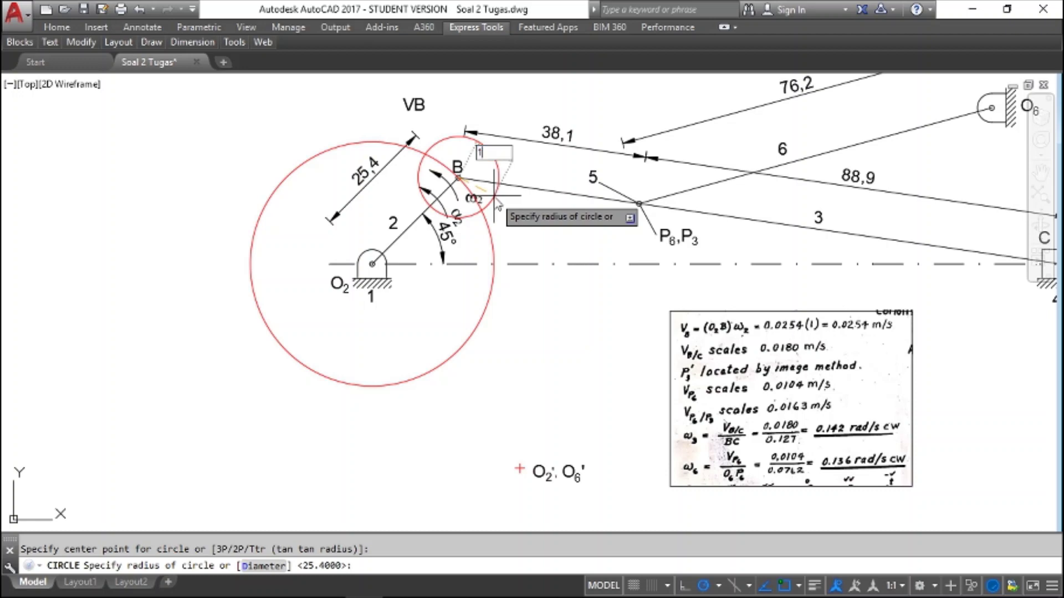
{"action": "type", "text": "127"}
{"action": "key", "text": "Return"}
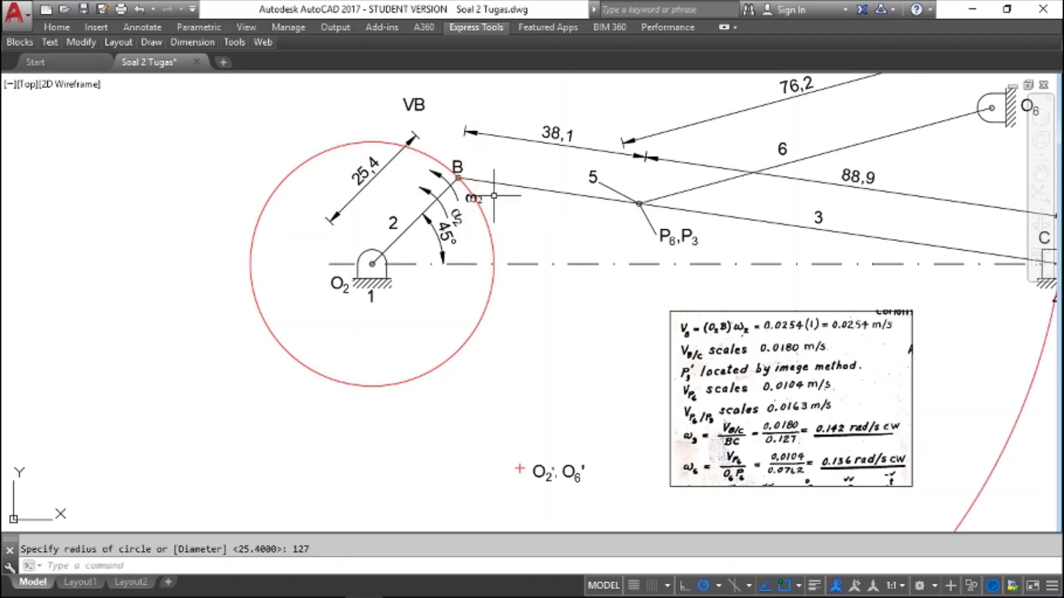
Draw a line from joint B to joint C, where the 127-radius circle crosses the horizontal centreline
{"action": "scroll", "coordinate": [492, 198], "scroll_direction": "down", "scroll_amount": 4}
{"action": "scroll", "coordinate": [492, 199], "scroll_direction": "up", "scroll_amount": 2}
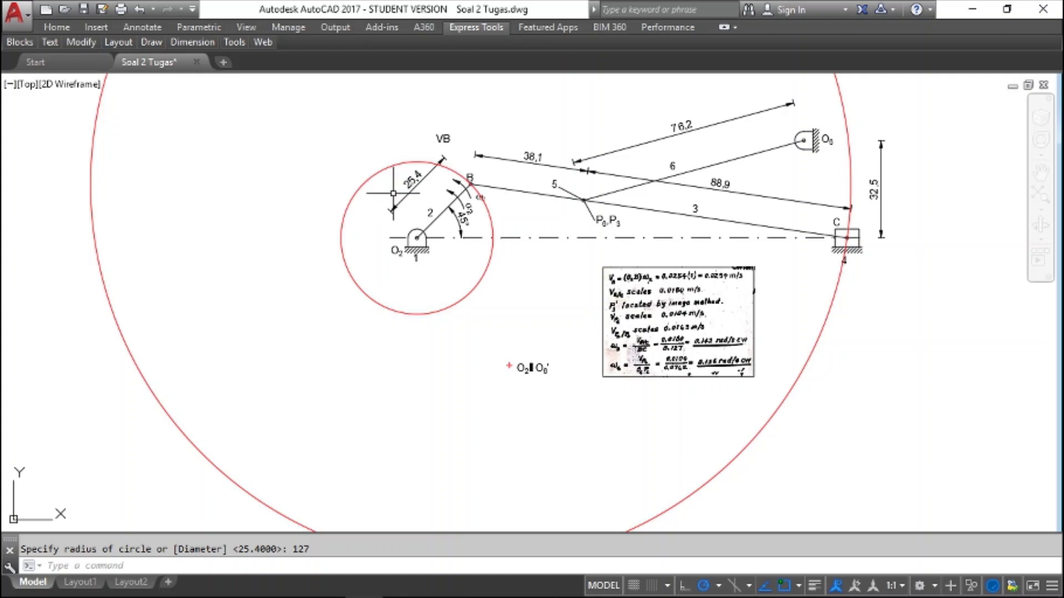
{"action": "key", "text": "Return"}
{"action": "scroll", "coordinate": [464, 180], "scroll_direction": "up", "scroll_amount": 4}
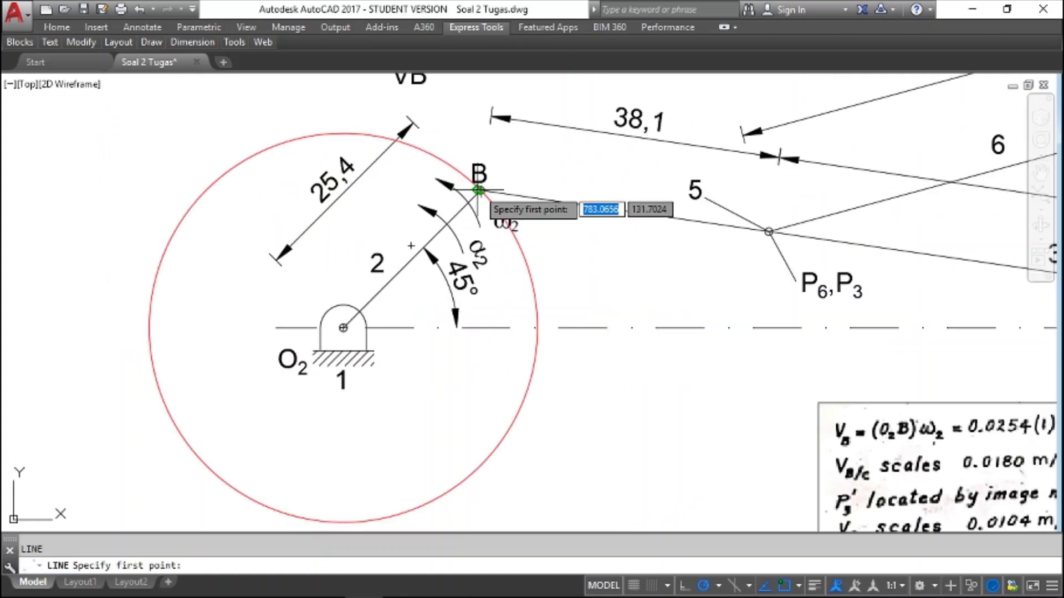
{"action": "scroll", "coordinate": [489, 196], "scroll_direction": "up", "scroll_amount": 4}
{"action": "left_click", "coordinate": [459, 178]}
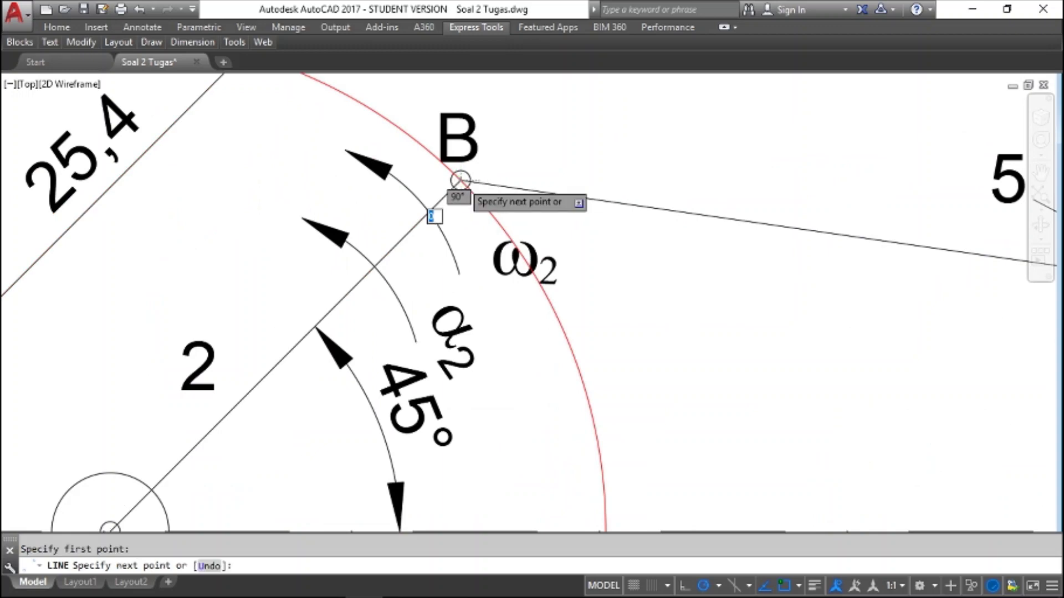
{"action": "scroll", "coordinate": [460, 179], "scroll_direction": "down", "scroll_amount": 8}
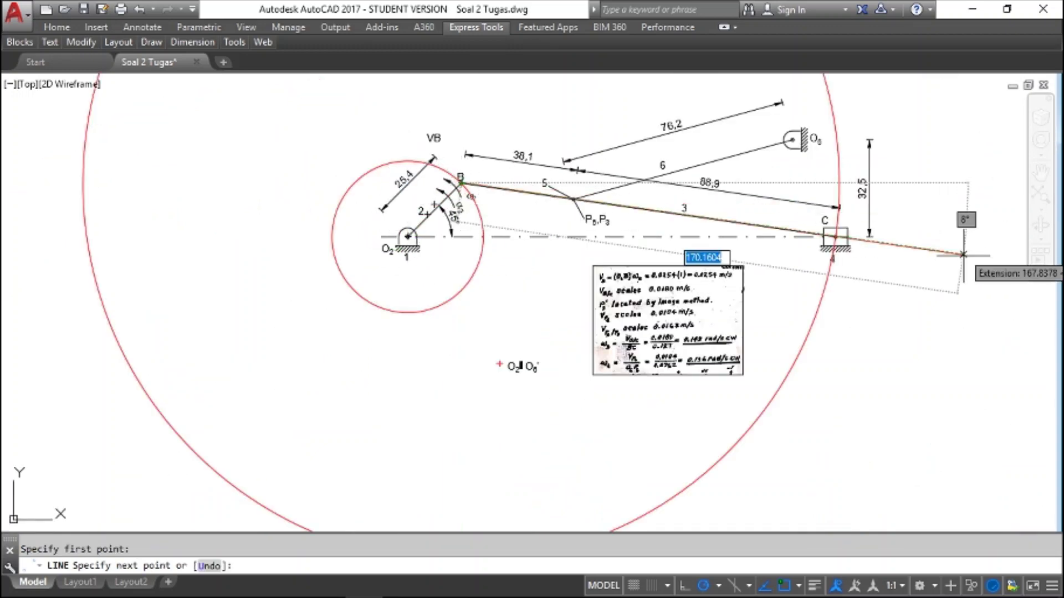
{"action": "scroll", "coordinate": [848, 237], "scroll_direction": "up", "scroll_amount": 4}
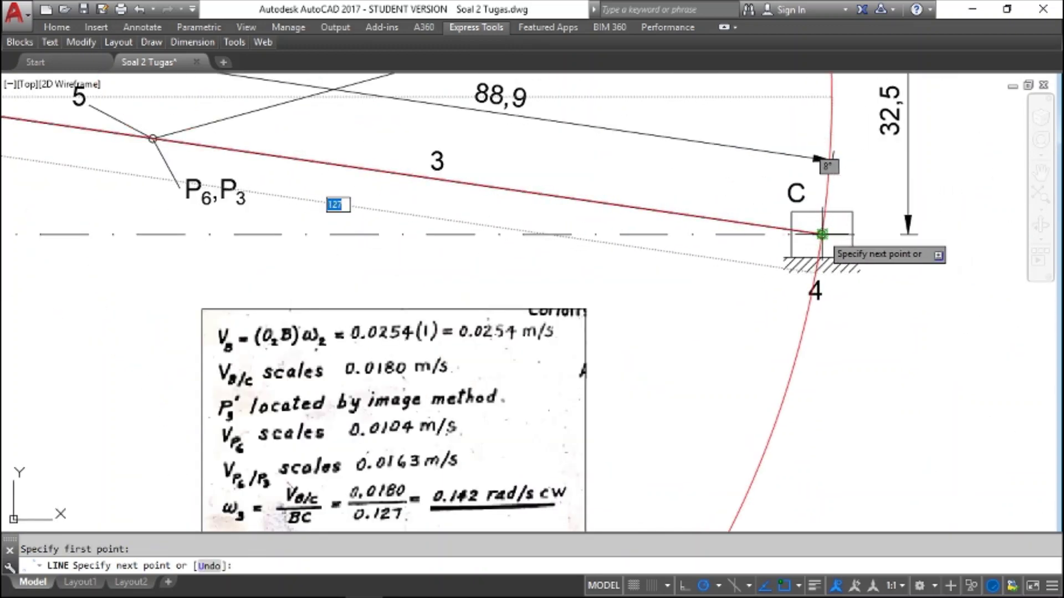
{"action": "left_click", "coordinate": [835, 236]}
{"action": "scroll", "coordinate": [822, 233], "scroll_direction": "down", "scroll_amount": 7}
{"action": "scroll", "coordinate": [795, 233], "scroll_direction": "up", "scroll_amount": 5}
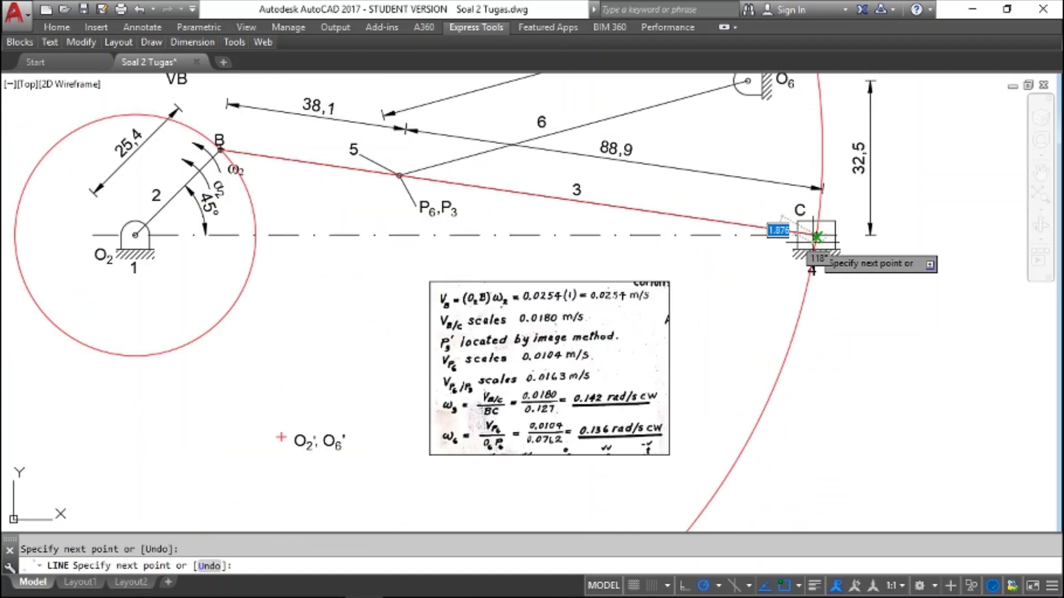
{"action": "scroll", "coordinate": [817, 237], "scroll_direction": "down", "scroll_amount": 2}
{"action": "key", "text": "Escape"}
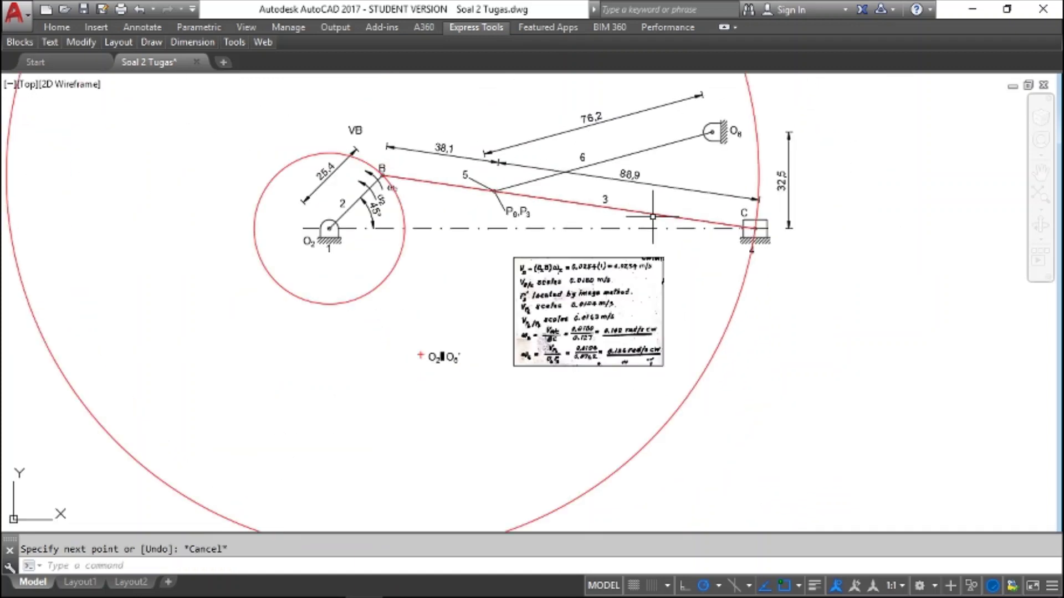
Draw a circle of radius 38.1 centred on joint B to locate the P6,P3 point on link 3
{"action": "scroll", "coordinate": [532, 201], "scroll_direction": "up", "scroll_amount": 2}
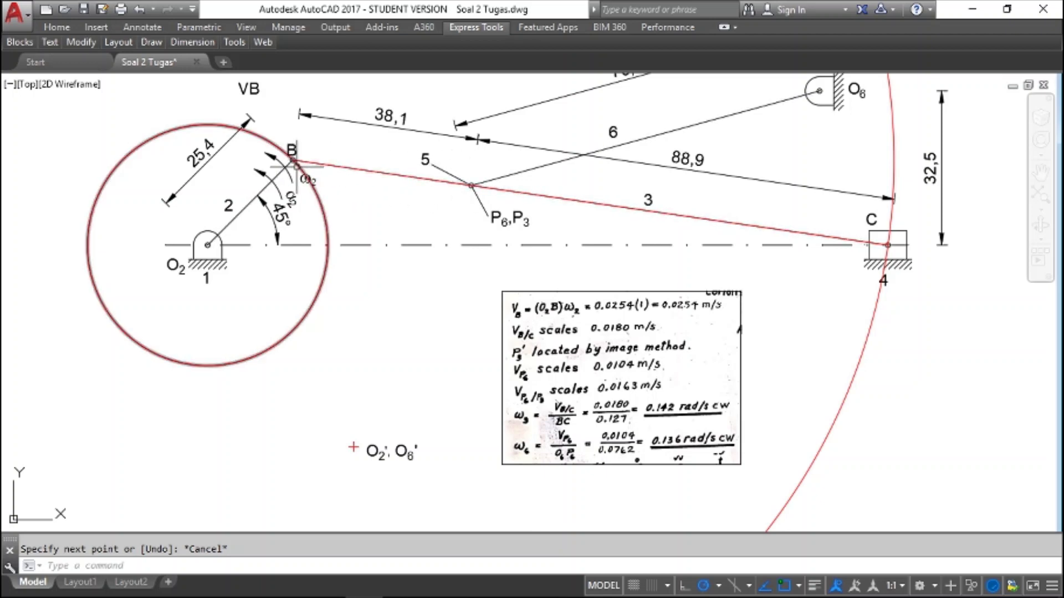
{"action": "key", "text": "Return"}
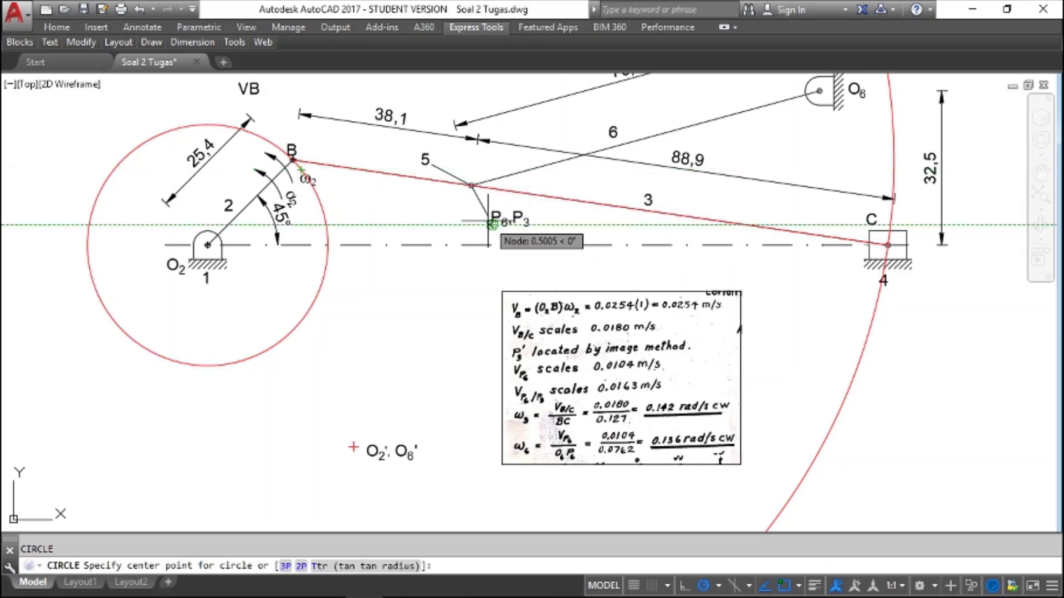
{"action": "scroll", "coordinate": [300, 159], "scroll_direction": "up", "scroll_amount": 4}
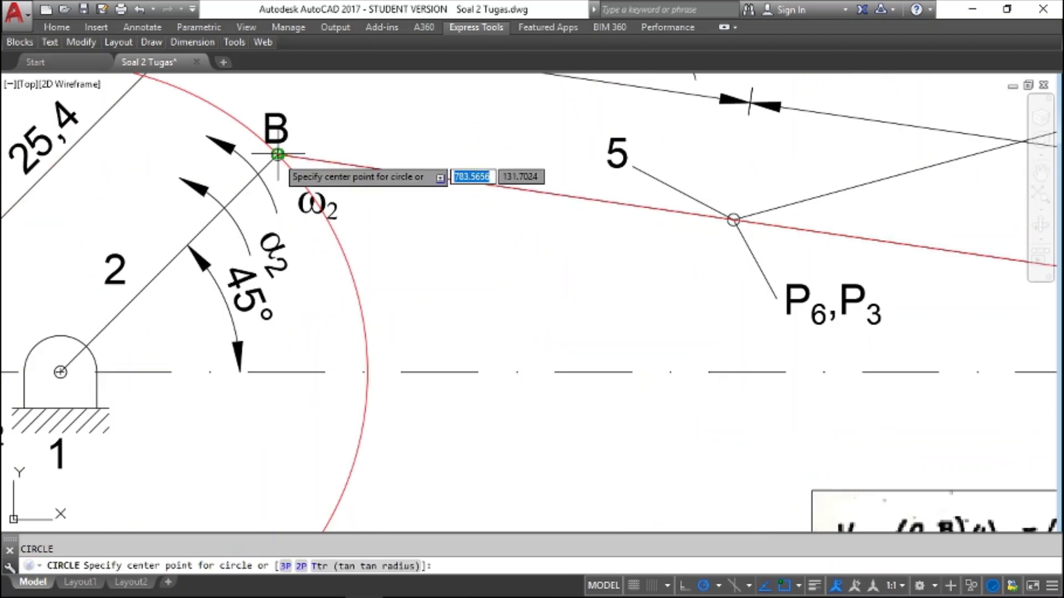
{"action": "left_click", "coordinate": [277, 155]}
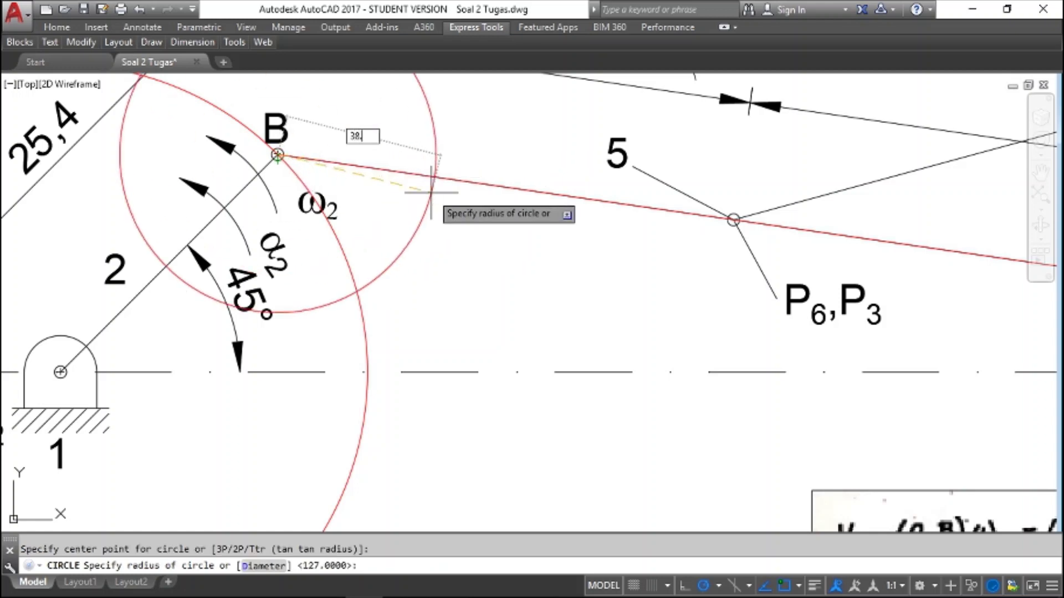
{"action": "key", "text": "Return"}
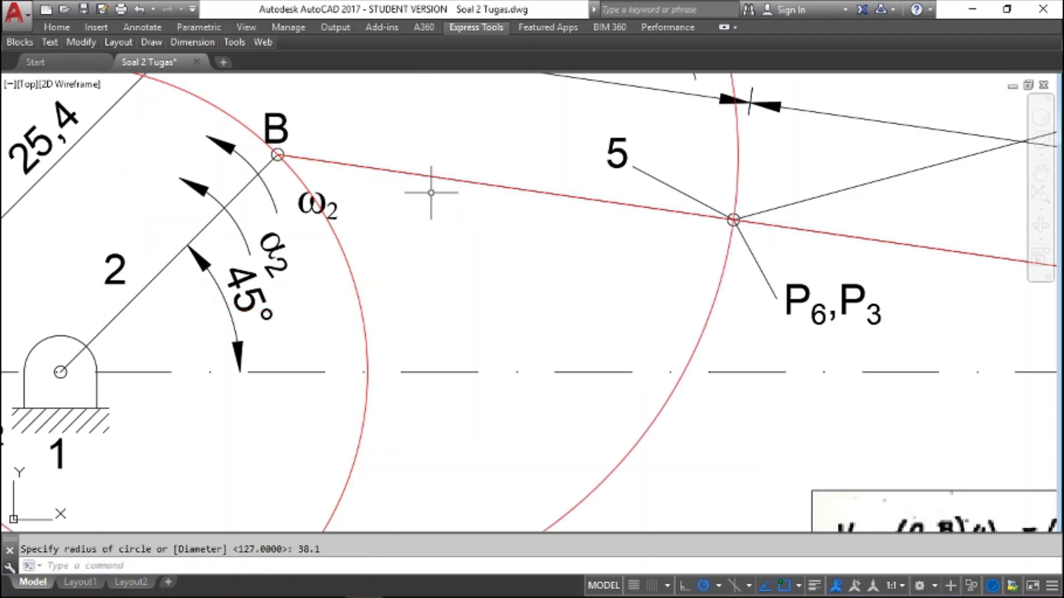
Draw a horizontal line from the upper end of the 32,5 dimension through the O6 pivot and a little beyond it
{"action": "scroll", "coordinate": [431, 191], "scroll_direction": "down", "scroll_amount": 4}
{"action": "scroll", "coordinate": [432, 191], "scroll_direction": "up", "scroll_amount": 2}
{"action": "scroll", "coordinate": [468, 213], "scroll_direction": "down", "scroll_amount": 2}
{"action": "scroll", "coordinate": [468, 213], "scroll_direction": "down", "scroll_amount": 3}
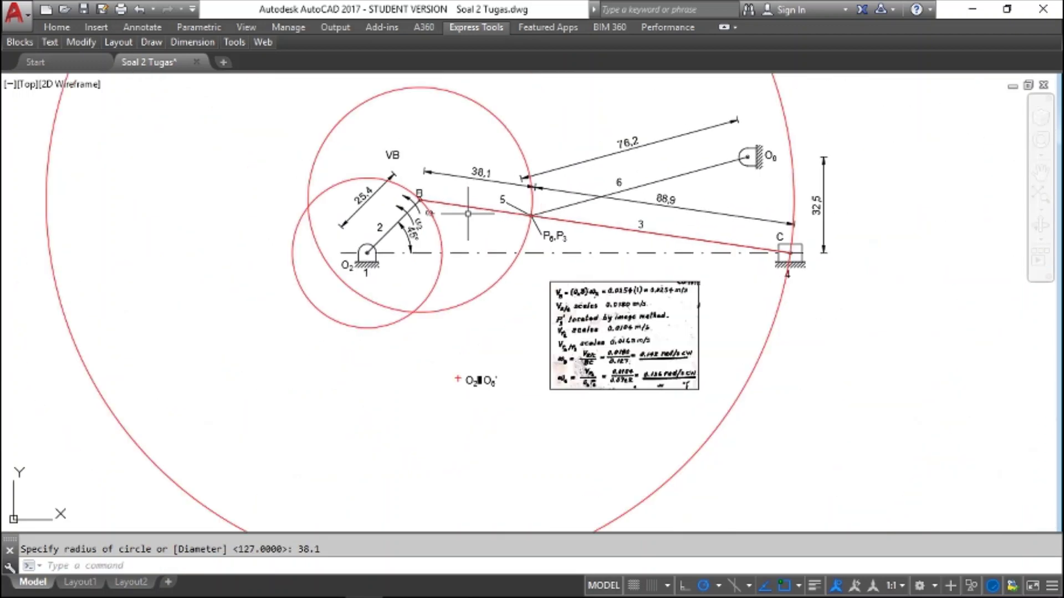
{"action": "scroll", "coordinate": [766, 176], "scroll_direction": "up", "scroll_amount": 5}
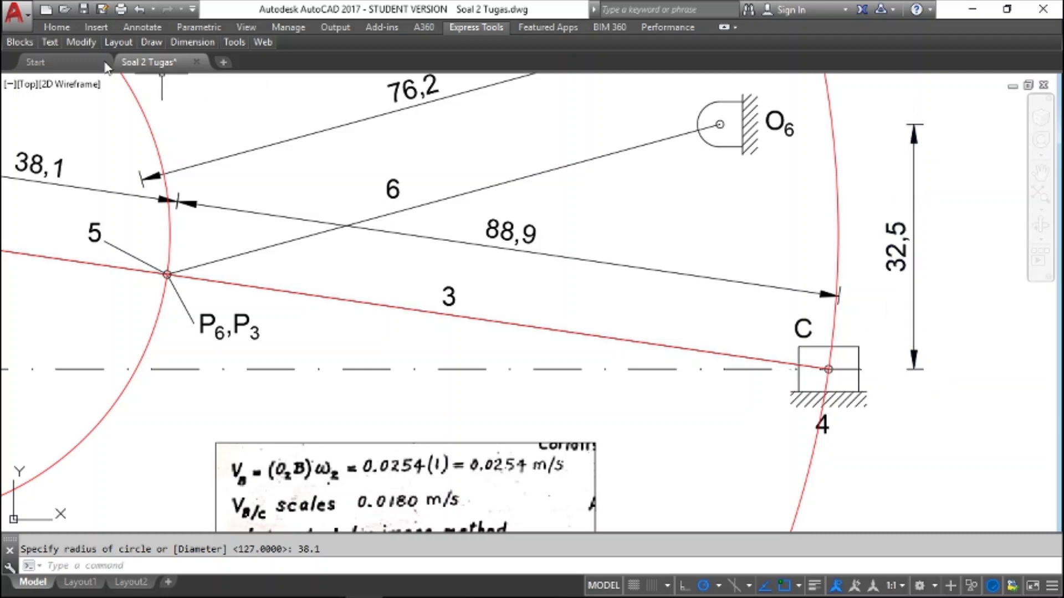
{"action": "key", "text": "Return"}
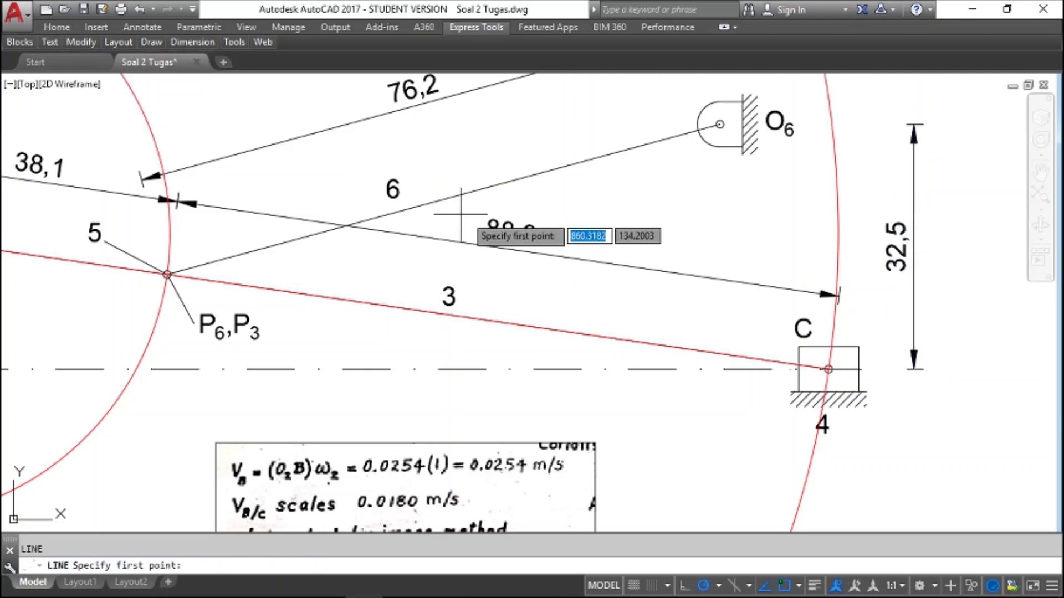
{"action": "left_click", "coordinate": [908, 123]}
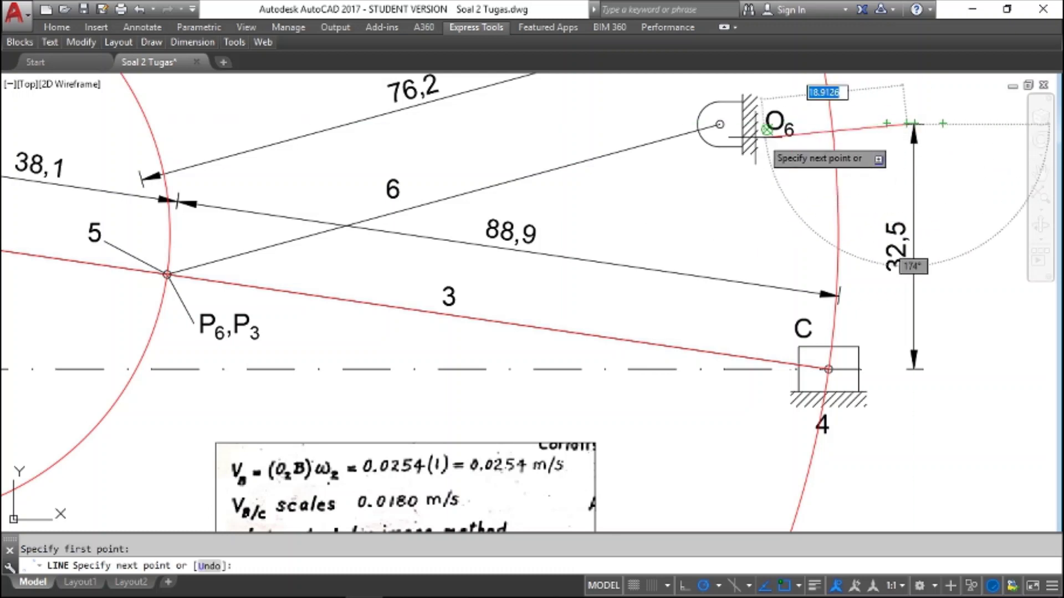
{"action": "left_click", "coordinate": [652, 123]}
{"action": "key", "text": "Escape"}
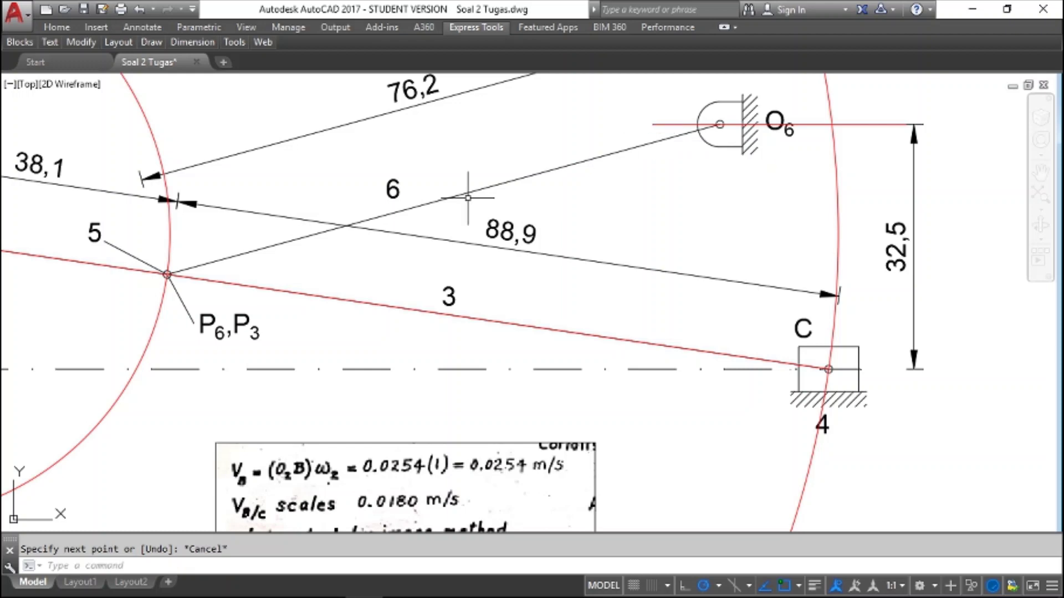
{"action": "key", "text": "Return"}
{"action": "scroll", "coordinate": [161, 274], "scroll_direction": "up", "scroll_amount": 5}
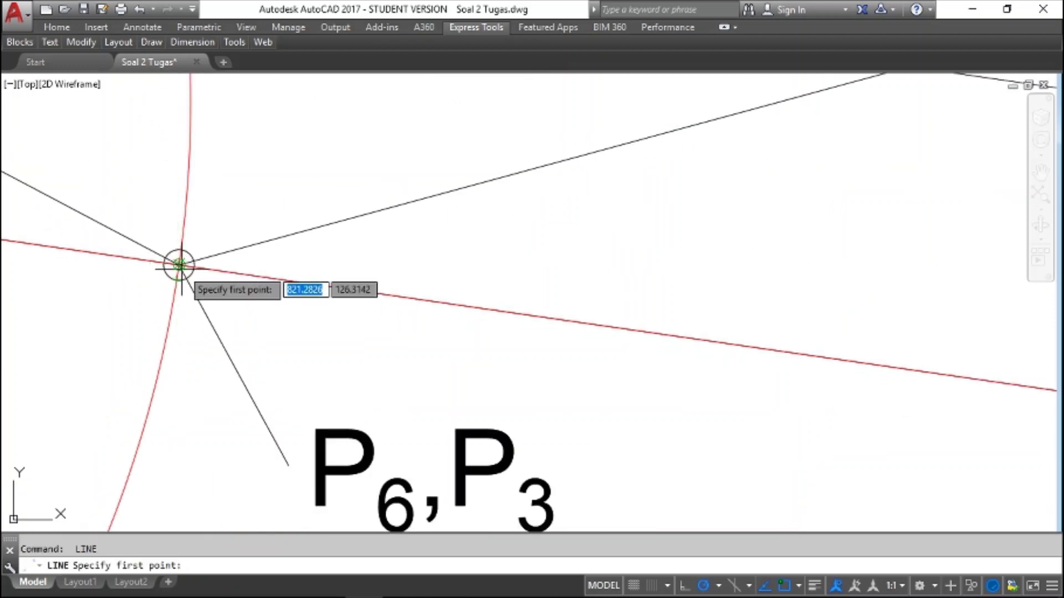
{"action": "left_click", "coordinate": [180, 266]}
{"action": "scroll", "coordinate": [576, 227], "scroll_direction": "down", "scroll_amount": 6}
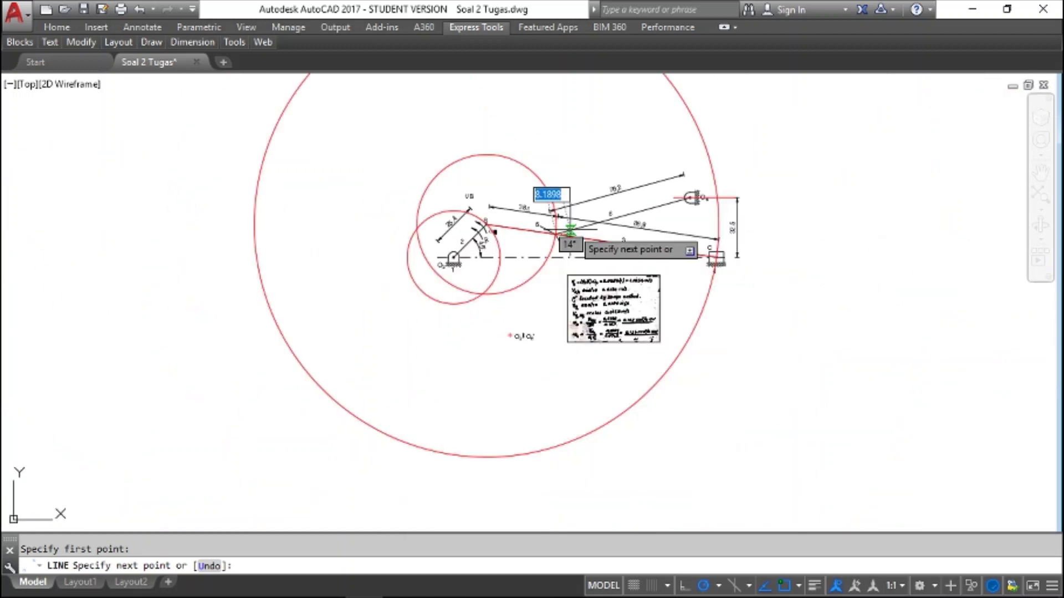
{"action": "key", "text": "Escape"}
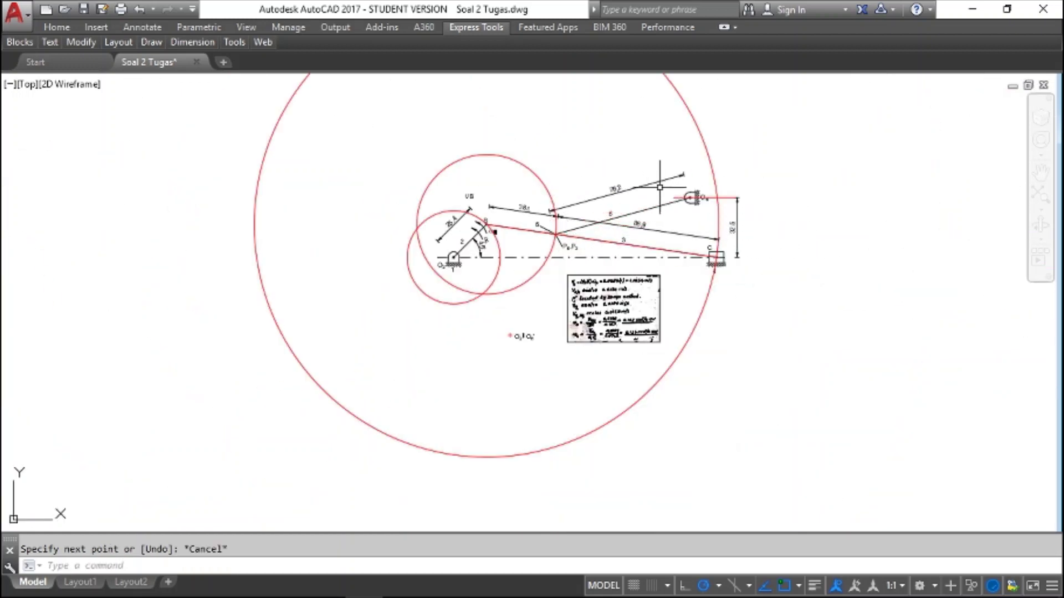
Draw a circle of radius 76.2 centred on the P6,P3 point of link 3
{"action": "type", "text": "c"}
{"action": "key", "text": "Return"}
{"action": "scroll", "coordinate": [554, 235], "scroll_direction": "up", "scroll_amount": 6}
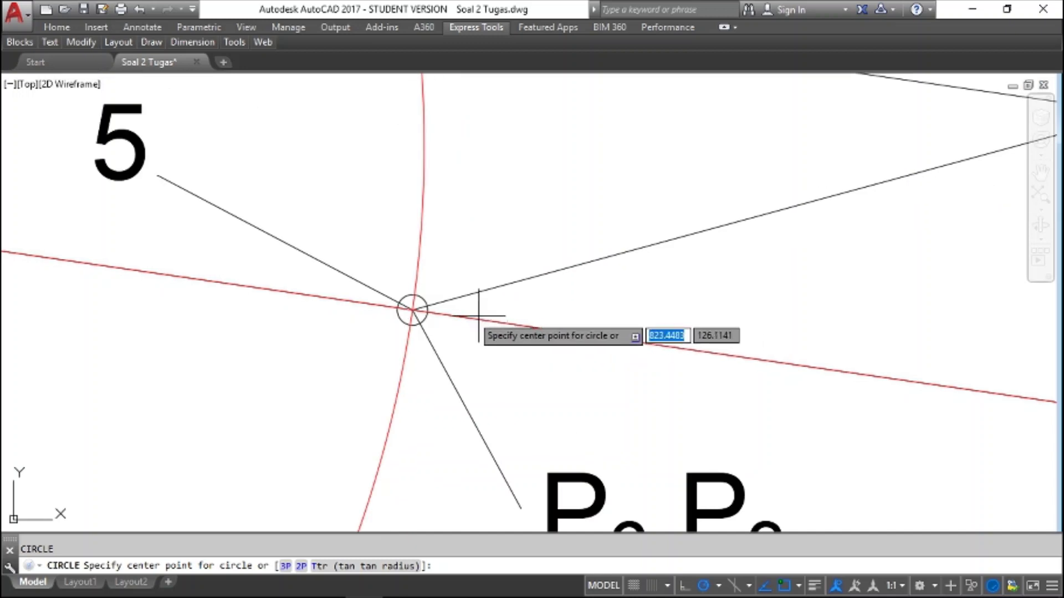
{"action": "left_click", "coordinate": [413, 307]}
{"action": "scroll", "coordinate": [443, 302], "scroll_direction": "down", "scroll_amount": 5}
{"action": "scroll", "coordinate": [487, 257], "scroll_direction": "up", "scroll_amount": 6}
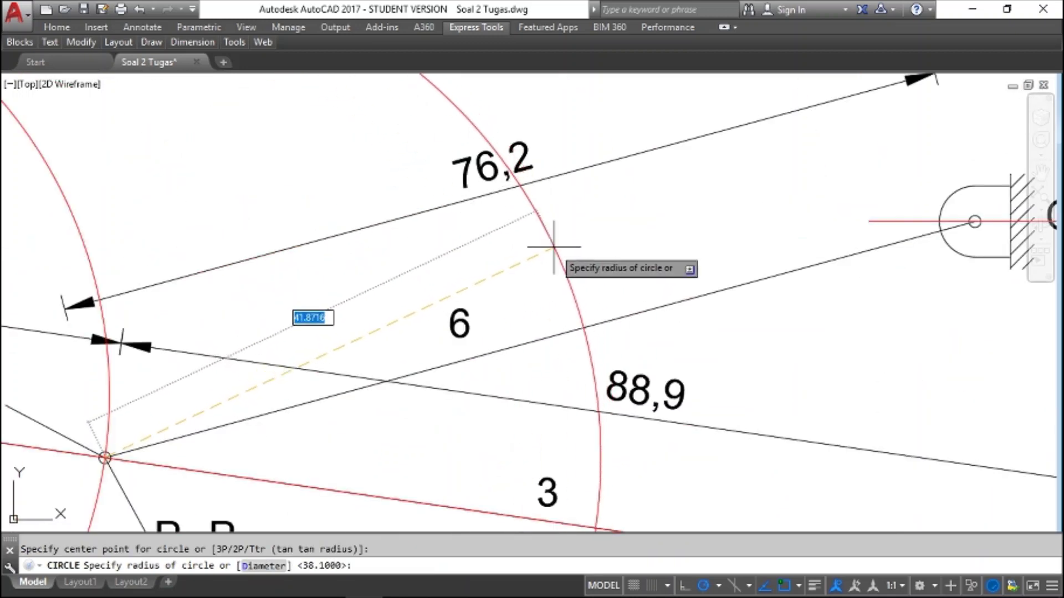
{"action": "scroll", "coordinate": [547, 260], "scroll_direction": "down", "scroll_amount": 2}
{"action": "type", "text": "7"}
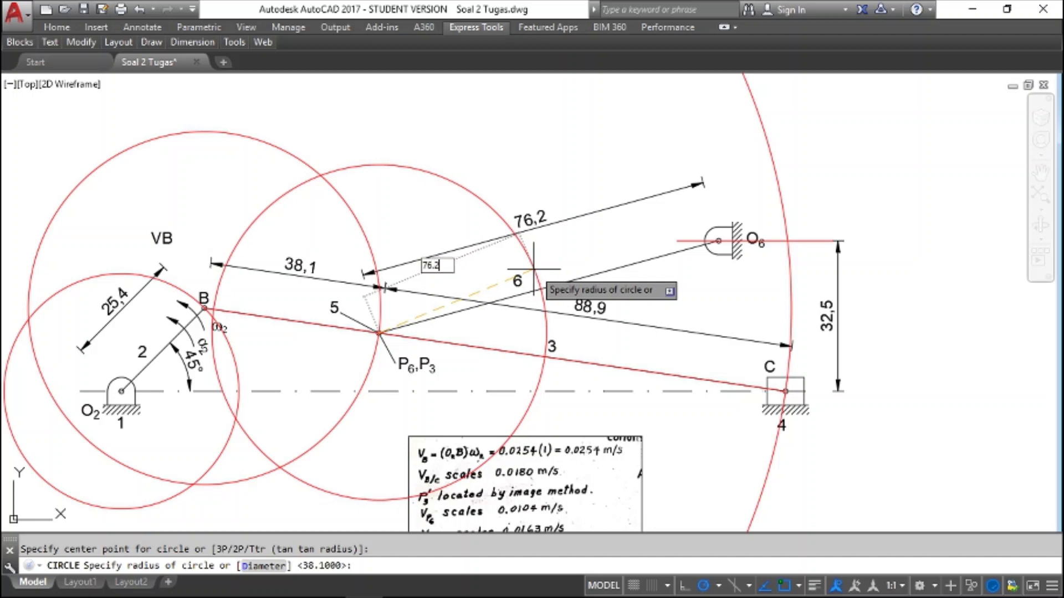
{"action": "type", "text": "6.2"}
{"action": "key", "text": "Return"}
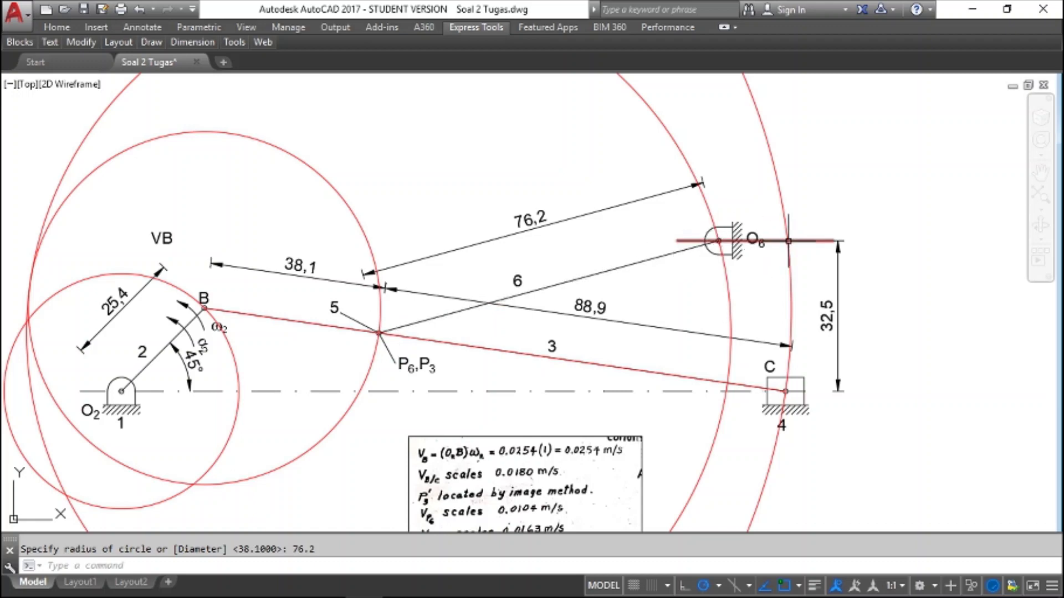
Undo all the red construction circles and lines drawn over the linkage diagram
{"action": "scroll", "coordinate": [746, 232], "scroll_direction": "down", "scroll_amount": 5}
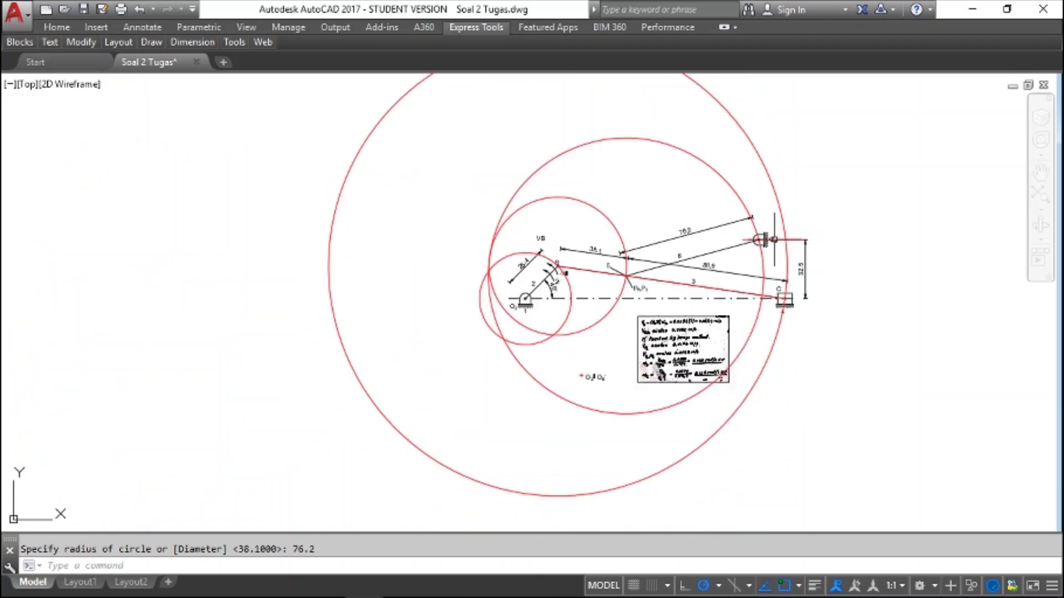
{"action": "scroll", "coordinate": [769, 237], "scroll_direction": "up", "scroll_amount": 5}
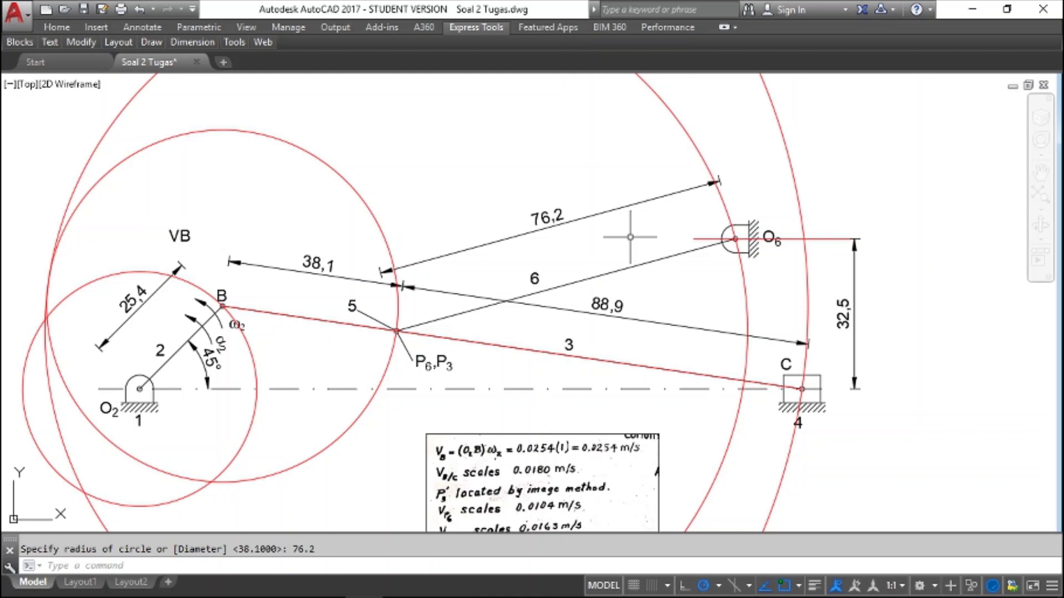
{"action": "scroll", "coordinate": [630, 237], "scroll_direction": "up", "scroll_amount": 3}
{"action": "scroll", "coordinate": [630, 237], "scroll_direction": "up", "scroll_amount": 2}
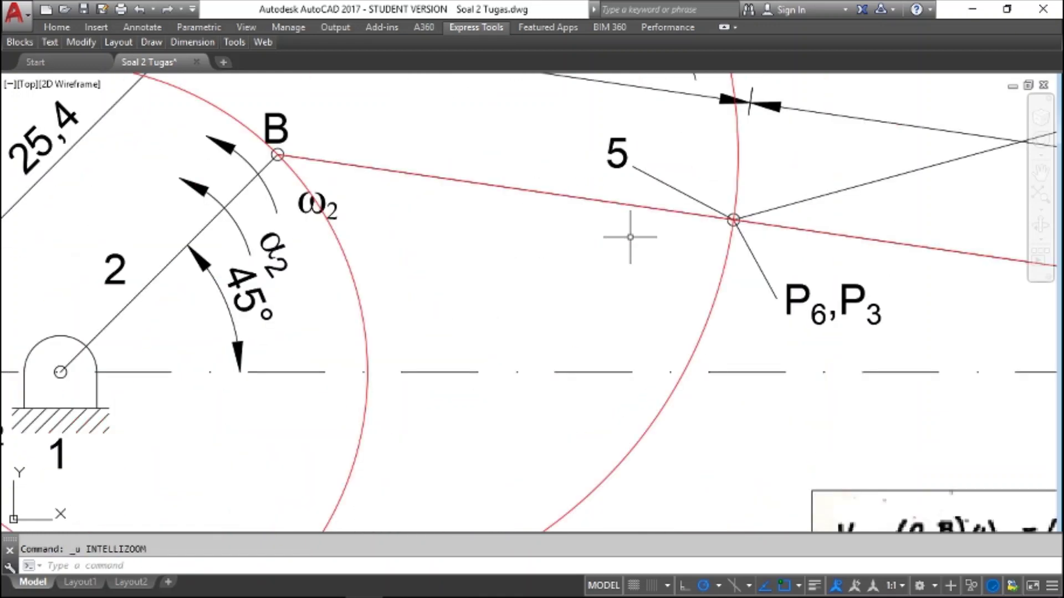
{"action": "key", "text": "ctrl+z"}
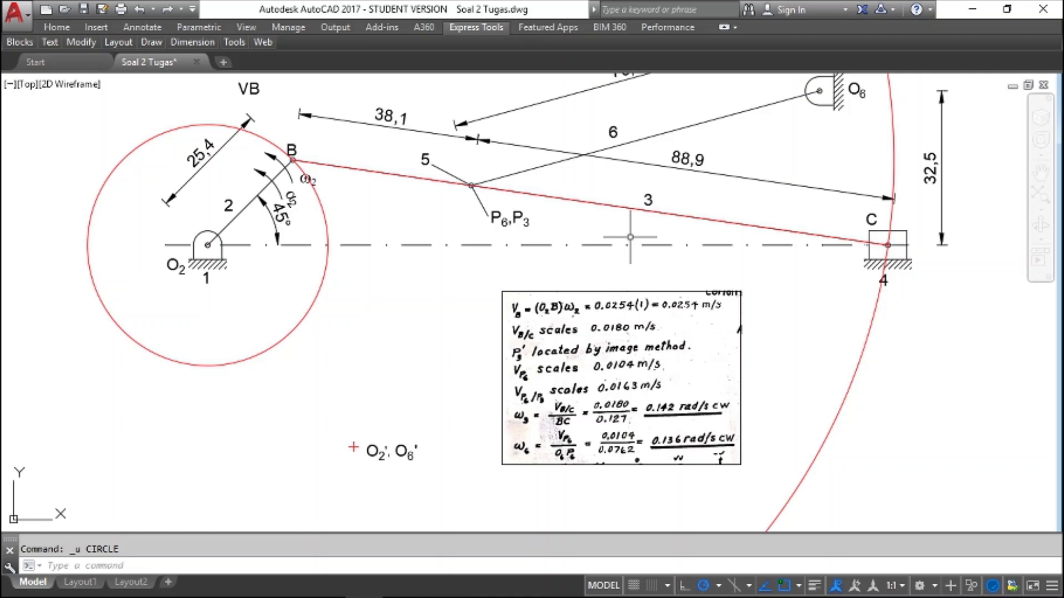
{"action": "scroll", "coordinate": [630, 237], "scroll_direction": "up", "scroll_amount": 1}
{"action": "scroll", "coordinate": [630, 238], "scroll_direction": "down", "scroll_amount": 2}
{"action": "scroll", "coordinate": [630, 237], "scroll_direction": "up", "scroll_amount": 3}
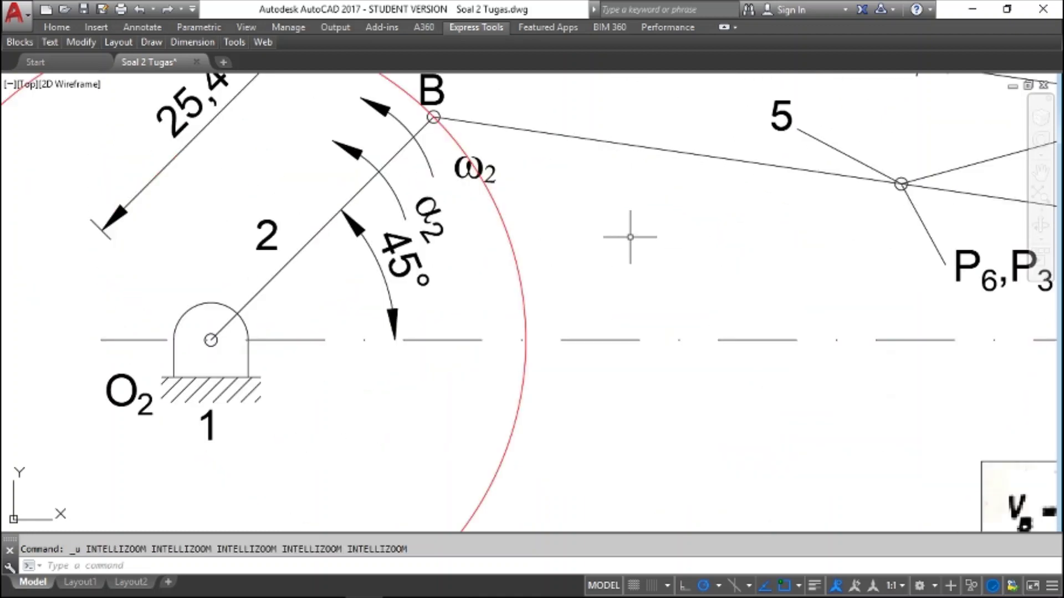
{"action": "key", "text": "ctrl+z"}
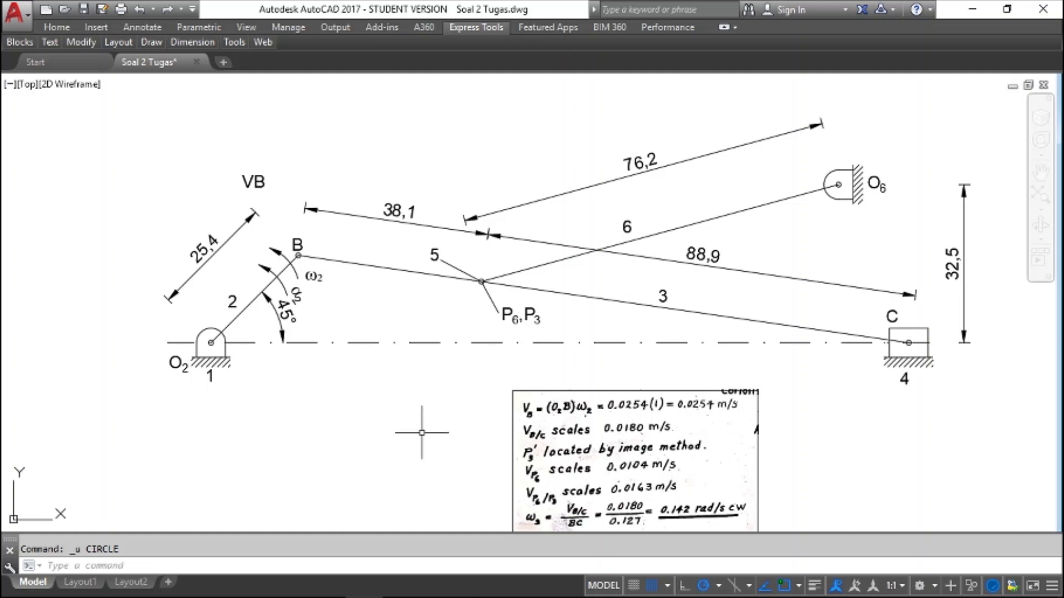
Switch to the Word document and read the Coriolis problem statement, its velocity scale and the linkage figure
{"action": "middle_click_drag", "start_coordinate": [371, 431], "coordinate": [387, 416]}
{"action": "mouse_move", "coordinate": [432, 261]}
{"action": "middle_mouse_down"}
{"action": "mouse_move", "coordinate": [439, 295]}
{"action": "mouse_move", "coordinate": [424, 375]}
{"action": "middle_mouse_up"}
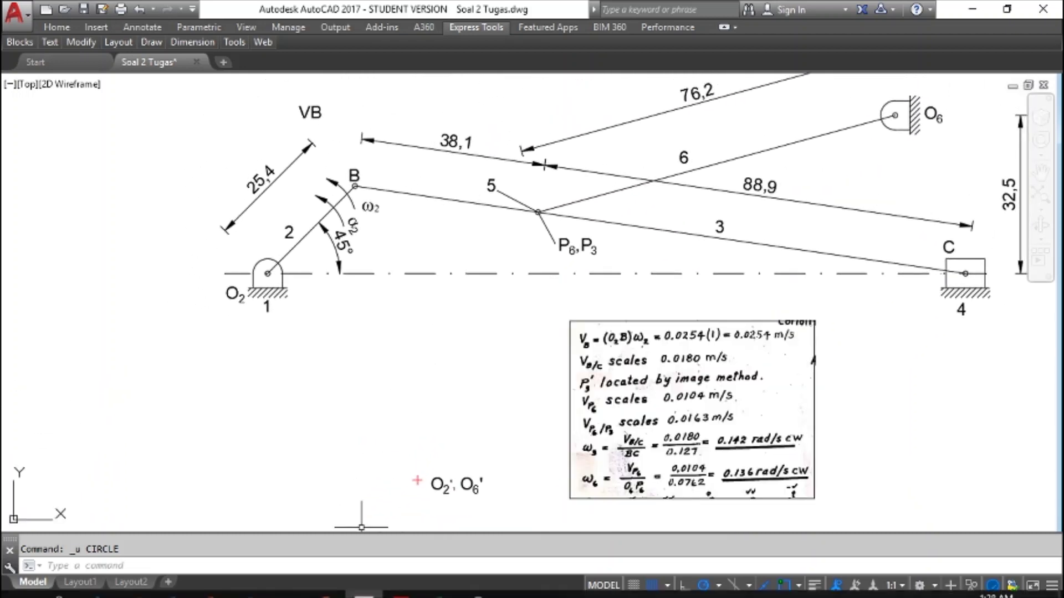
{"action": "mouse_move", "coordinate": [403, 589]}
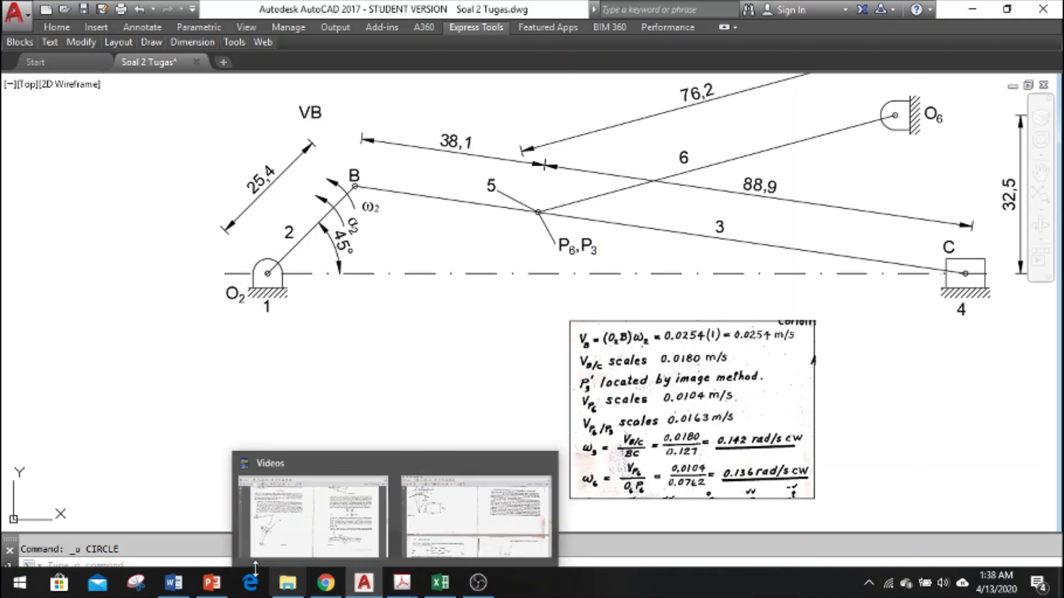
{"action": "mouse_move", "coordinate": [174, 583]}
{"action": "left_click", "coordinate": [197, 553]}
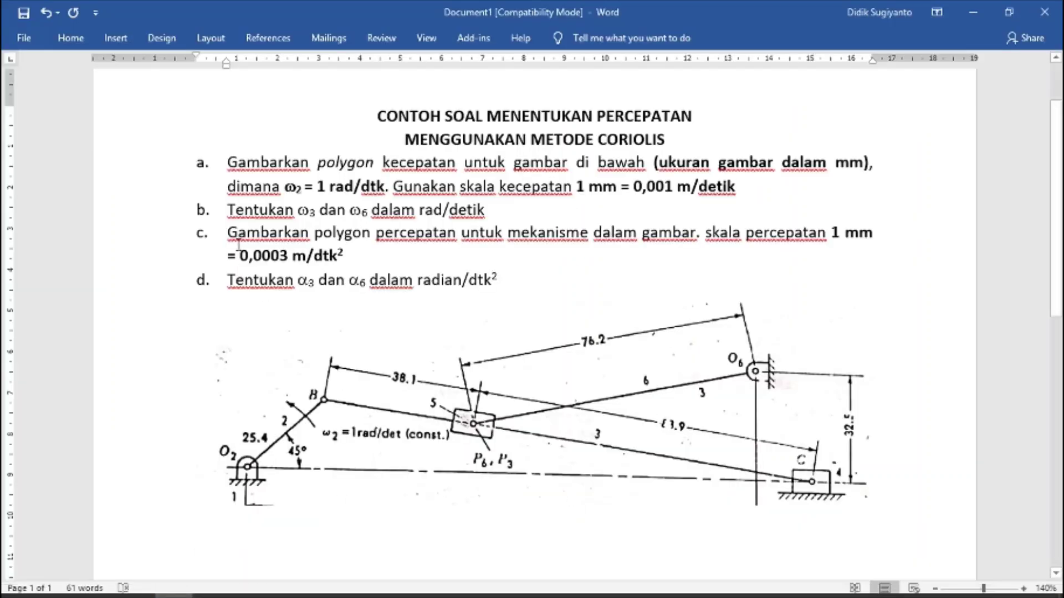
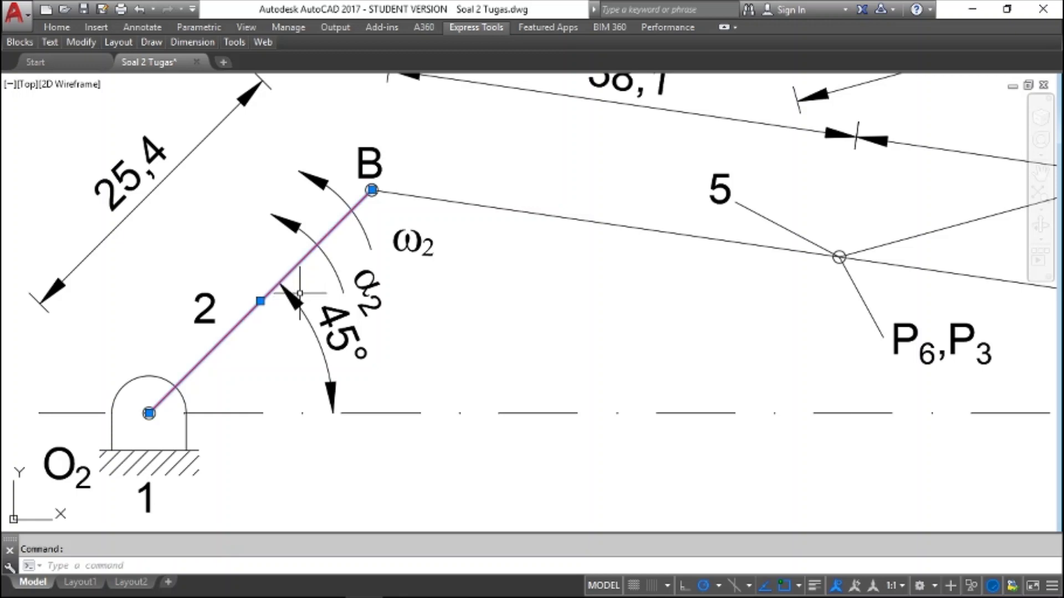
{"action": "left_click", "coordinate": [372, 190]}
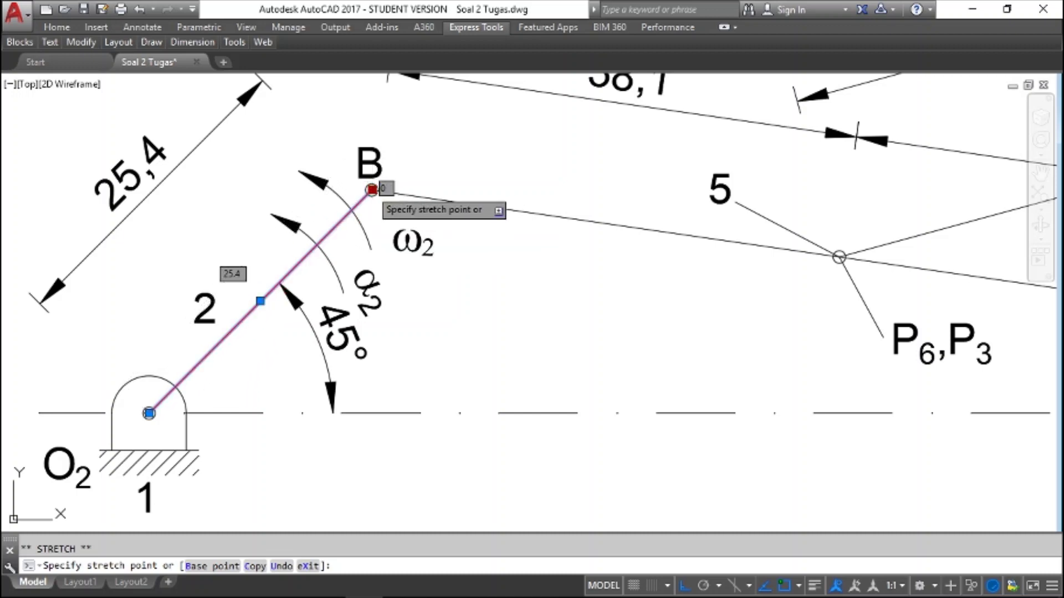
{"action": "key", "text": "Escape"}
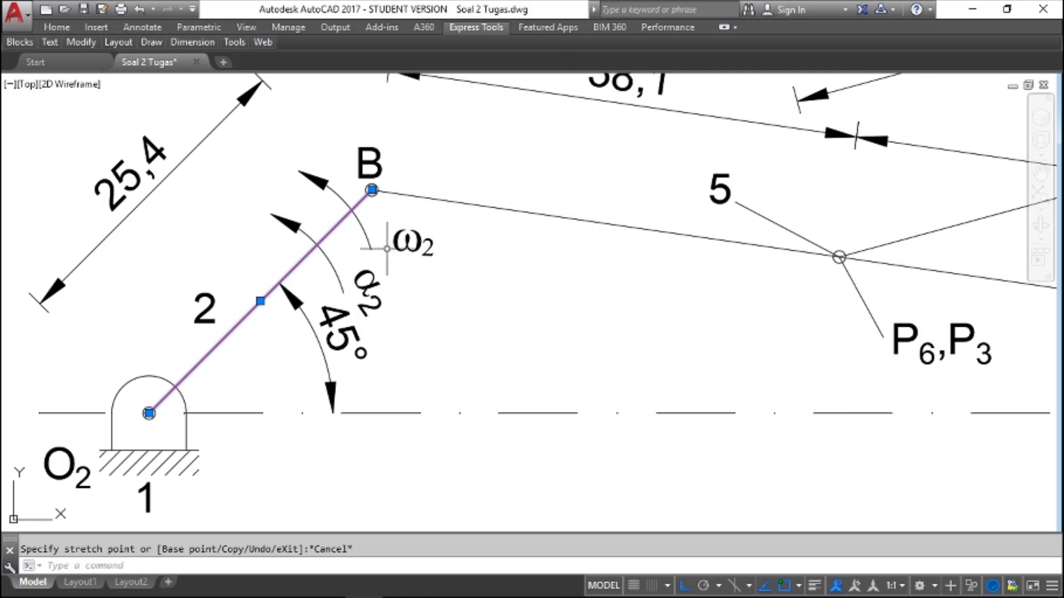
{"action": "key", "text": "F8"}
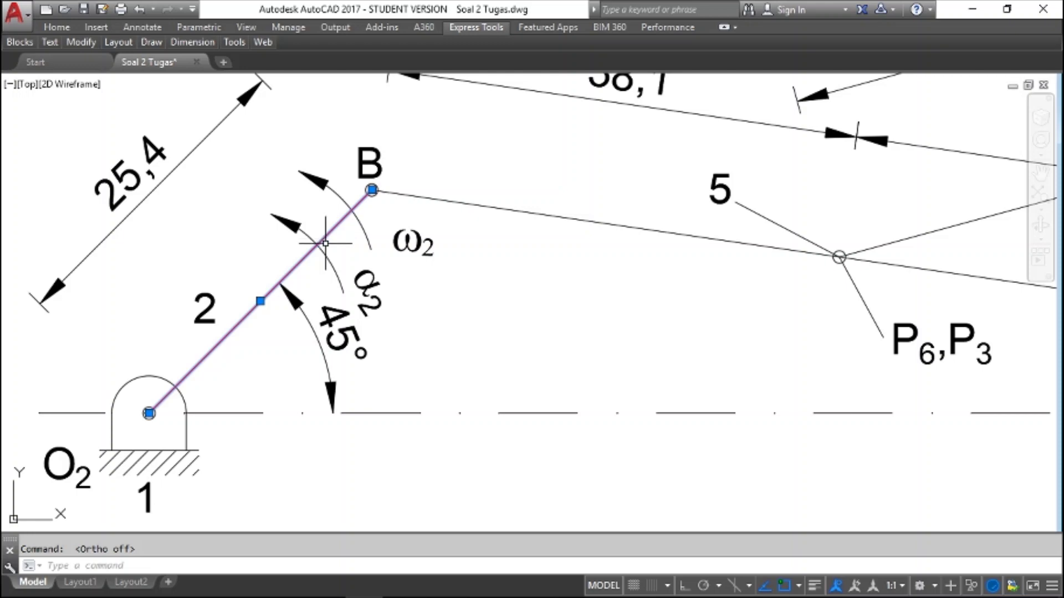
Try to rotate the line over link 2 about joint B to 270 degrees, and undo the rotation
{"action": "type", "text": "ro"}
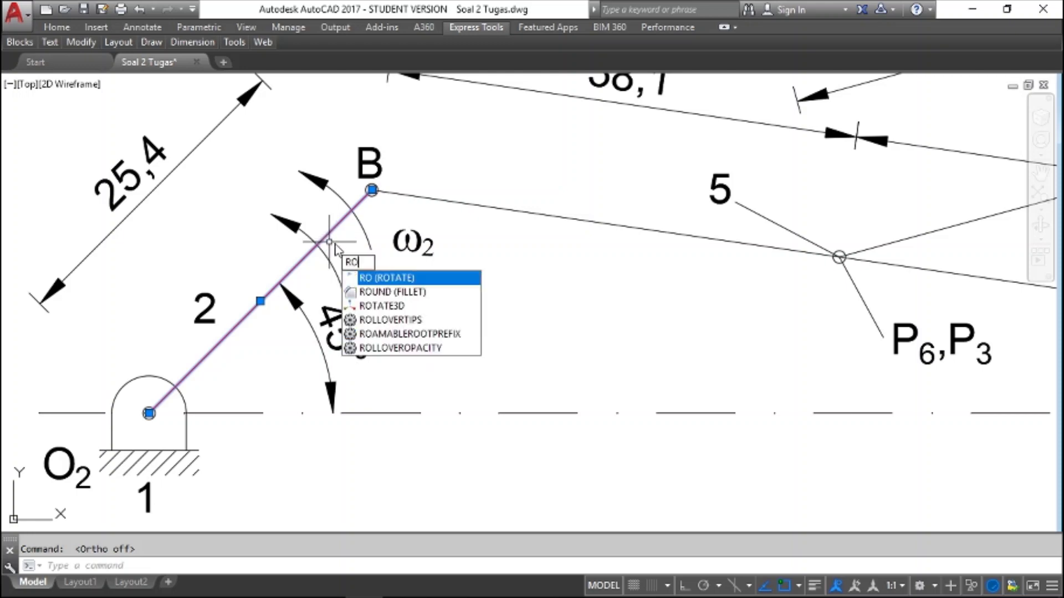
{"action": "key", "text": "Return"}
{"action": "left_click", "coordinate": [366, 195]}
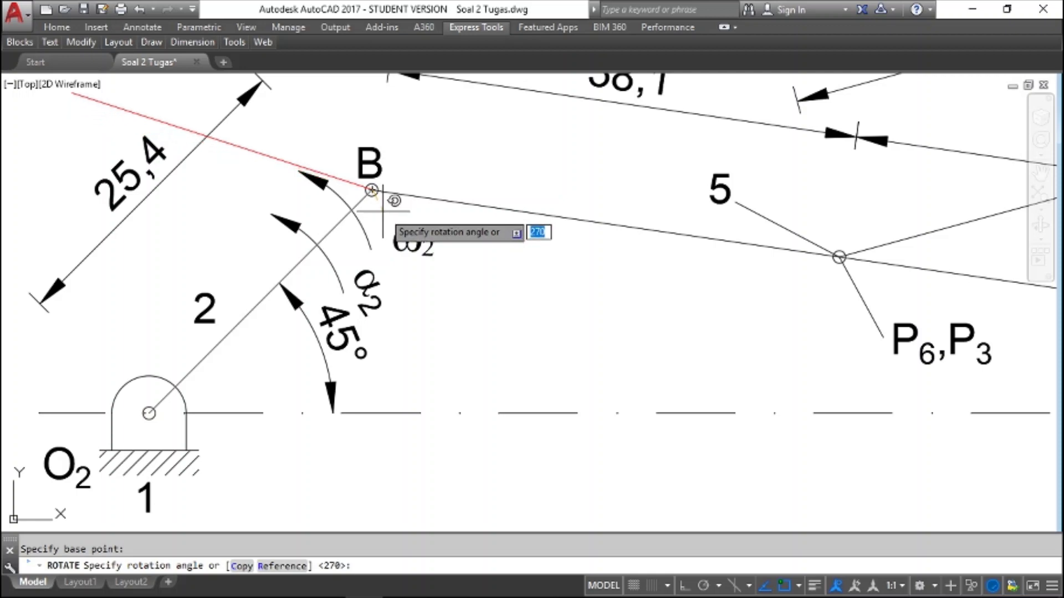
{"action": "key", "text": "F8"}
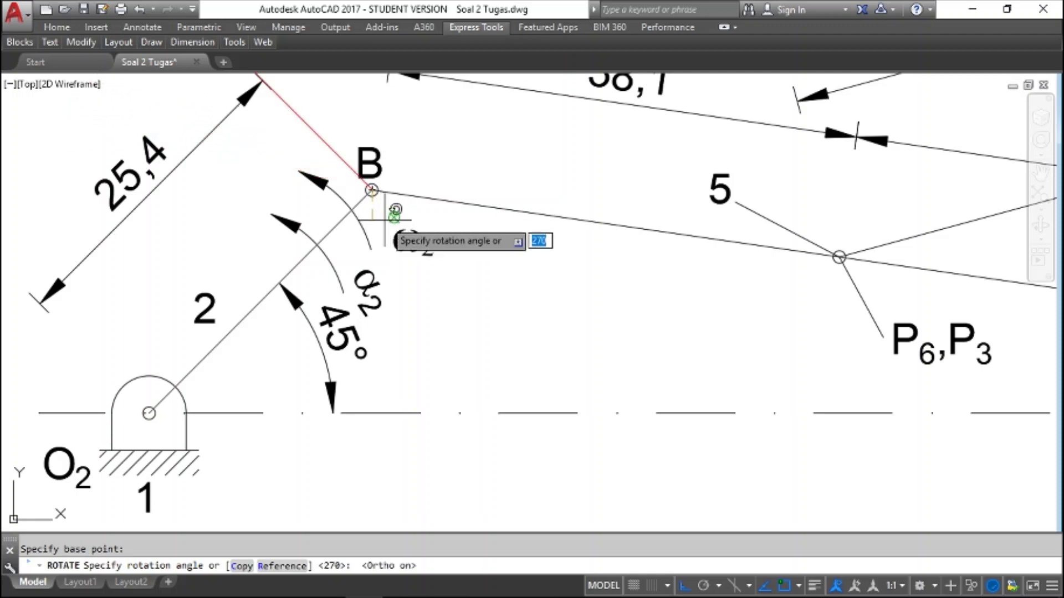
{"action": "left_click", "coordinate": [384, 220]}
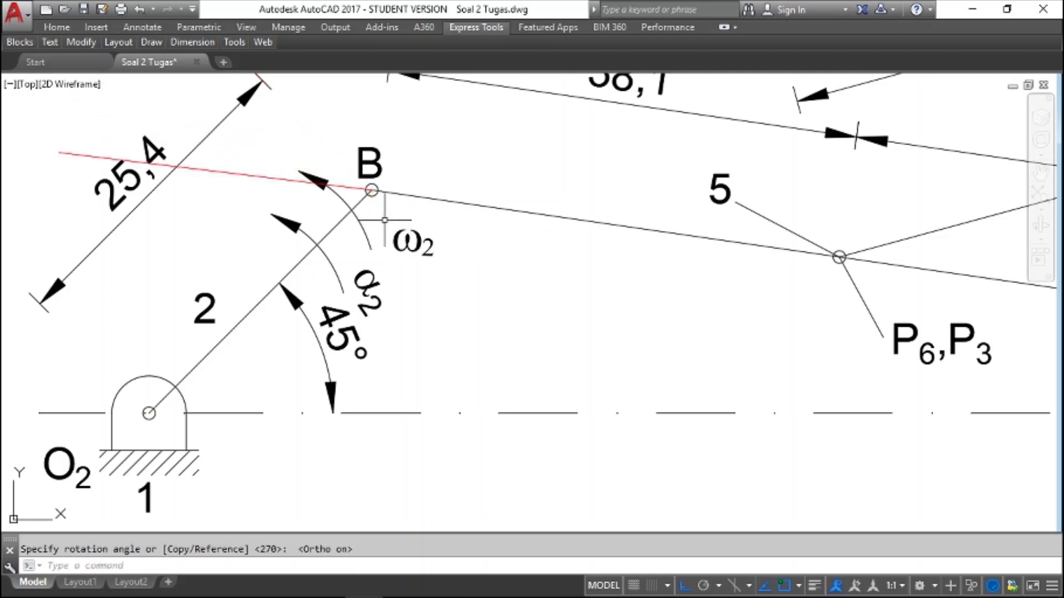
{"action": "key", "text": "ctrl+z"}
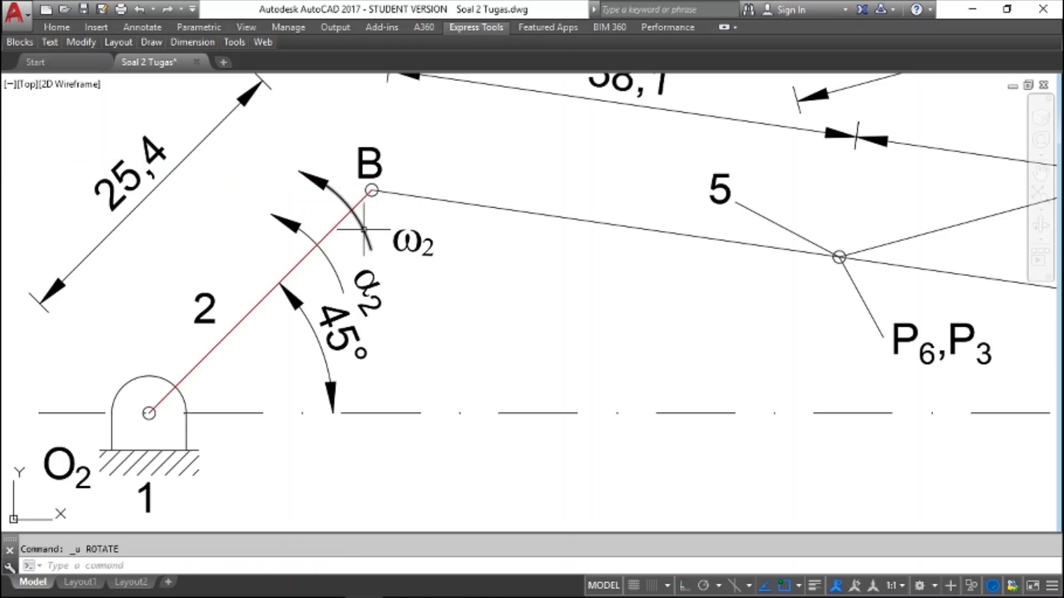
Rotate the red line over link 2 by 270 degrees about joint B, making it perpendicular to link 2
{"action": "type", "text": "RO"}
{"action": "key", "text": "Return"}
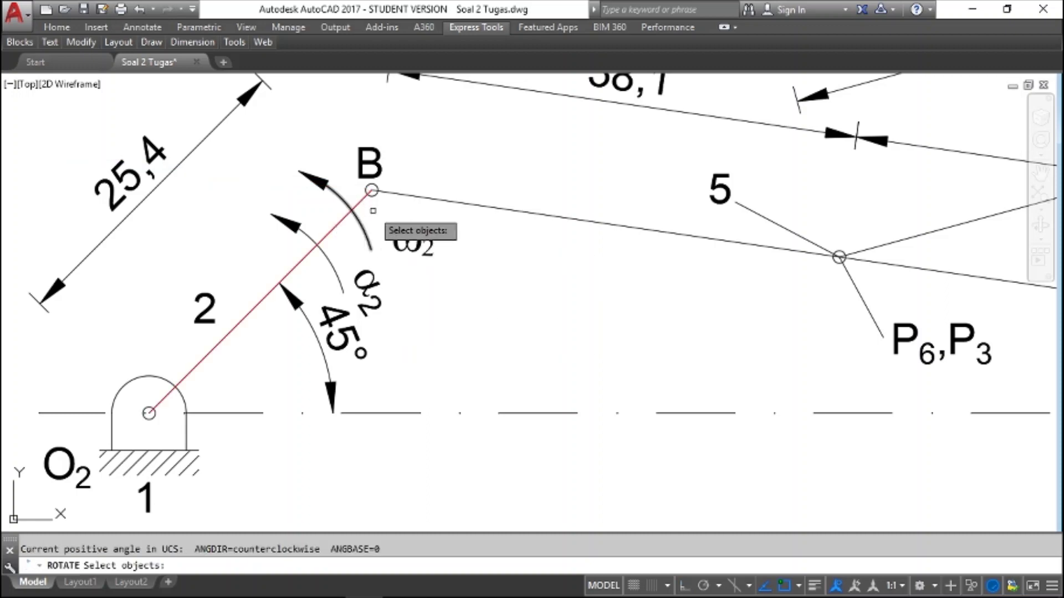
{"action": "left_click", "coordinate": [357, 205]}
{"action": "key", "text": "Return"}
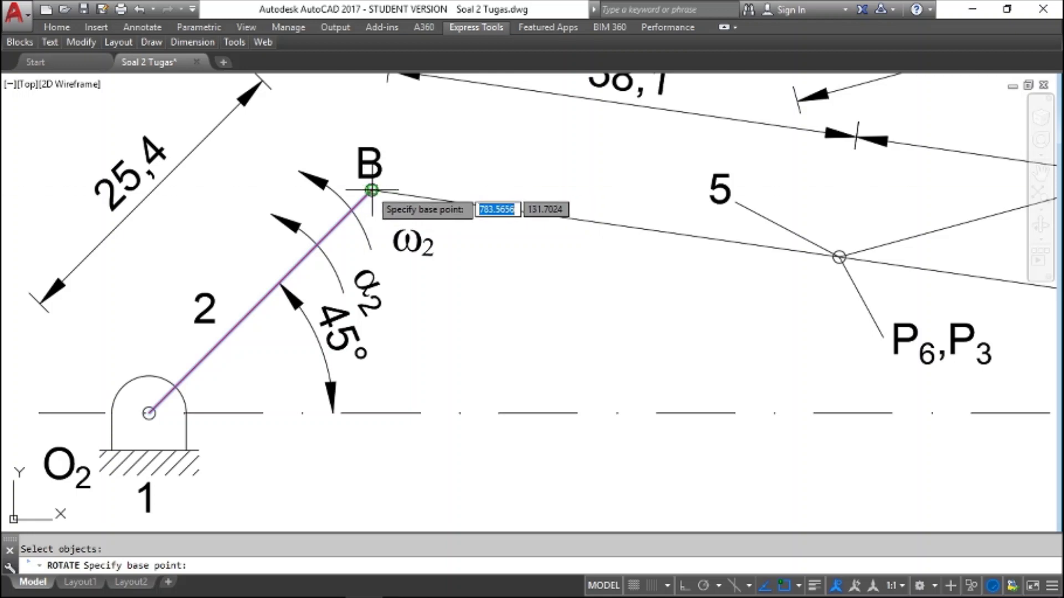
{"action": "left_click", "coordinate": [372, 190]}
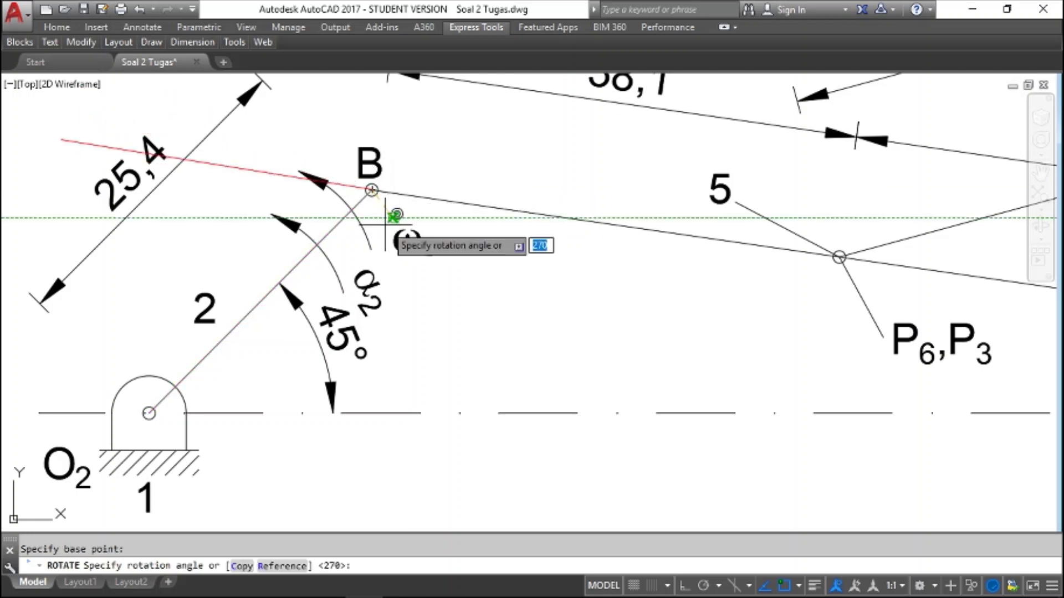
{"action": "key", "text": "F8"}
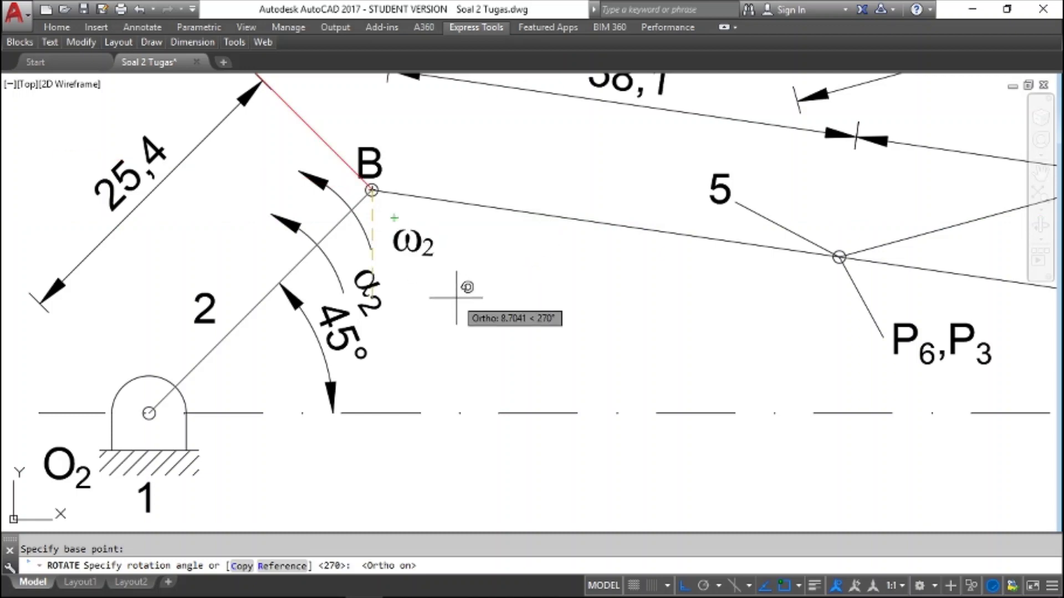
{"action": "left_click", "coordinate": [362, 482]}
{"action": "key", "text": "Escape"}
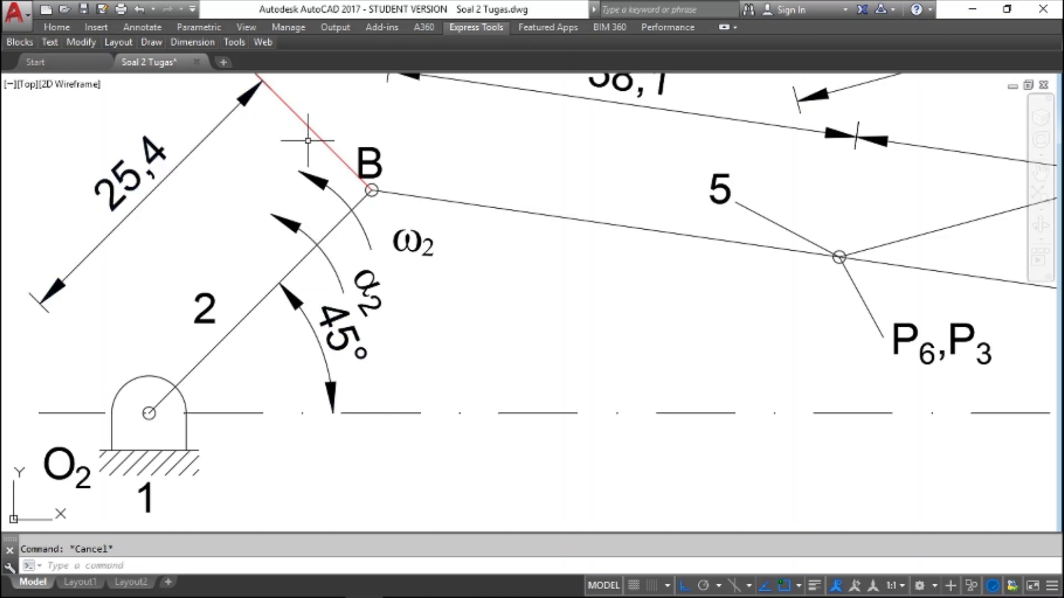
{"action": "scroll", "coordinate": [321, 281], "scroll_direction": "down", "scroll_amount": 2}
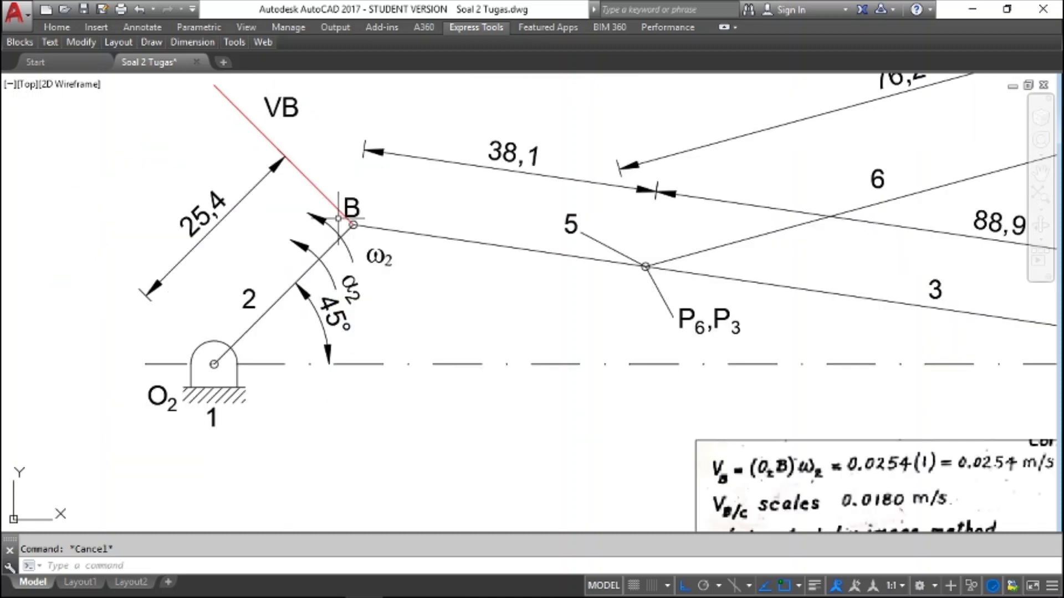
{"action": "scroll", "coordinate": [338, 217], "scroll_direction": "up", "scroll_amount": 2}
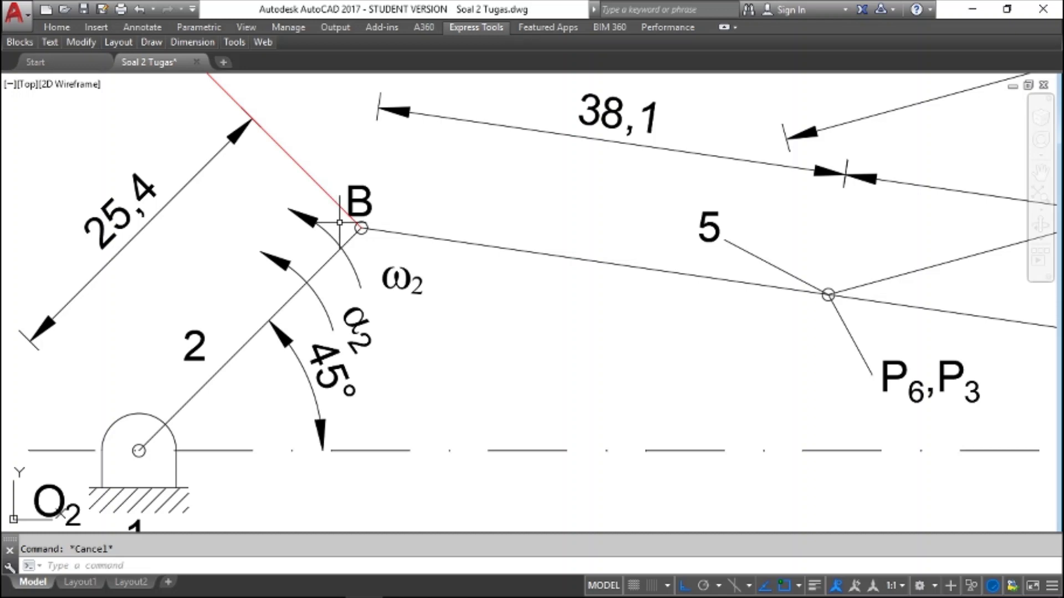
{"action": "scroll", "coordinate": [340, 223], "scroll_direction": "down", "scroll_amount": 2}
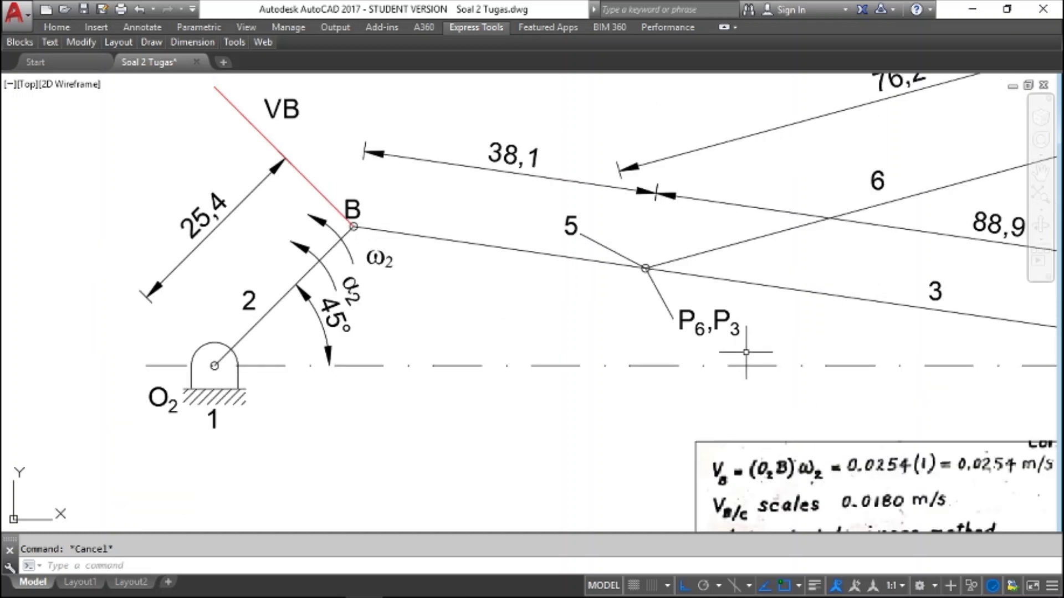
{"action": "middle_click_drag", "start_coordinate": [649, 402], "coordinate": [613, 339]}
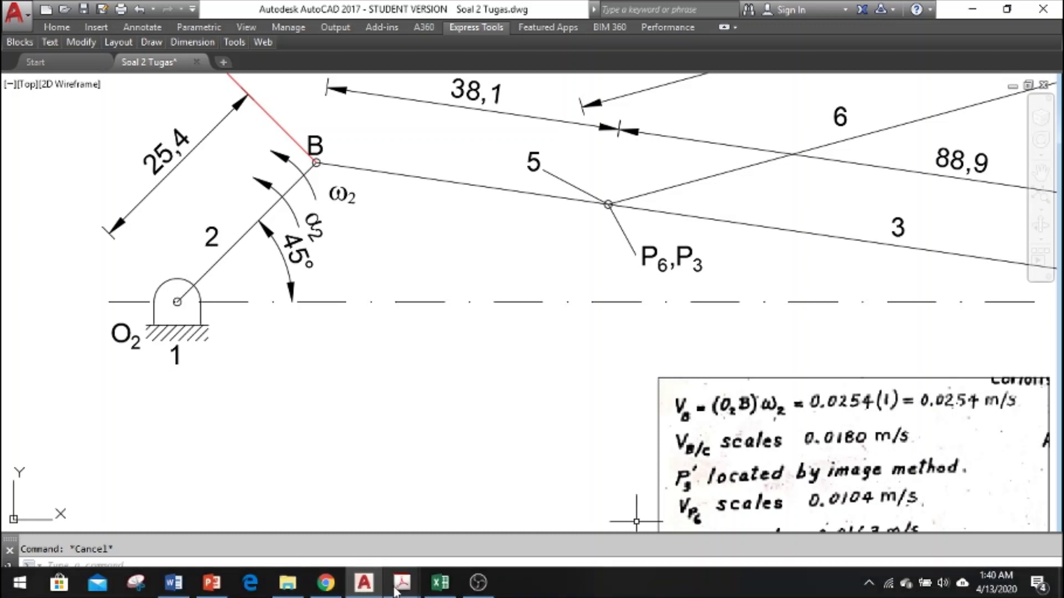
{"action": "mouse_move", "coordinate": [395, 588]}
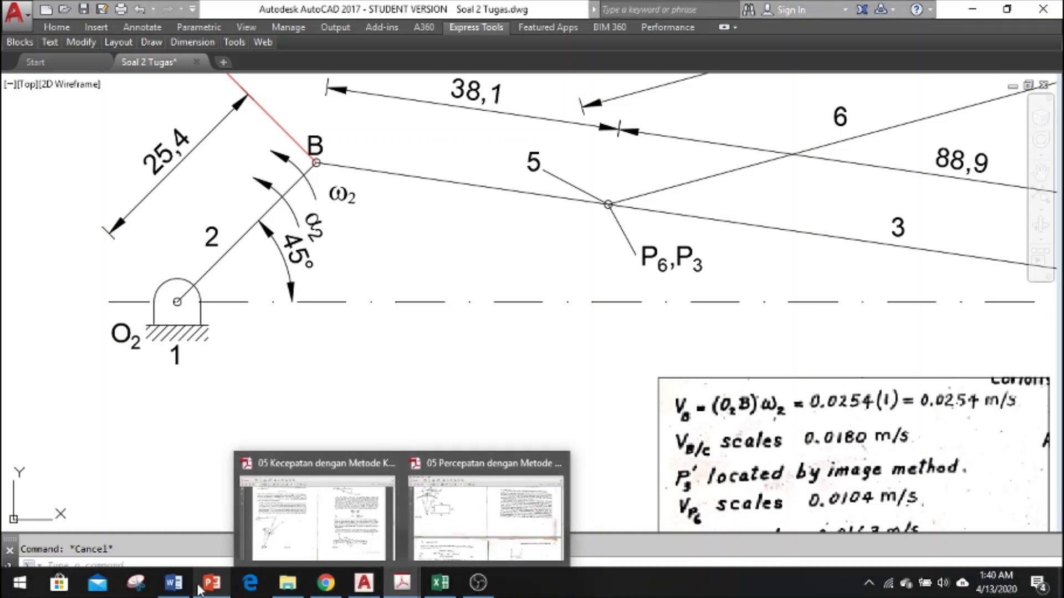
Recheck the velocity scale in the Word document's problem statement and switch to the Skala workbook in Excel
{"action": "left_click", "coordinate": [174, 584]}
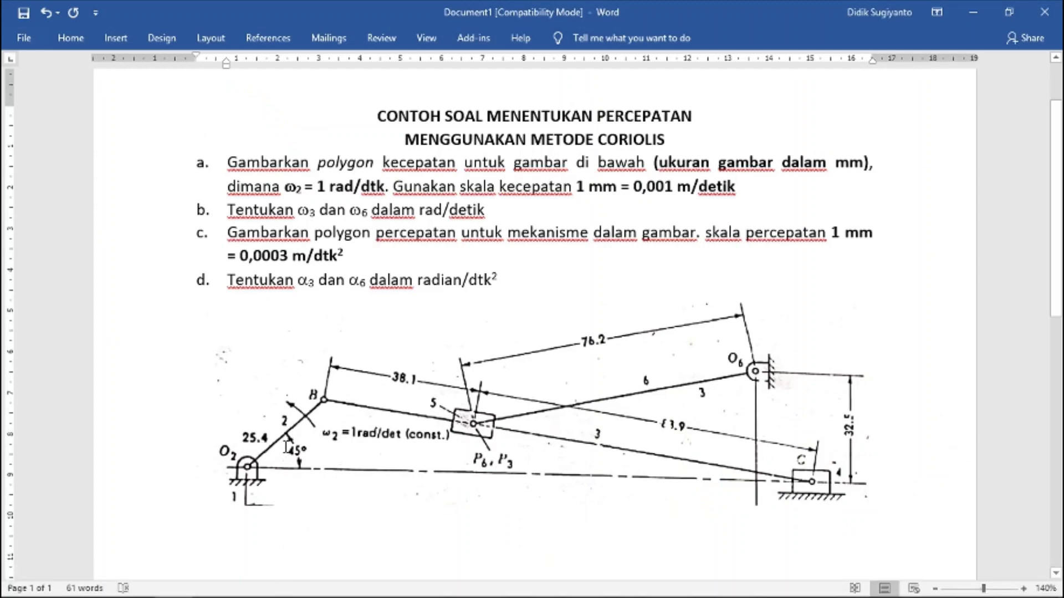
{"action": "mouse_move", "coordinate": [323, 595]}
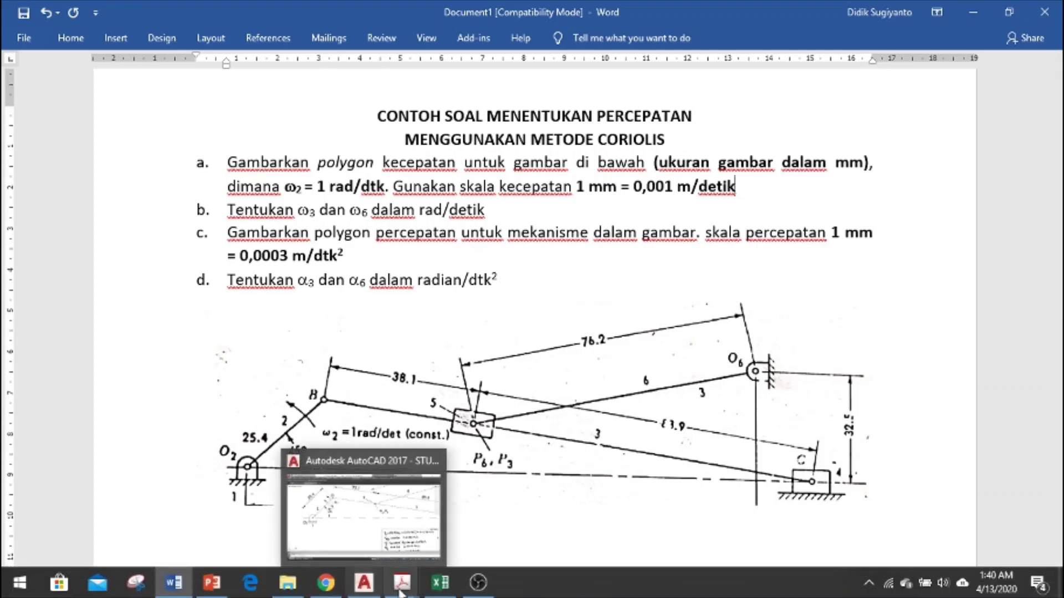
{"action": "mouse_move", "coordinate": [446, 587]}
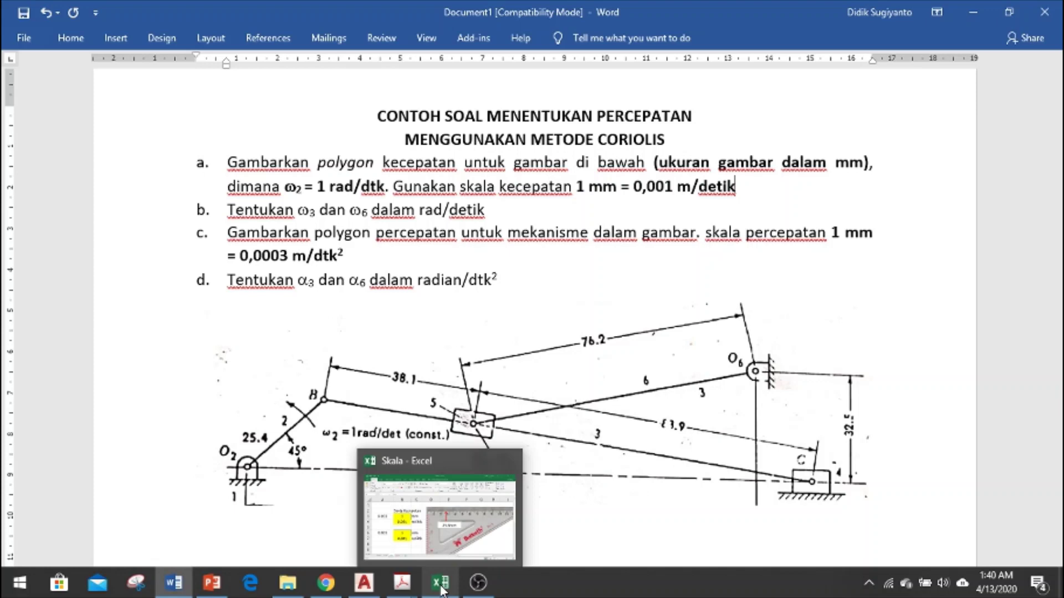
{"action": "left_click", "coordinate": [441, 586]}
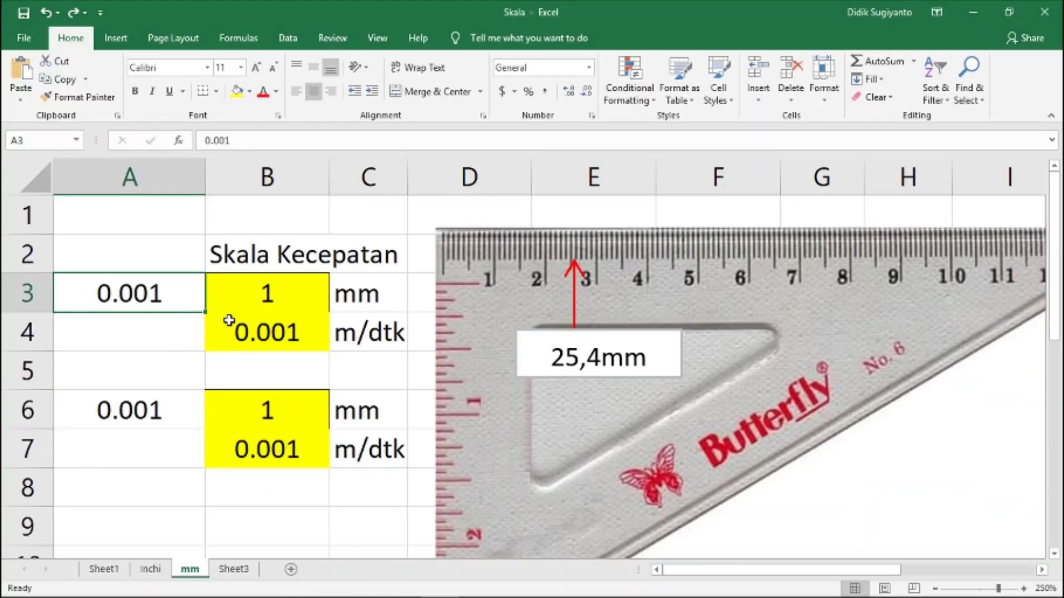
{"action": "type", "text": "25.4"}
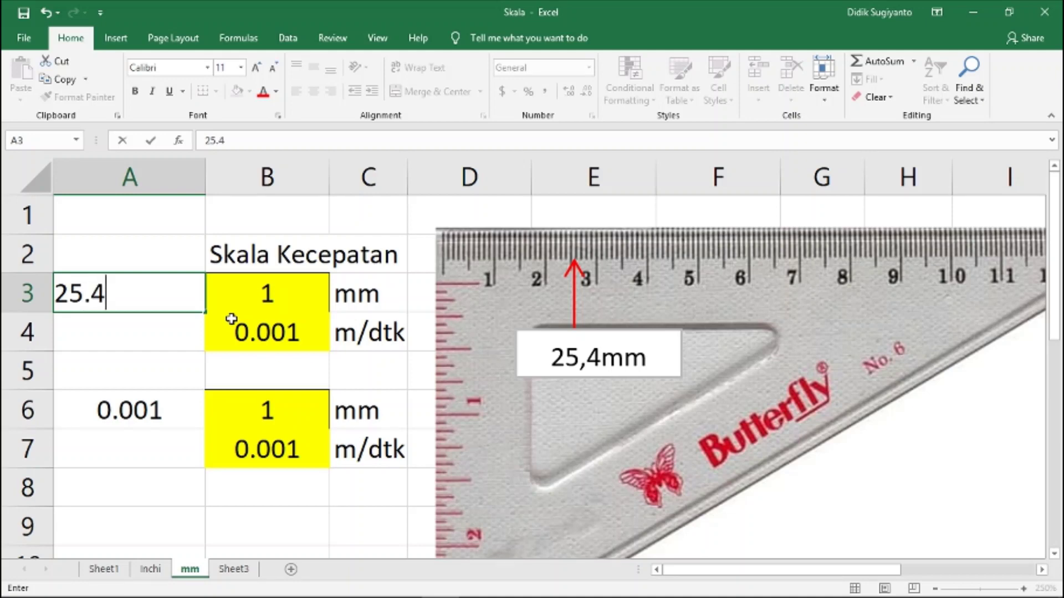
{"action": "key", "text": "Return"}
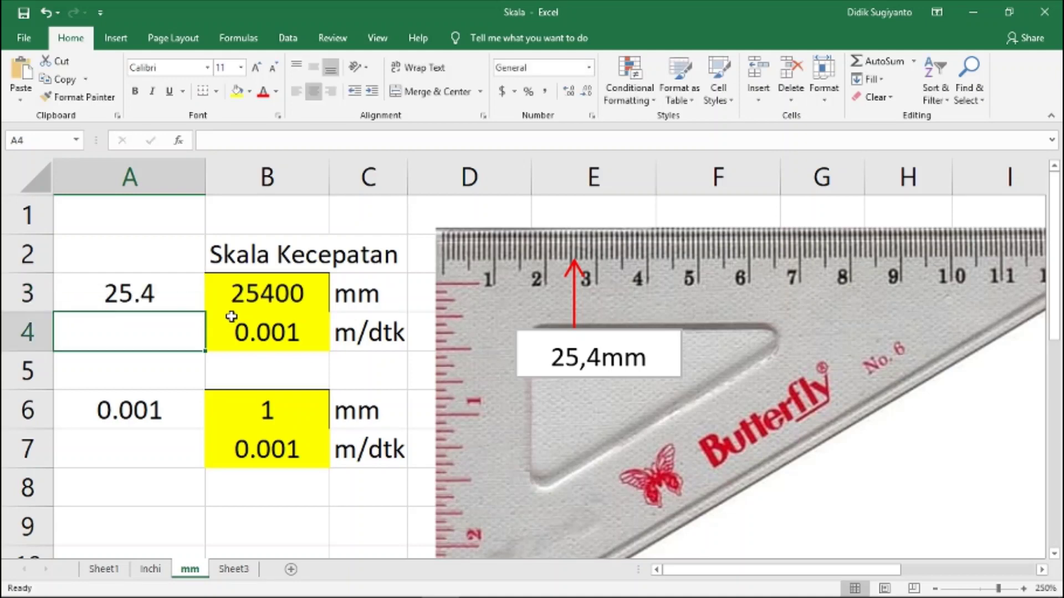
{"action": "key", "text": "ctrl+z"}
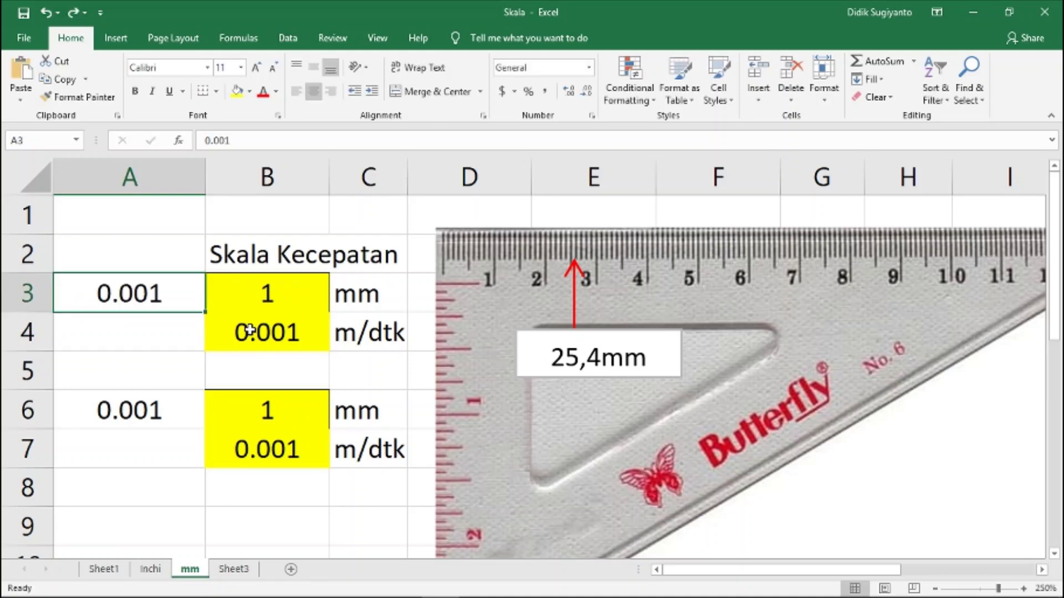
{"action": "left_click", "coordinate": [164, 408]}
{"action": "type", "text": "2"}
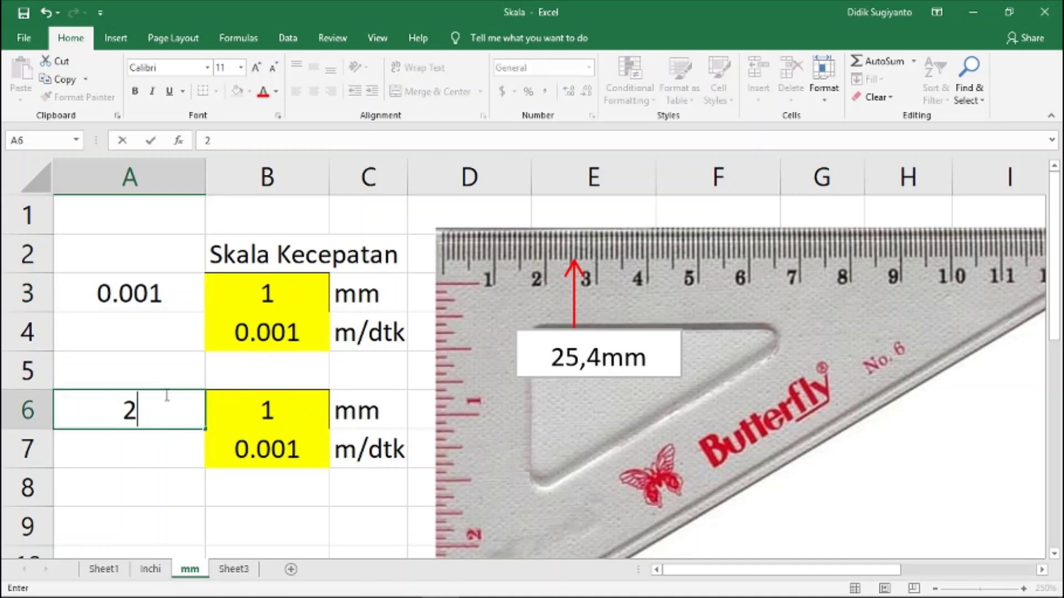
{"action": "type", "text": "5.4"}
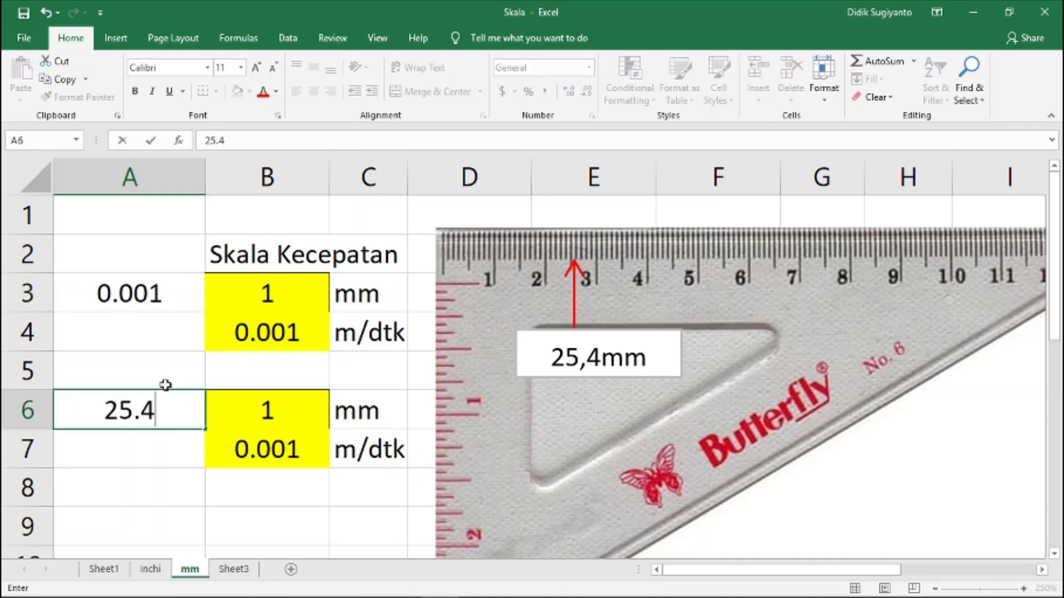
{"action": "key", "text": "Return"}
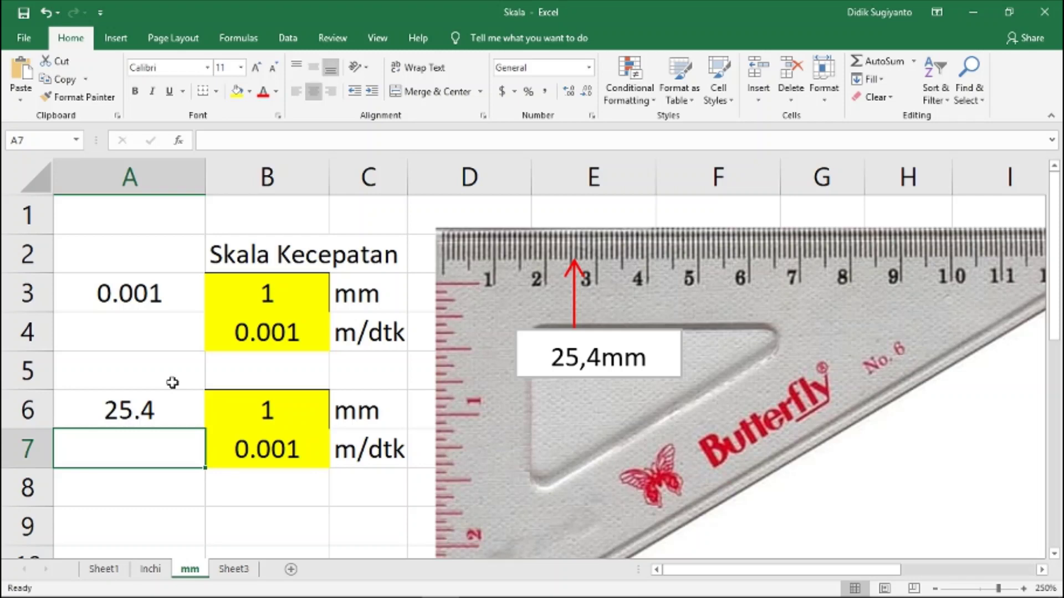
{"action": "key", "text": "ctrl+z"}
Set the millimetre value of the second velocity scale, cell B6, to 25.4 and return to the AutoCAD drawing
{"action": "left_click", "coordinate": [252, 410]}
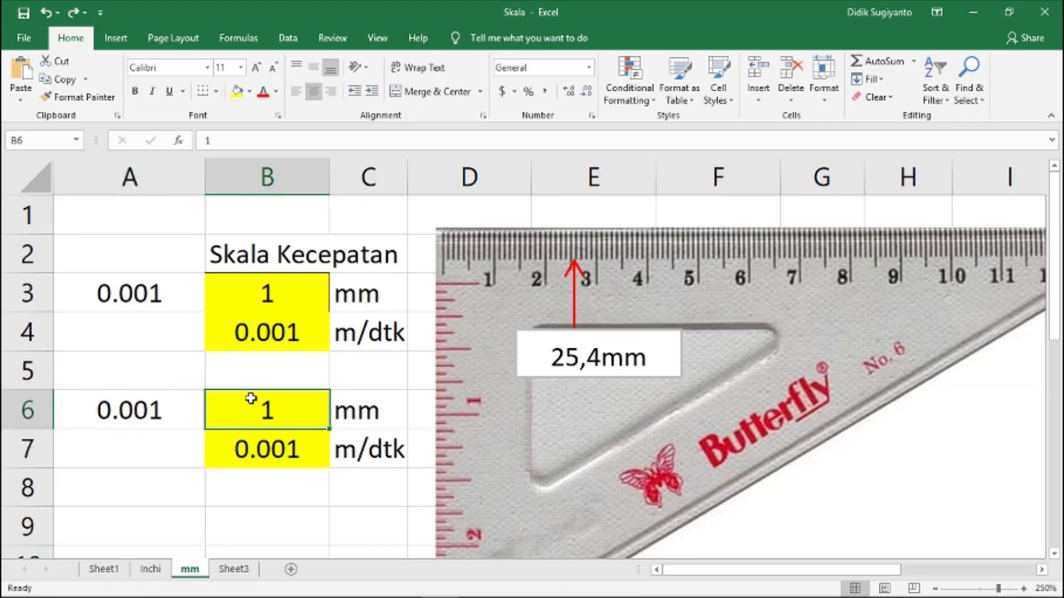
{"action": "type", "text": "2"}
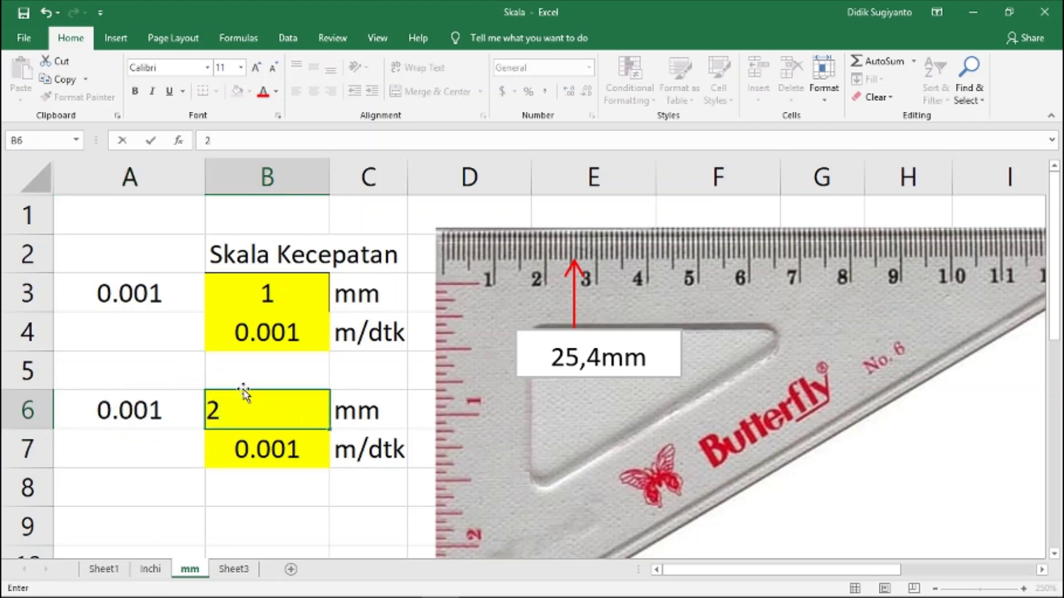
{"action": "type", "text": "45.4"}
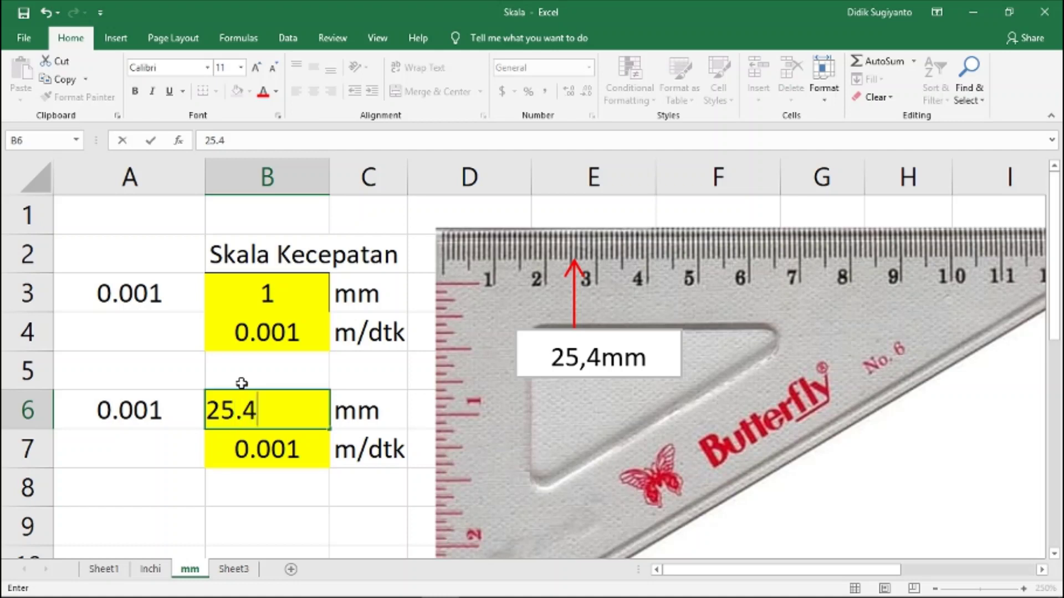
{"action": "key", "text": "Return"}
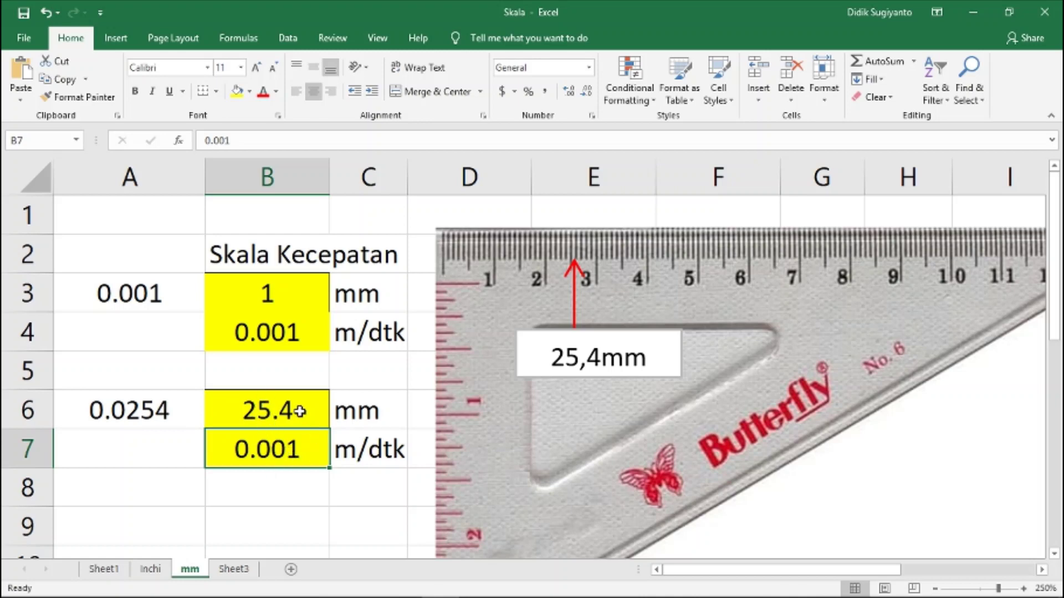
{"action": "key", "text": "alt+Tab"}
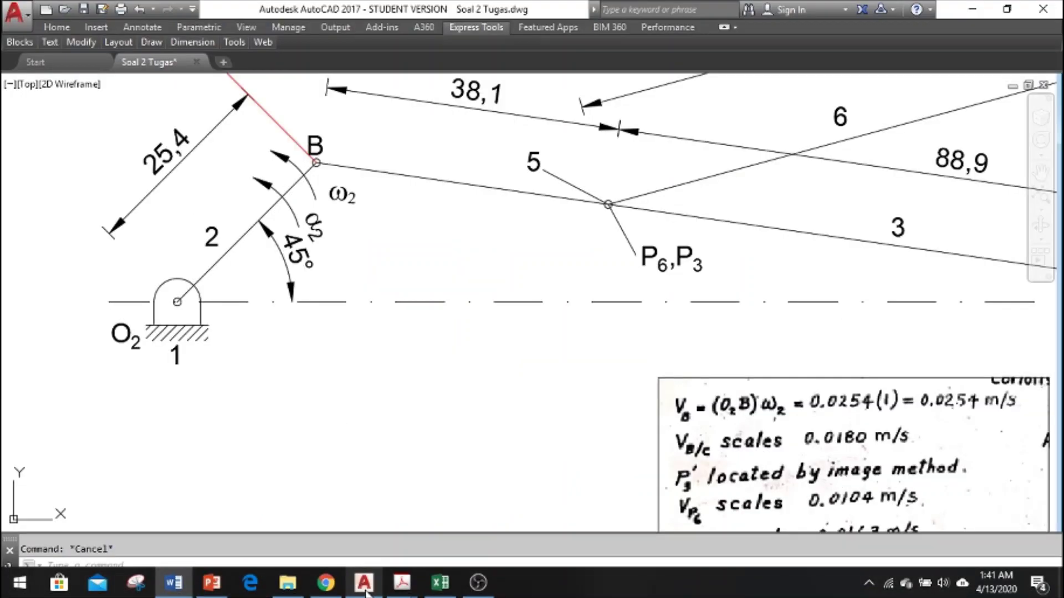
{"action": "left_click", "coordinate": [364, 582]}
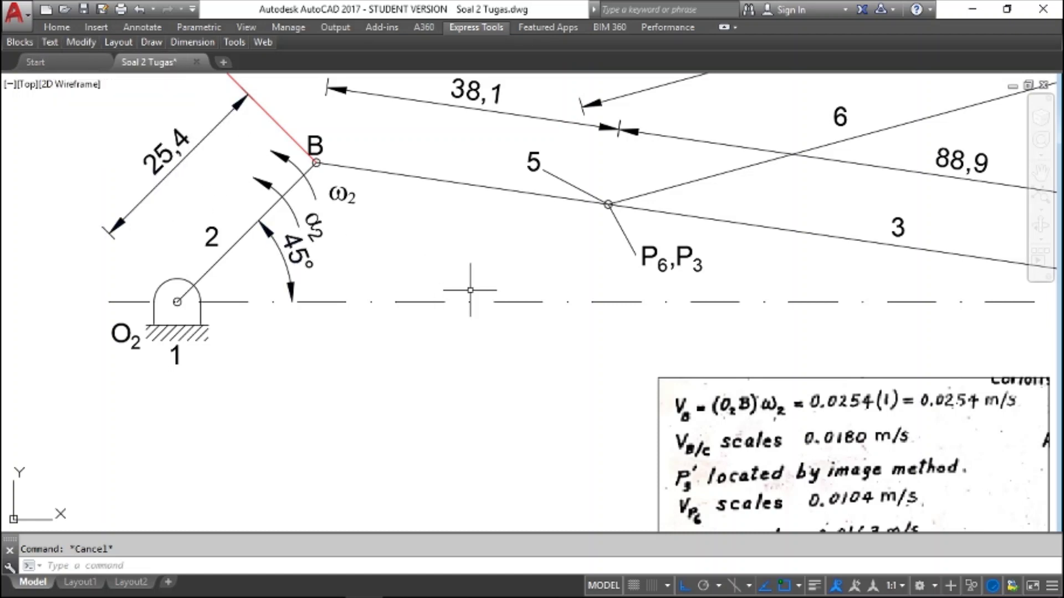
Draw a circle of radius 25.4 centred on joint B
{"action": "type", "text": "c"}
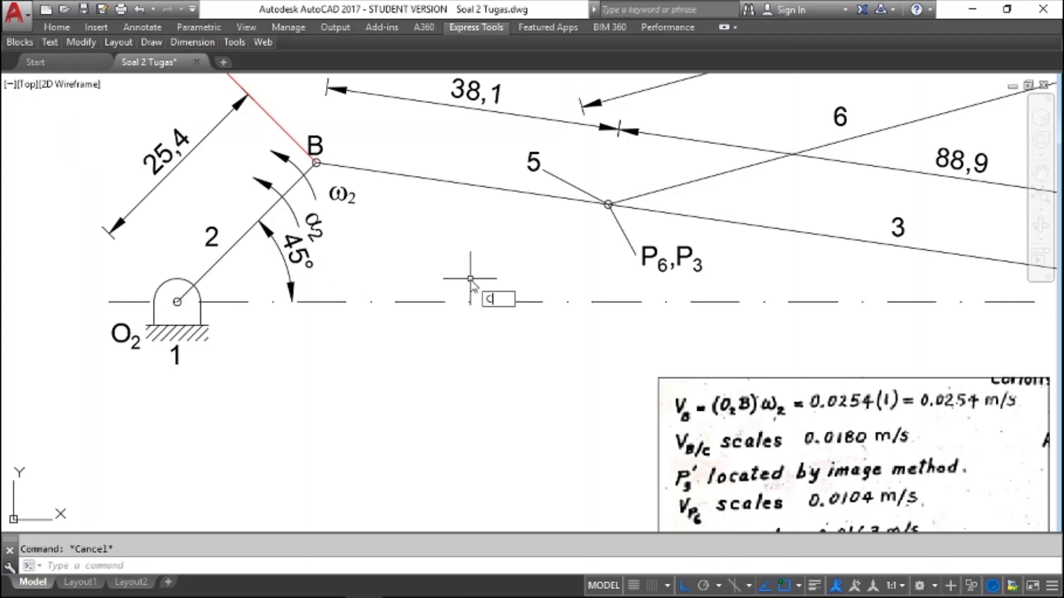
{"action": "key", "text": "Return"}
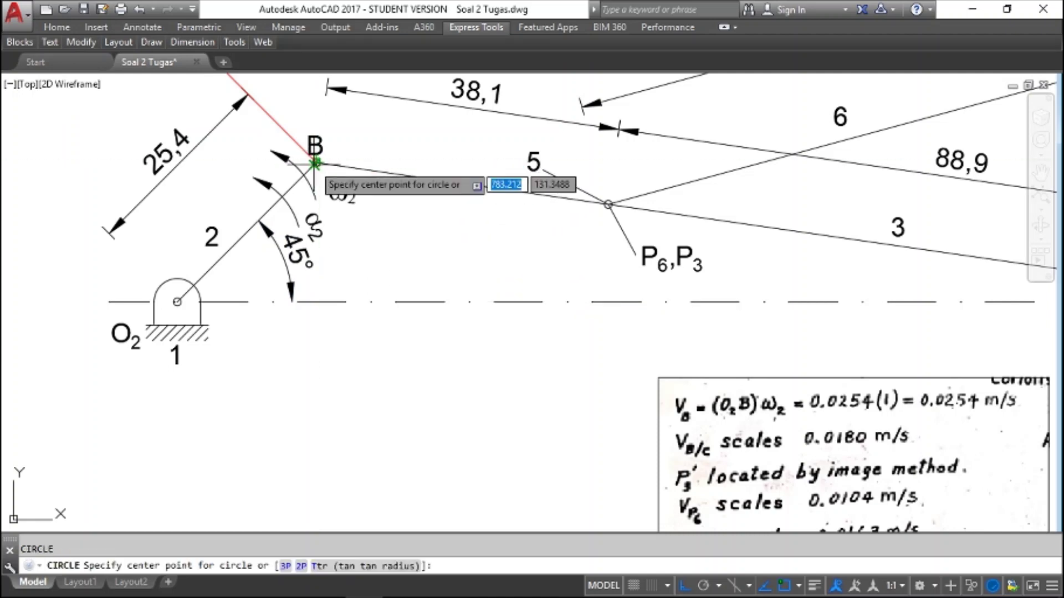
{"action": "scroll", "coordinate": [318, 162], "scroll_direction": "up", "scroll_amount": 4}
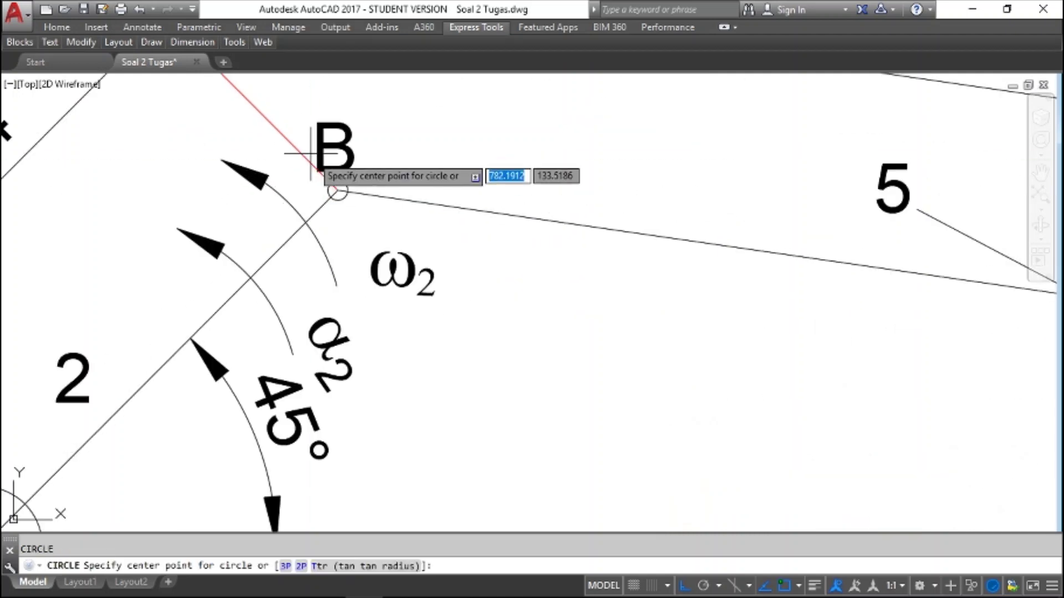
{"action": "left_click", "coordinate": [332, 184]}
{"action": "scroll", "coordinate": [338, 191], "scroll_direction": "down", "scroll_amount": 5}
{"action": "scroll", "coordinate": [341, 199], "scroll_direction": "up", "scroll_amount": 6}
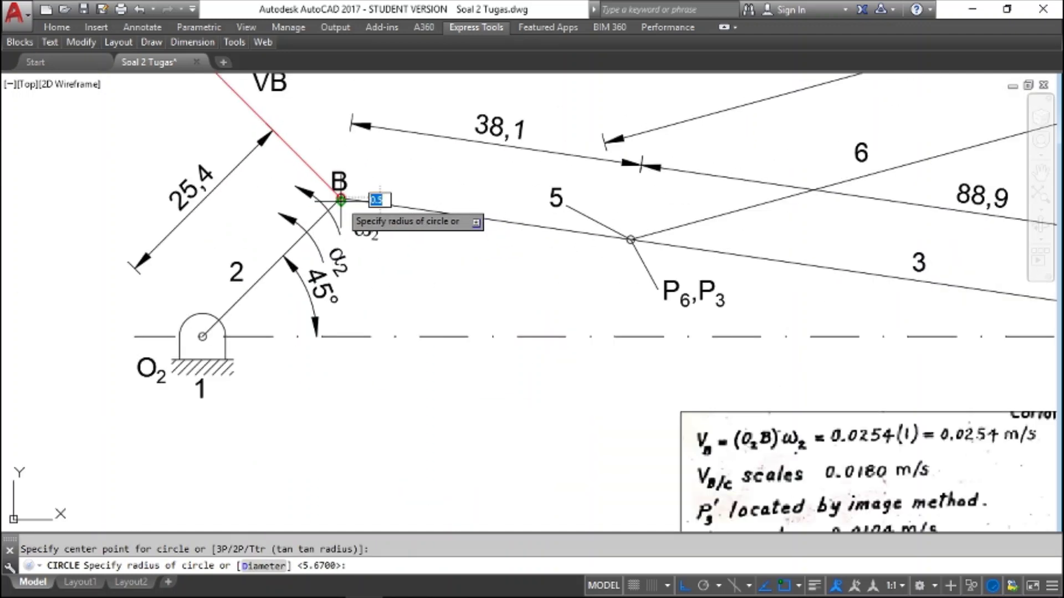
{"action": "type", "text": "25"}
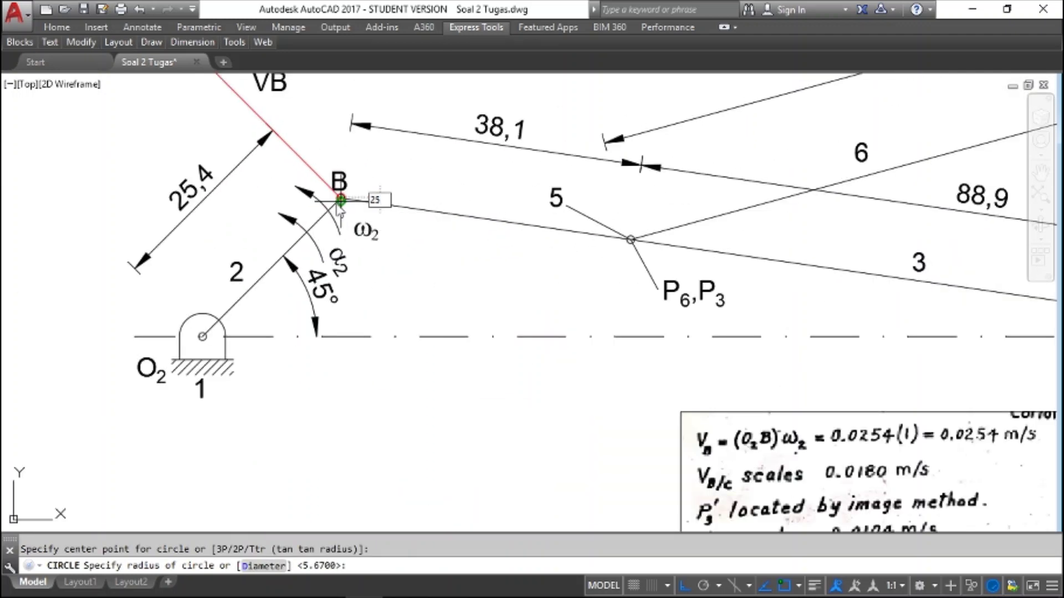
{"action": "type", "text": ".4"}
{"action": "key", "text": "Return"}
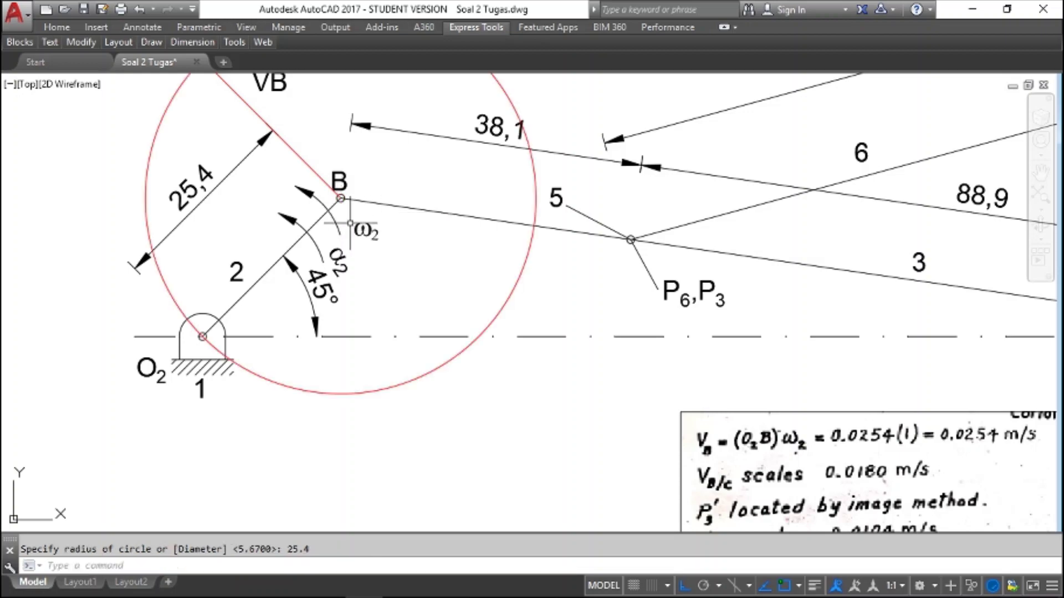
Check the outer end of the red VB line against the circle around joint B, and delete the circle
{"action": "scroll", "coordinate": [348, 222], "scroll_direction": "down", "scroll_amount": 5}
{"action": "scroll", "coordinate": [348, 223], "scroll_direction": "up", "scroll_amount": 4}
{"action": "scroll", "coordinate": [348, 211], "scroll_direction": "down", "scroll_amount": 3}
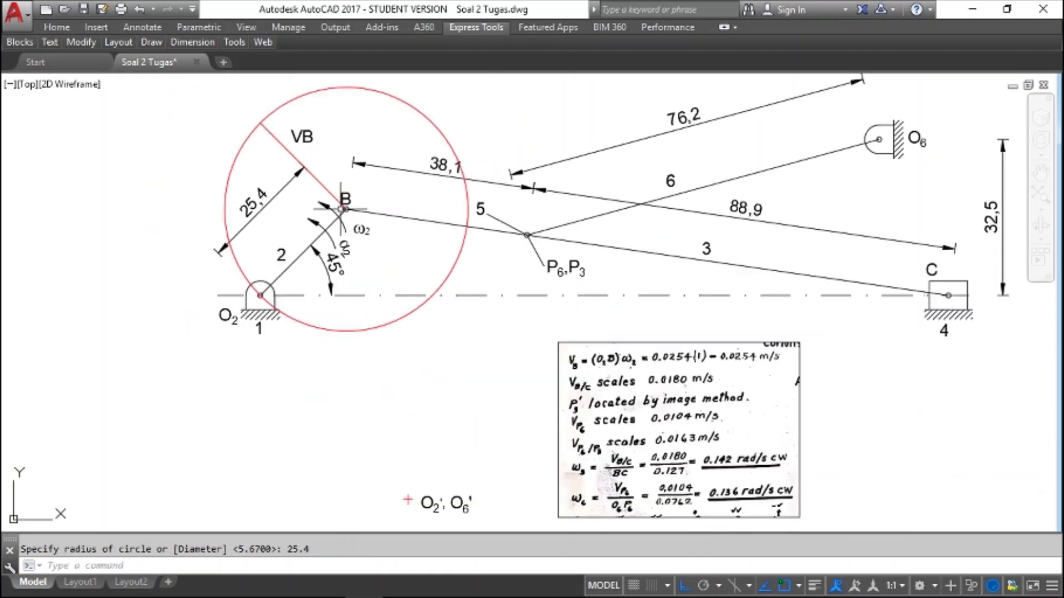
{"action": "scroll", "coordinate": [233, 113], "scroll_direction": "up", "scroll_amount": 3}
{"action": "scroll", "coordinate": [233, 113], "scroll_direction": "down", "scroll_amount": 4}
{"action": "scroll", "coordinate": [222, 108], "scroll_direction": "up", "scroll_amount": 5}
{"action": "scroll", "coordinate": [268, 133], "scroll_direction": "down", "scroll_amount": 2}
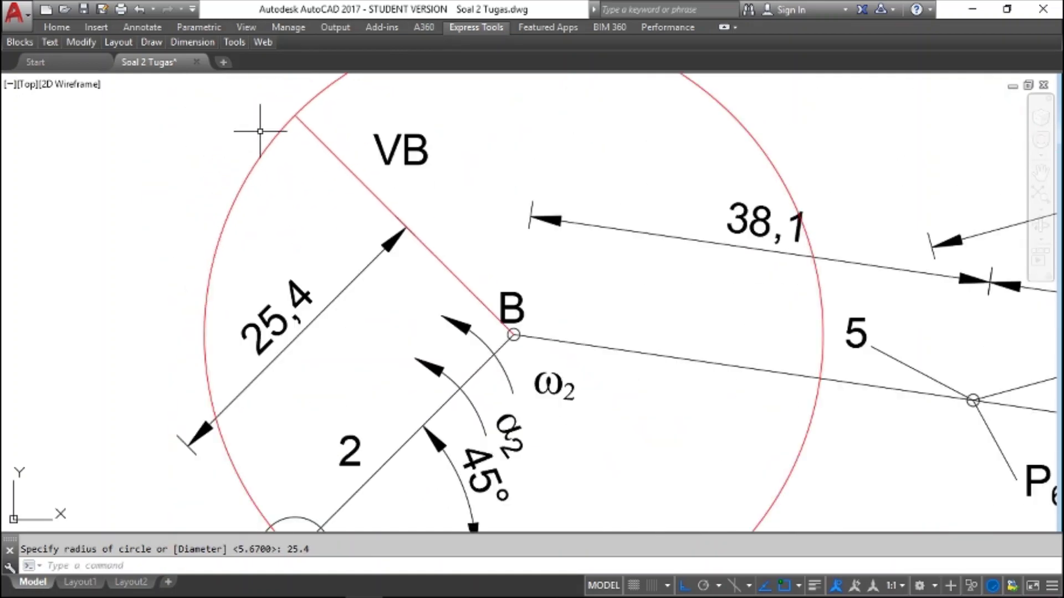
{"action": "scroll", "coordinate": [277, 133], "scroll_direction": "up", "scroll_amount": 2}
{"action": "left_click", "coordinate": [280, 114]}
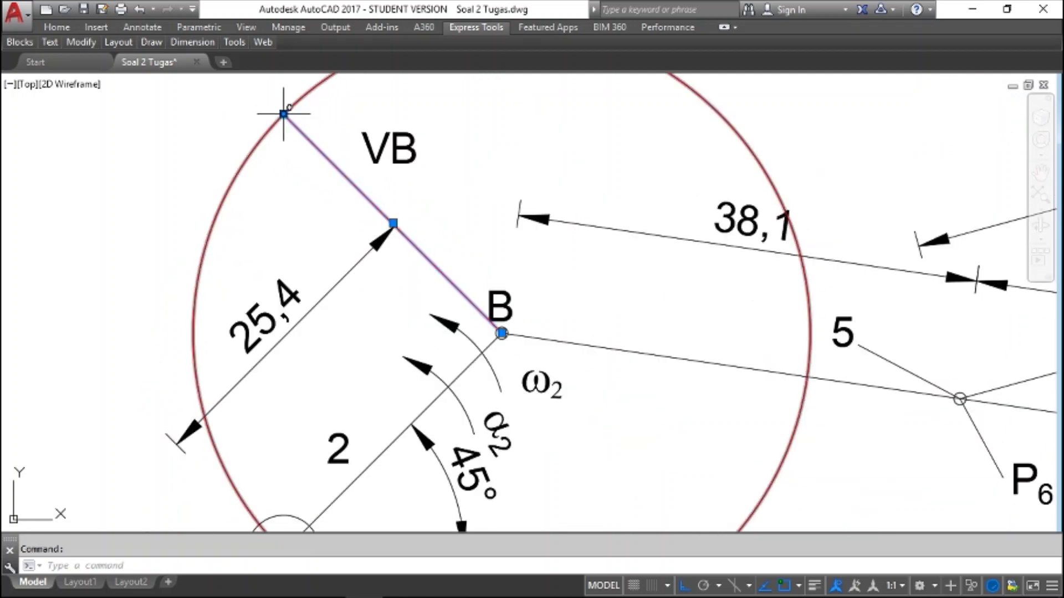
{"action": "scroll", "coordinate": [281, 114], "scroll_direction": "down", "scroll_amount": 3}
{"action": "scroll", "coordinate": [285, 145], "scroll_direction": "up", "scroll_amount": 2}
{"action": "scroll", "coordinate": [297, 156], "scroll_direction": "down", "scroll_amount": 2}
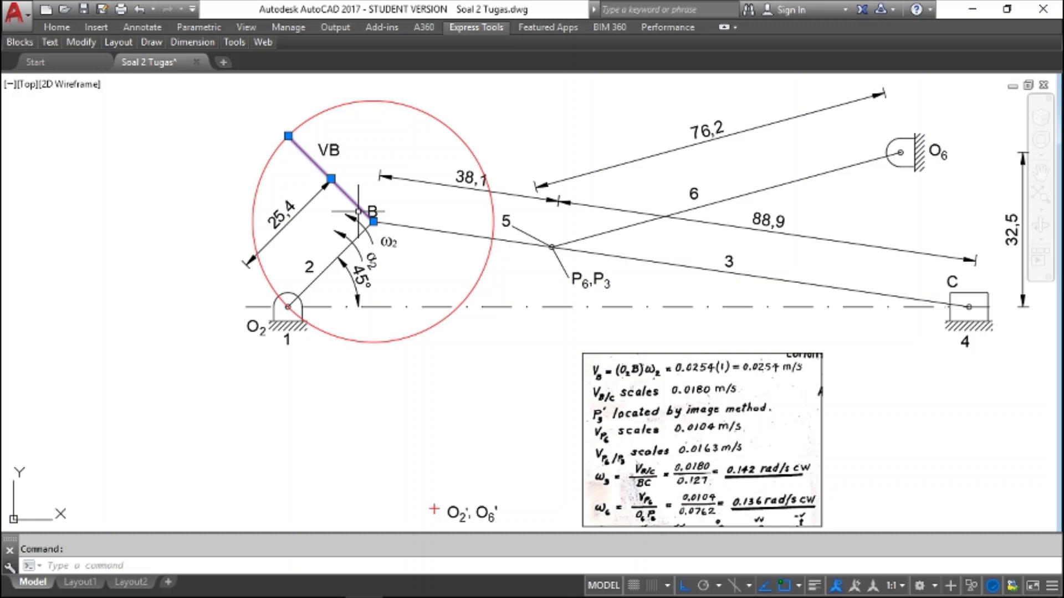
{"action": "key", "text": "Escape"}
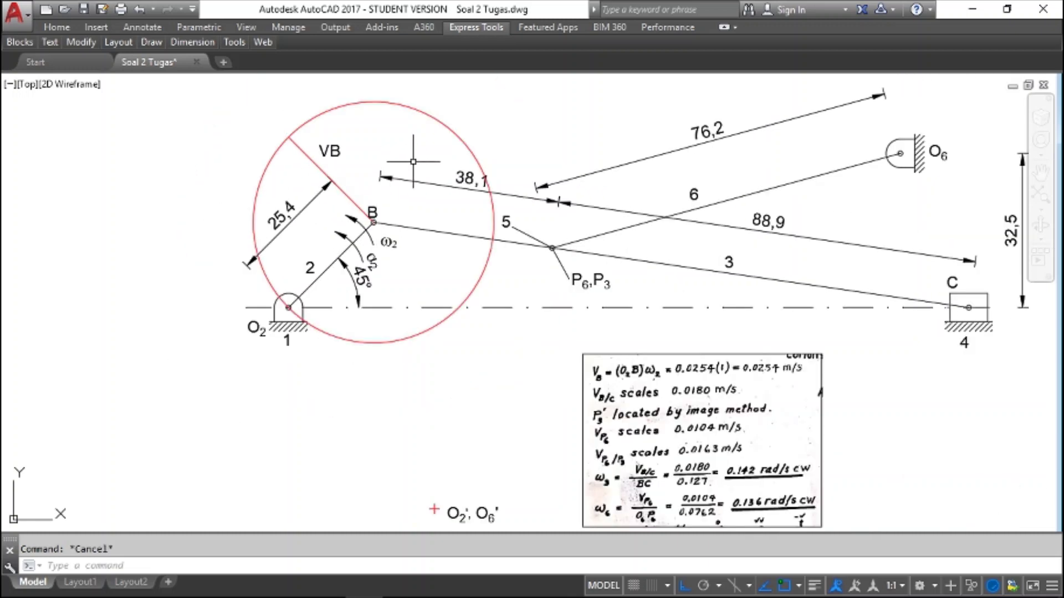
{"action": "left_click", "coordinate": [439, 124]}
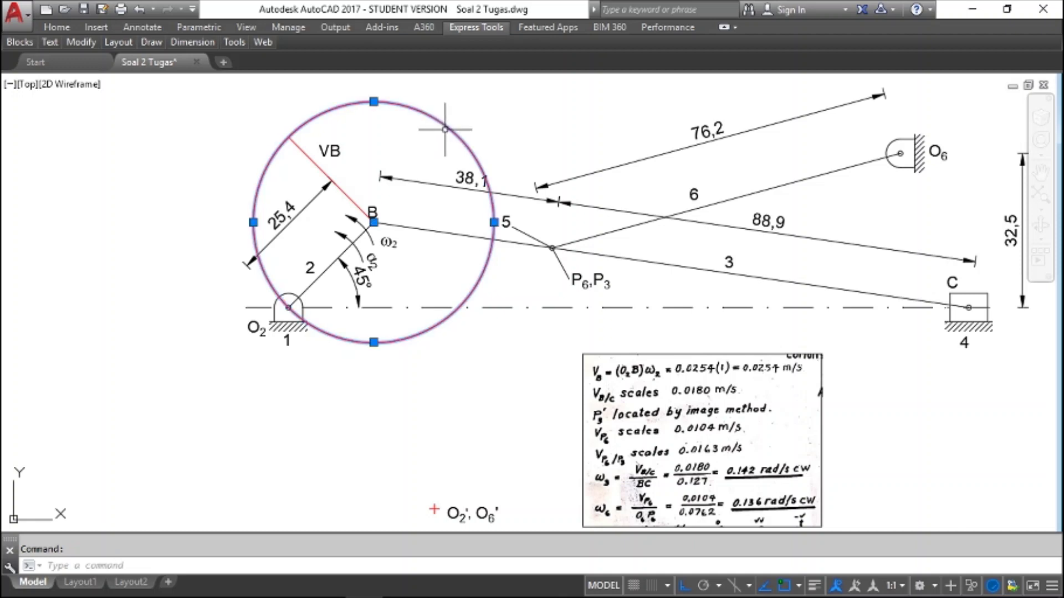
{"action": "key", "text": "Delete"}
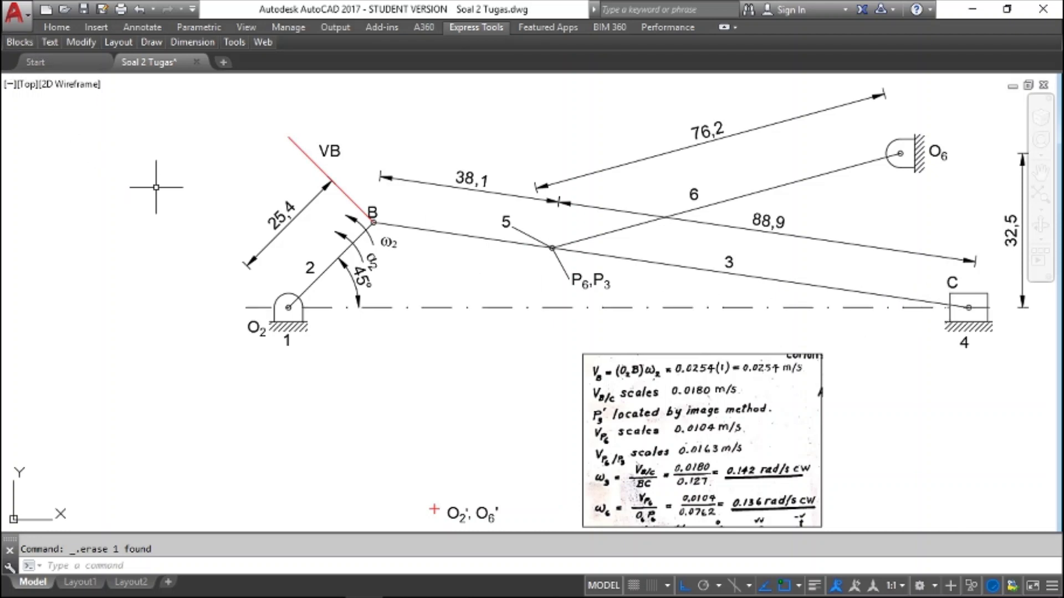
Draw a horizontal red line about 60 mm long from the centre of joint C along the centreline towards O2
{"action": "type", "text": "L"}
{"action": "key", "text": "Return"}
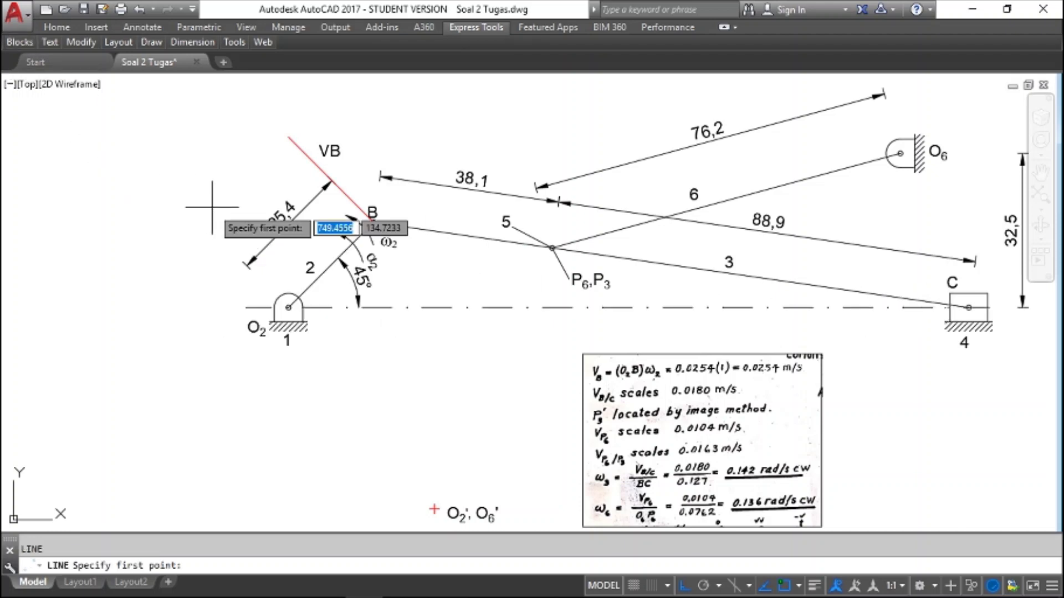
{"action": "scroll", "coordinate": [978, 320], "scroll_direction": "up", "scroll_amount": 2}
{"action": "scroll", "coordinate": [978, 320], "scroll_direction": "up", "scroll_amount": 2}
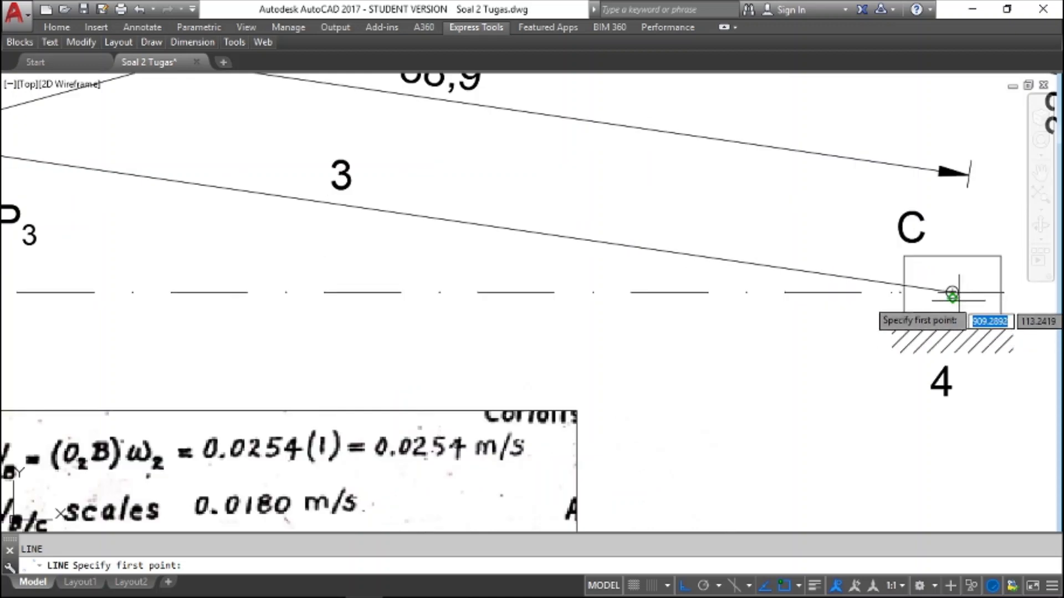
{"action": "scroll", "coordinate": [954, 292], "scroll_direction": "down", "scroll_amount": 2}
{"action": "scroll", "coordinate": [954, 292], "scroll_direction": "down", "scroll_amount": 4}
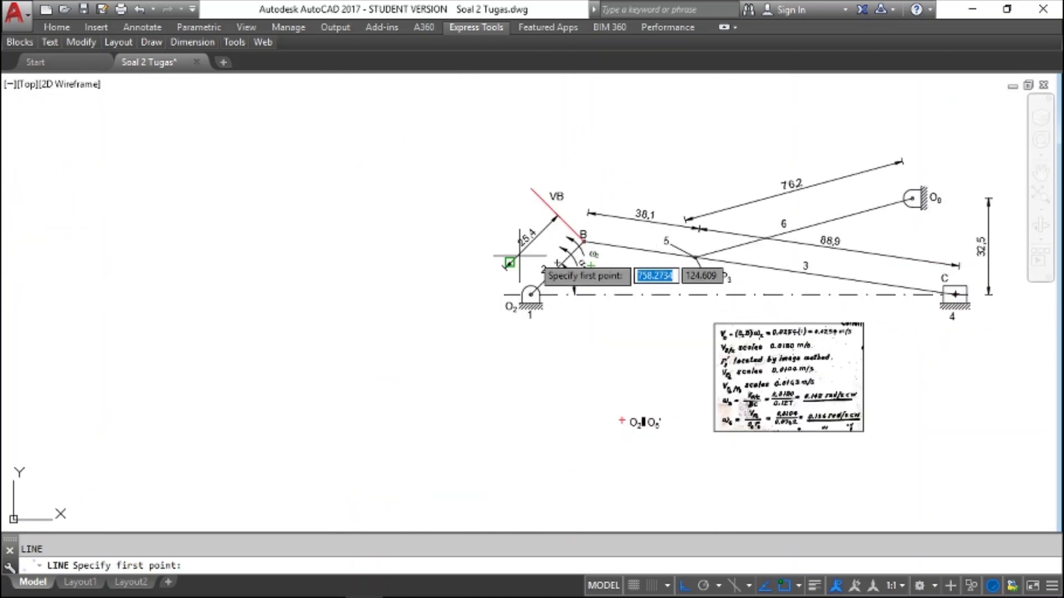
{"action": "scroll", "coordinate": [985, 275], "scroll_direction": "up", "scroll_amount": 3}
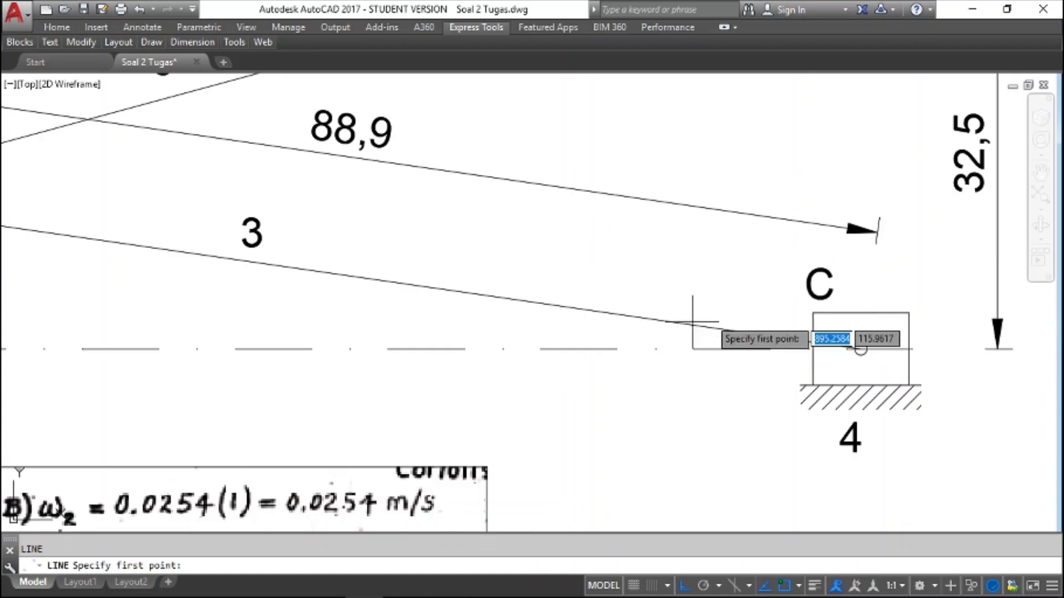
{"action": "scroll", "coordinate": [689, 318], "scroll_direction": "down", "scroll_amount": 4}
{"action": "scroll", "coordinate": [794, 326], "scroll_direction": "up", "scroll_amount": 4}
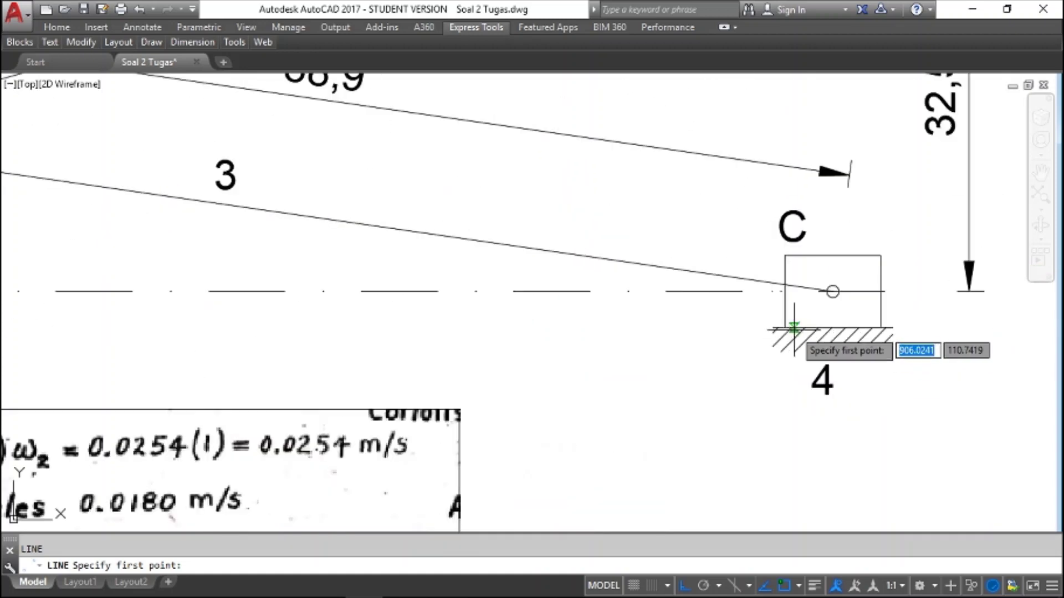
{"action": "left_click", "coordinate": [833, 292]}
{"action": "scroll", "coordinate": [833, 292], "scroll_direction": "down", "scroll_amount": 4}
{"action": "scroll", "coordinate": [819, 292], "scroll_direction": "down", "scroll_amount": 2}
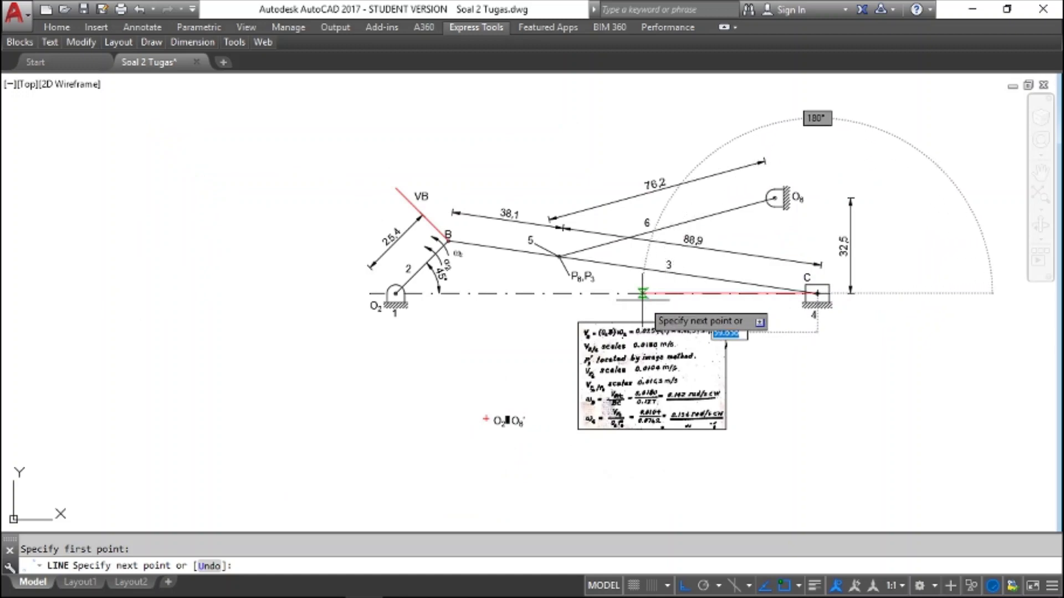
{"action": "left_click", "coordinate": [647, 293]}
{"action": "key", "text": "Escape"}
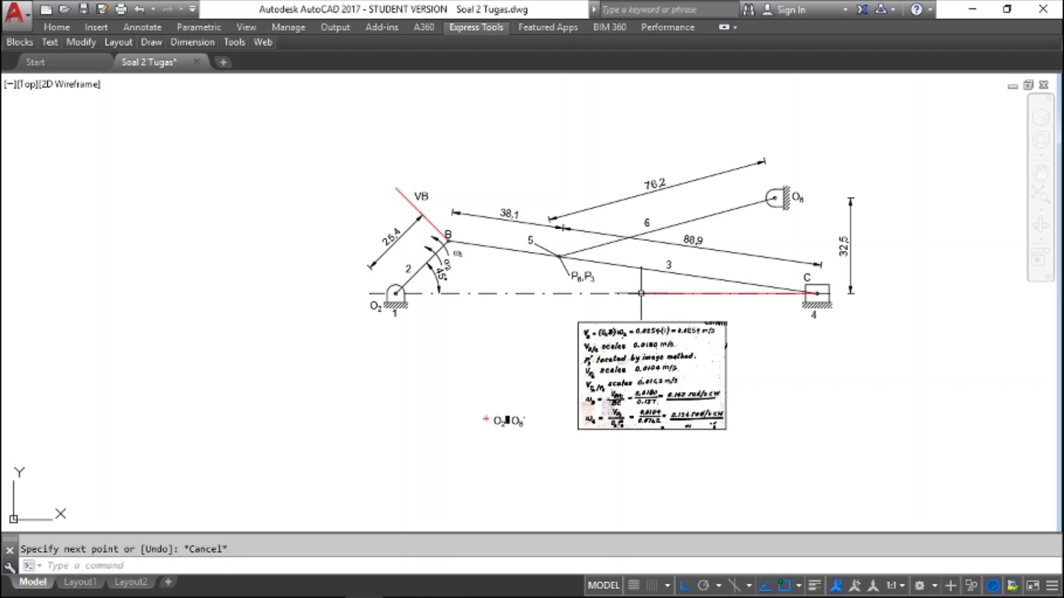
{"action": "scroll", "coordinate": [617, 281], "scroll_direction": "up", "scroll_amount": 2}
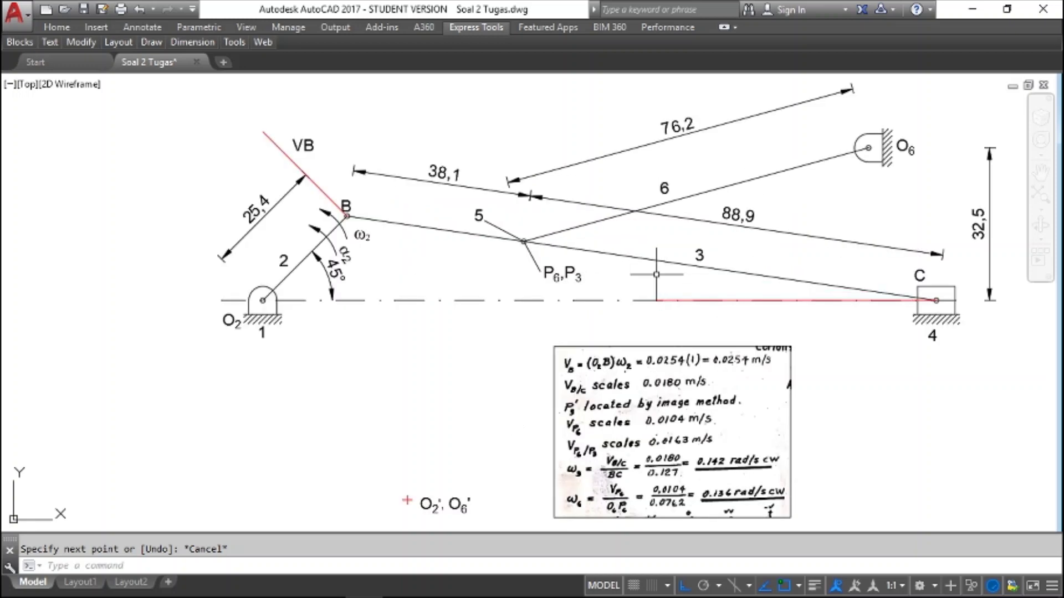
{"action": "scroll", "coordinate": [656, 275], "scroll_direction": "down", "scroll_amount": 2}
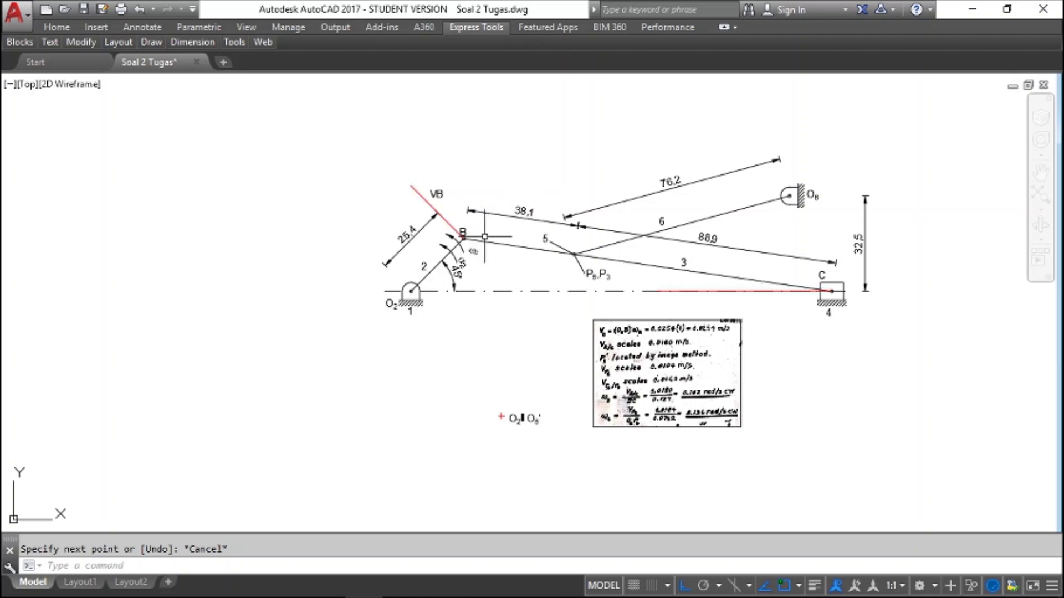
Try to draw a red line from joint B along link 3, ending short of the P6,P3 joint
{"action": "scroll", "coordinate": [830, 271], "scroll_direction": "up", "scroll_amount": 2}
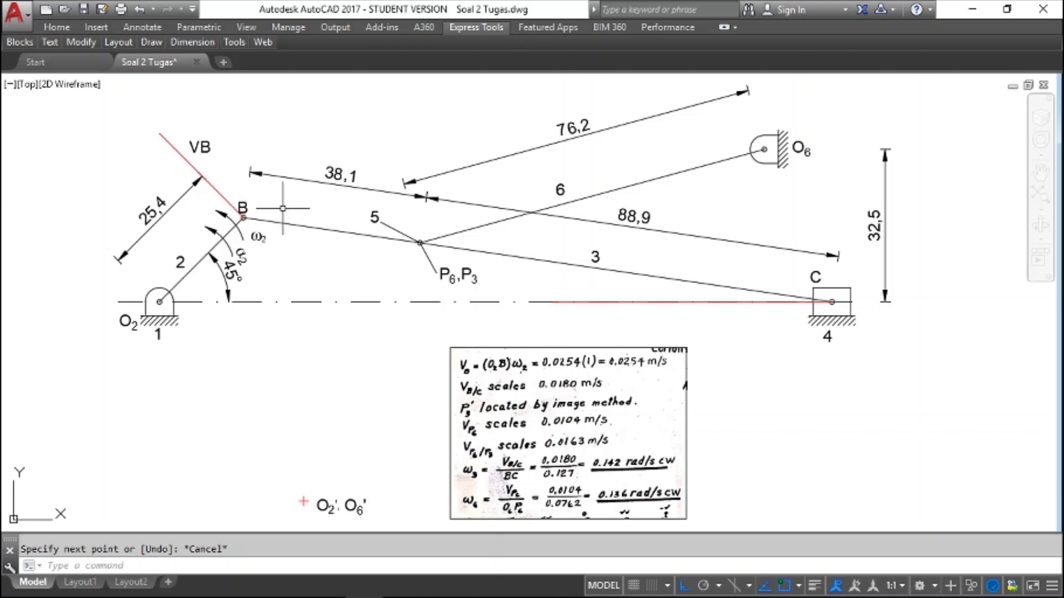
{"action": "left_click", "coordinate": [50, 42]}
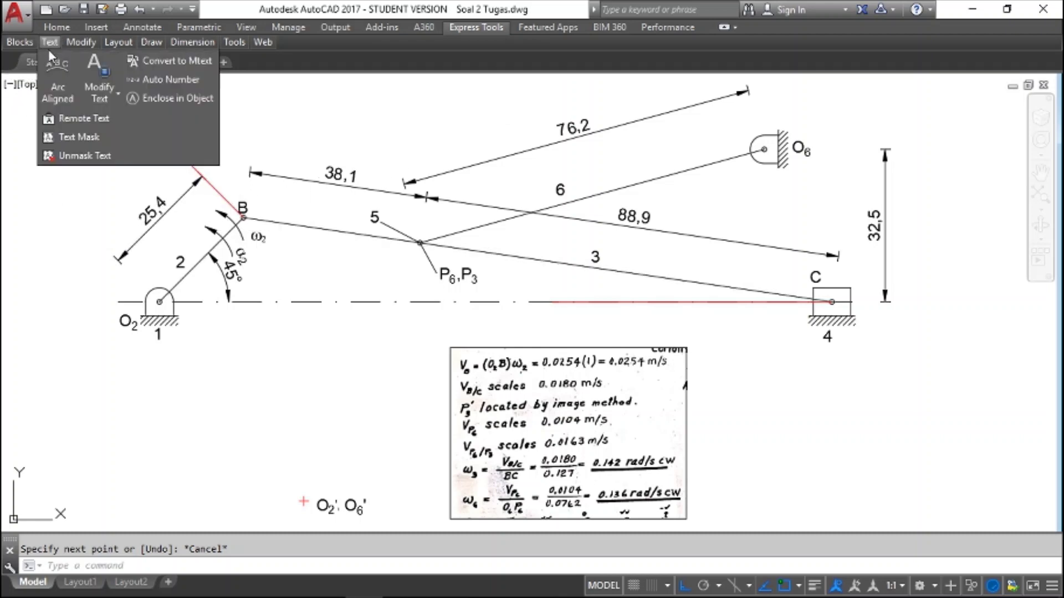
{"action": "type", "text": "l"}
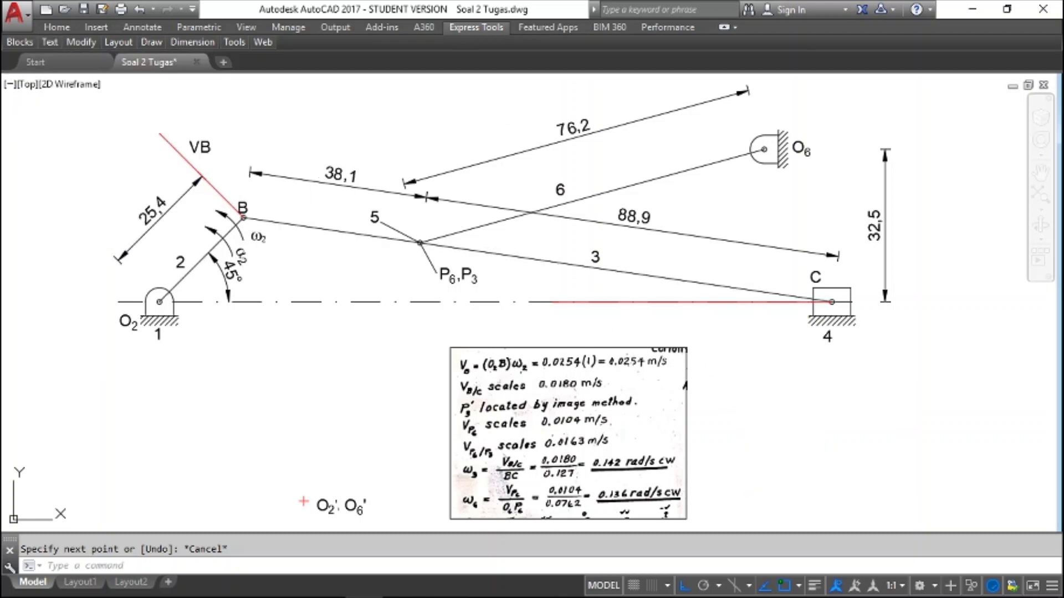
{"action": "key", "text": "Return"}
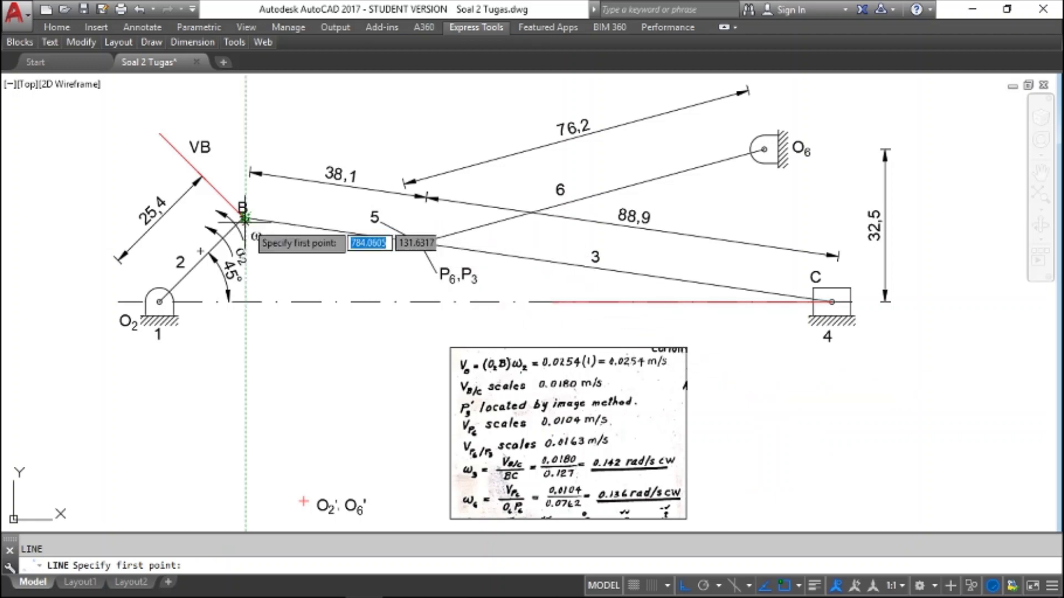
{"action": "scroll", "coordinate": [245, 213], "scroll_direction": "up", "scroll_amount": 6}
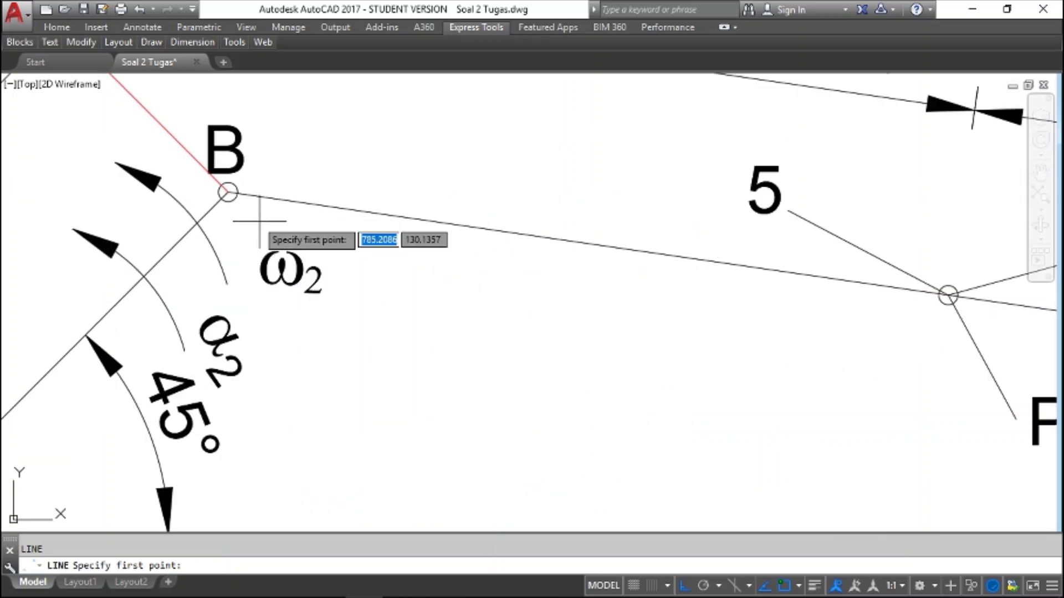
{"action": "left_click", "coordinate": [227, 192]}
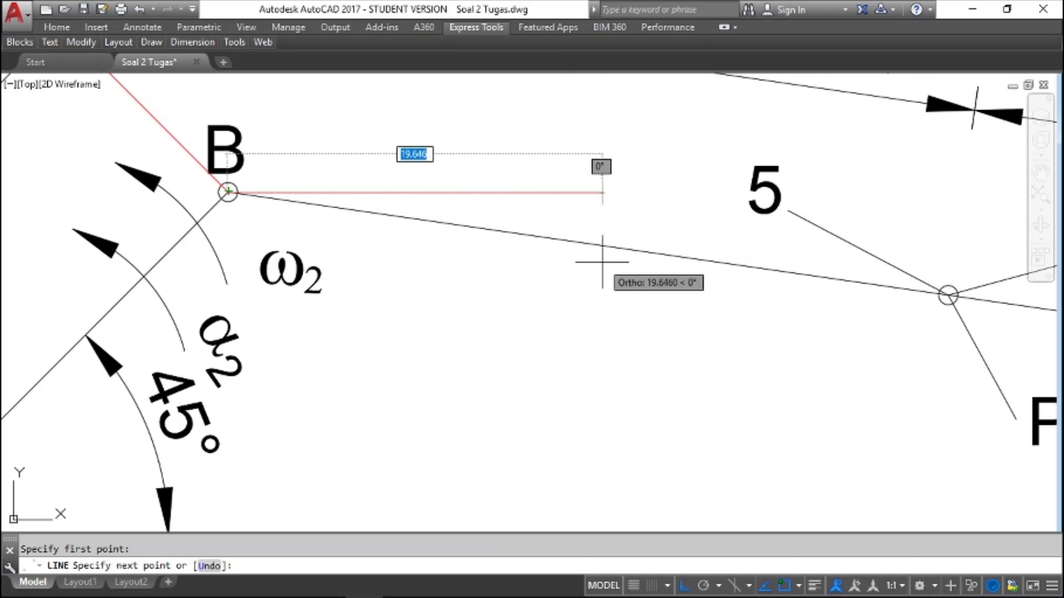
{"action": "left_click", "coordinate": [739, 265]}
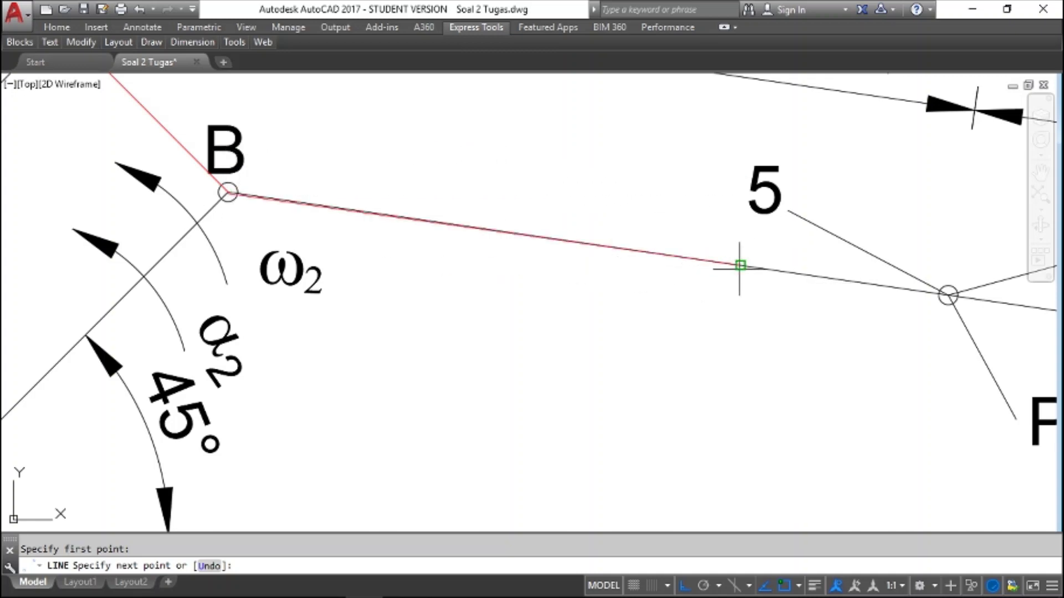
{"action": "key", "text": "Escape"}
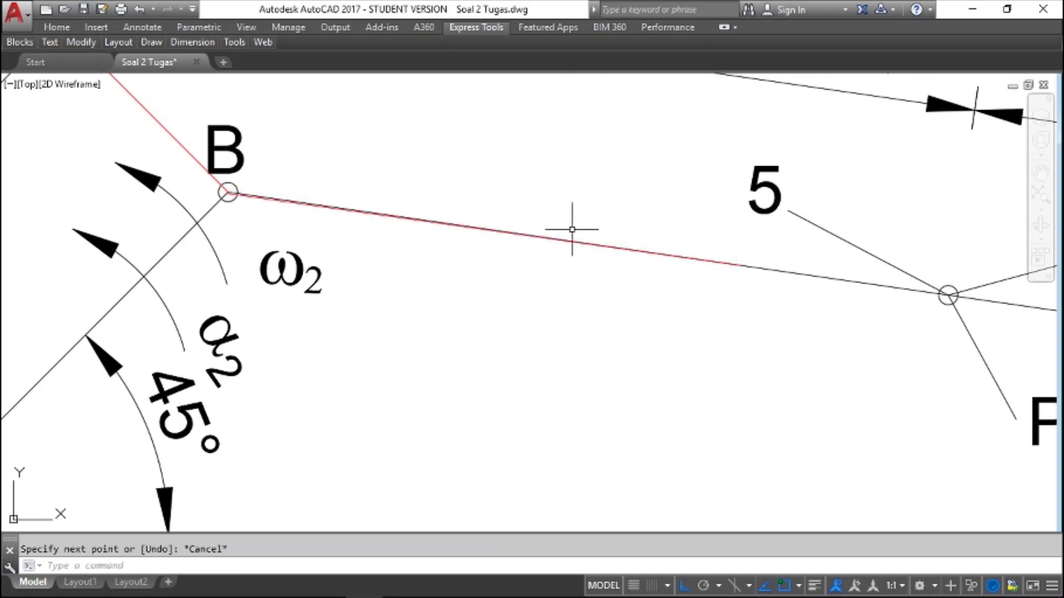
{"action": "key", "text": "ctrl+z"}
Draw a line from the centre of joint B along link 3 to the P6,P3 joint
{"action": "scroll", "coordinate": [284, 238], "scroll_direction": "up", "scroll_amount": 6}
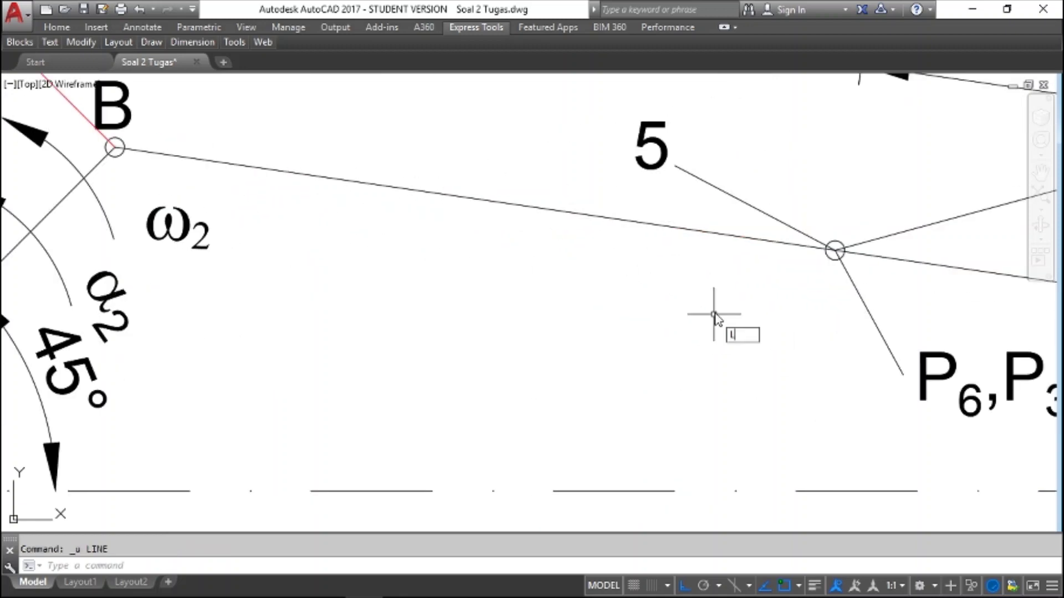
{"action": "key", "text": "Return"}
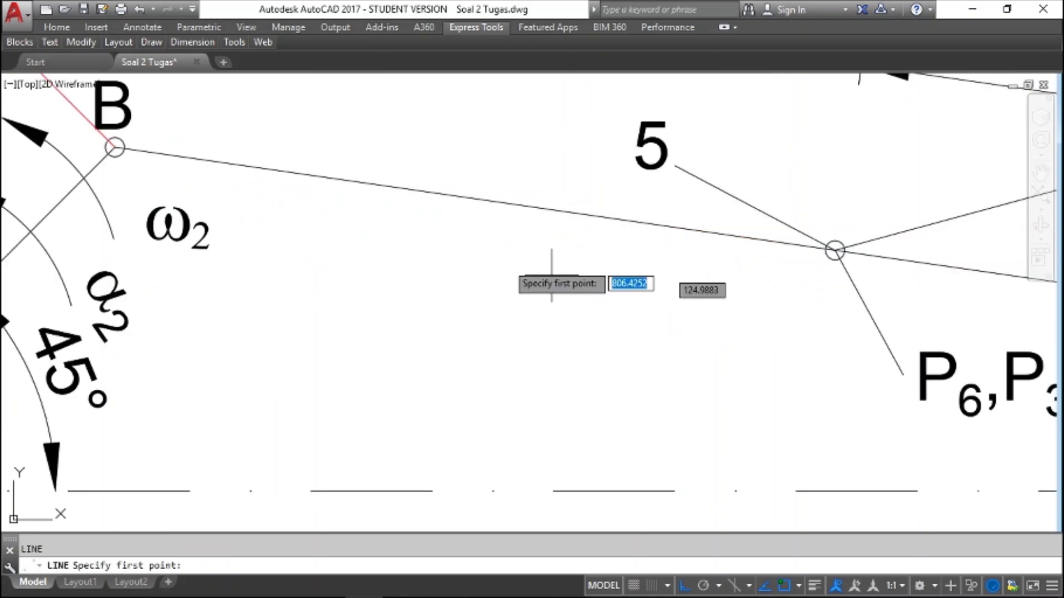
{"action": "left_click", "coordinate": [115, 147]}
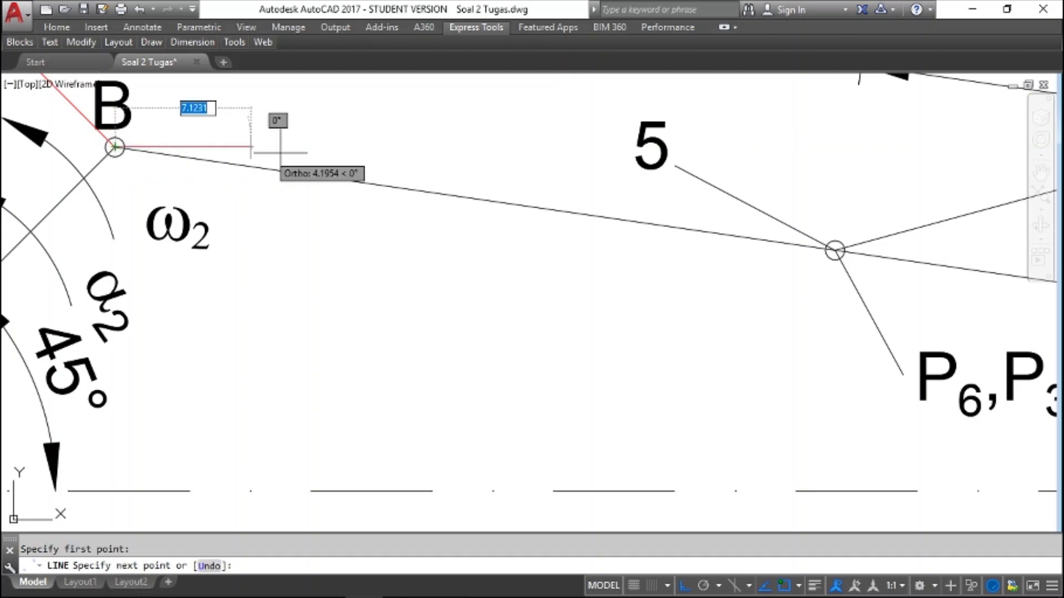
{"action": "left_click", "coordinate": [830, 250]}
{"action": "key", "text": "Escape"}
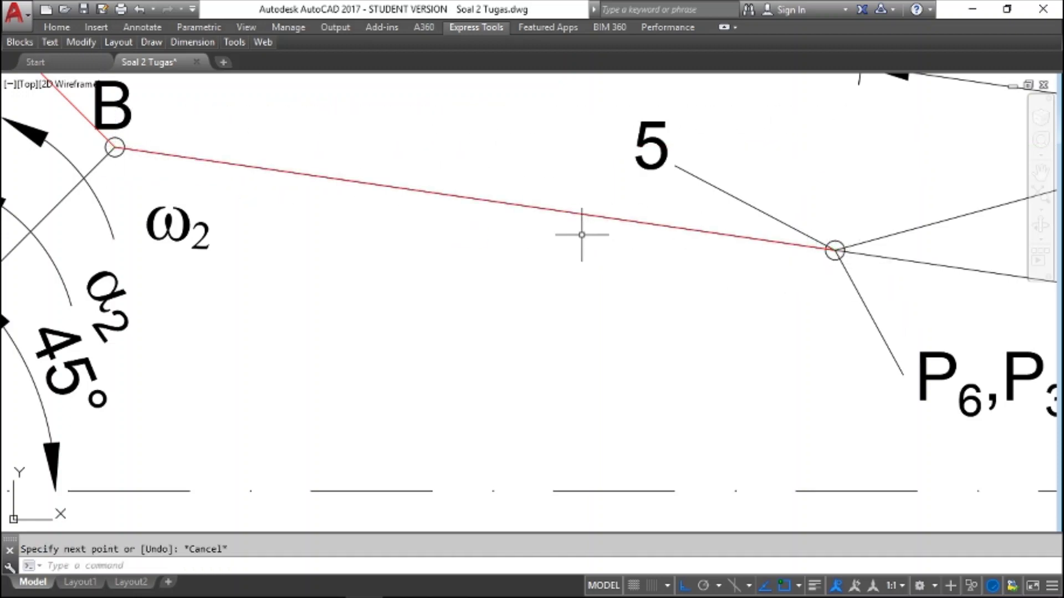
Try to rotate the red line lying on link 3 by 90° about joint B
{"action": "left_click", "coordinate": [560, 210]}
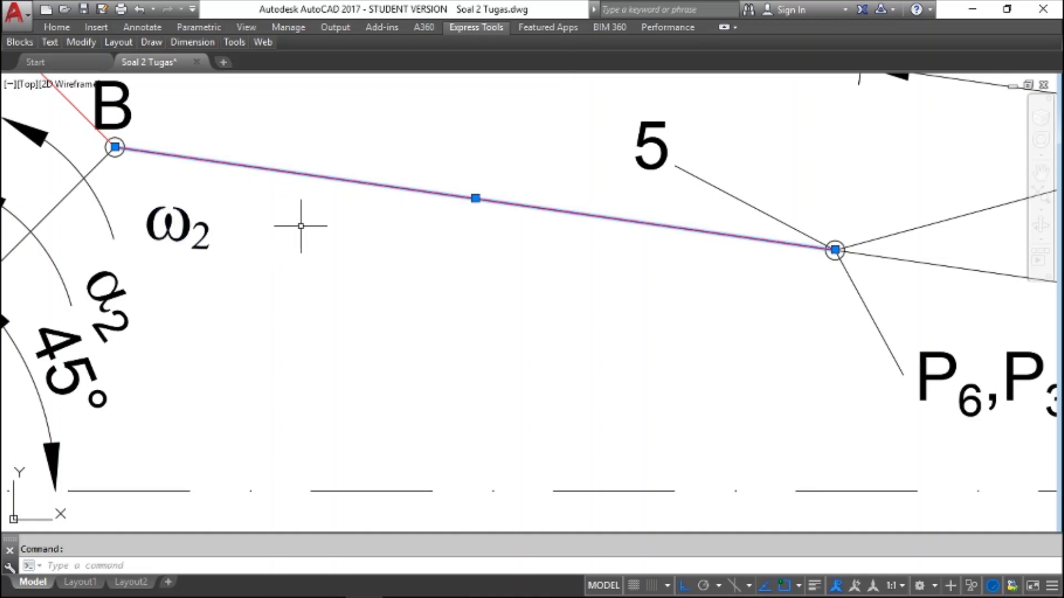
{"action": "type", "text": "ro"}
{"action": "key", "text": "Return"}
{"action": "left_click", "coordinate": [114, 147]}
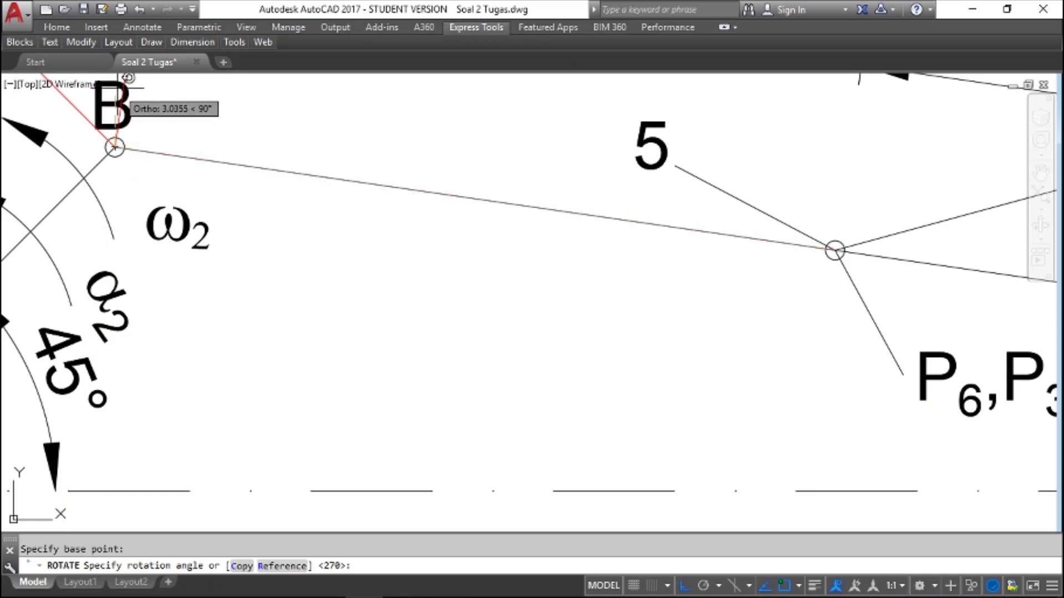
{"action": "scroll", "coordinate": [116, 105], "scroll_direction": "down", "scroll_amount": 5}
{"action": "scroll", "coordinate": [116, 105], "scroll_direction": "up", "scroll_amount": 5}
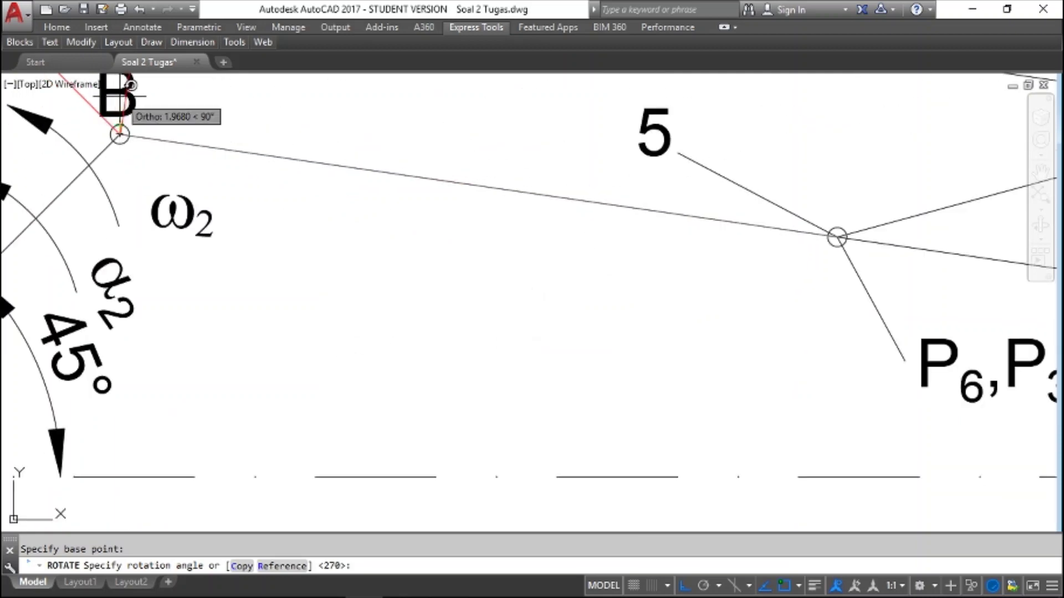
{"action": "left_click", "coordinate": [131, 86]}
{"action": "scroll", "coordinate": [150, 135], "scroll_direction": "down", "scroll_amount": 4}
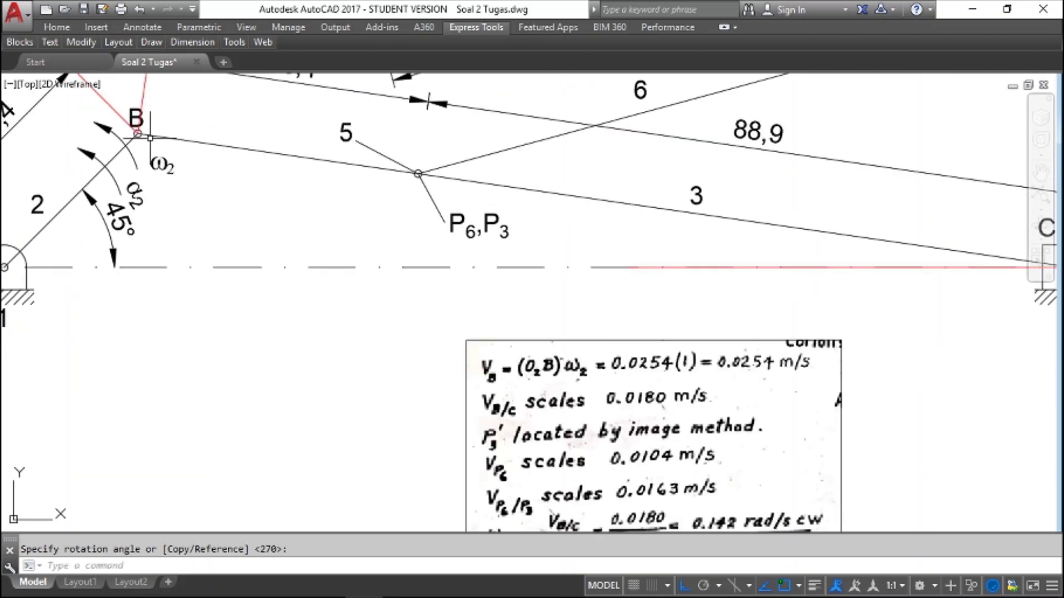
{"action": "scroll", "coordinate": [150, 137], "scroll_direction": "down", "scroll_amount": 3}
{"action": "right_click", "coordinate": [163, 154]}
{"action": "left_click", "coordinate": [232, 185]}
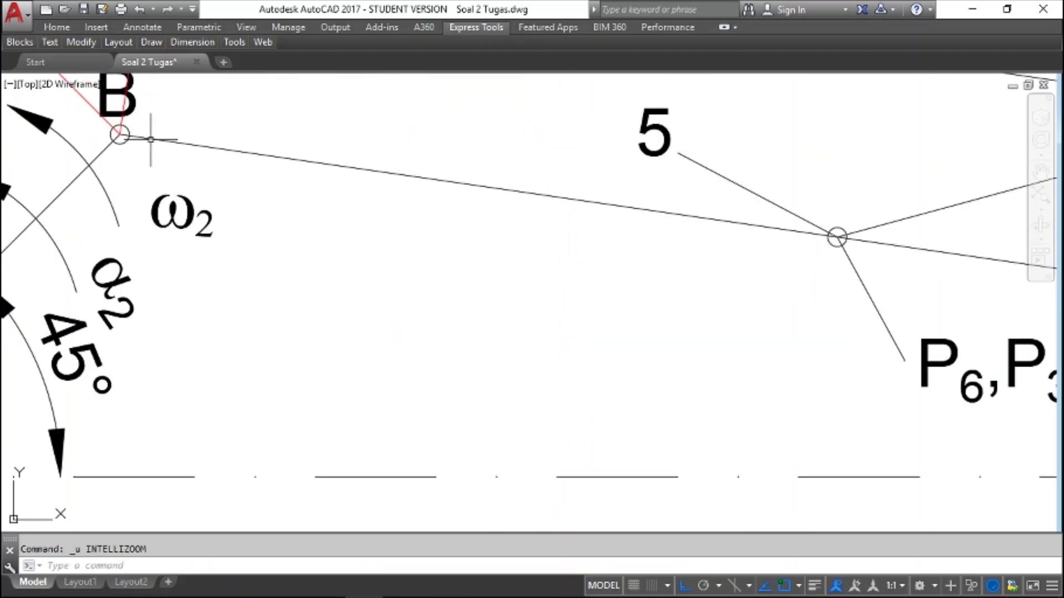
{"action": "key", "text": "ctrl+z"}
Rotate the red line between B and P6,P3 by 90° about joint B, making it perpendicular to link 3
{"action": "mouse_move", "coordinate": [213, 123]}
{"action": "middle_mouse_down"}
{"action": "mouse_move", "coordinate": [275, 175]}
{"action": "mouse_move", "coordinate": [300, 242]}
{"action": "middle_mouse_up"}
{"action": "type", "text": "R"}
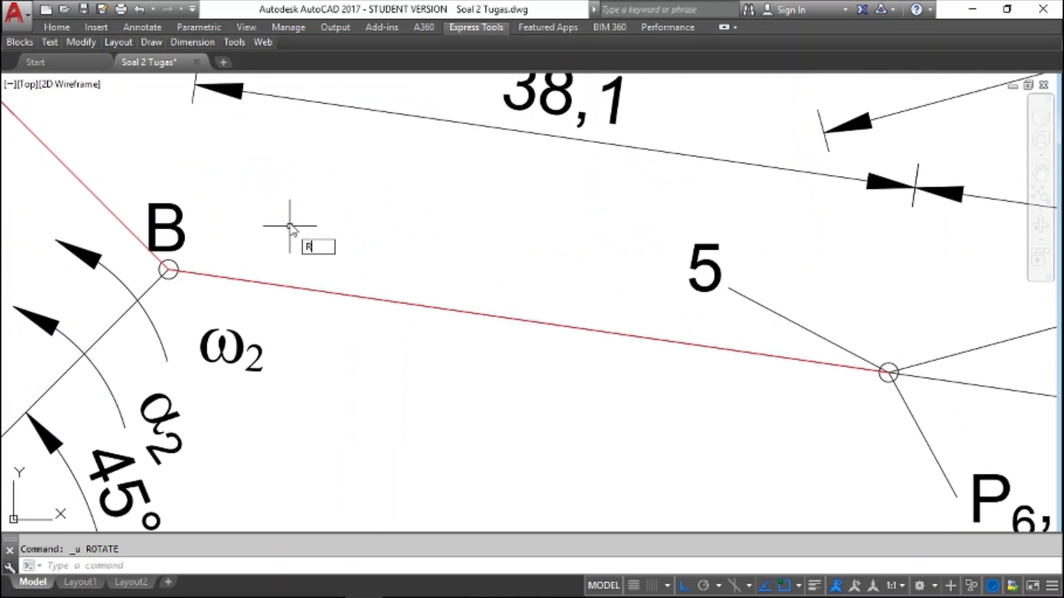
{"action": "type", "text": "O"}
{"action": "key", "text": "Return"}
{"action": "left_click", "coordinate": [236, 272]}
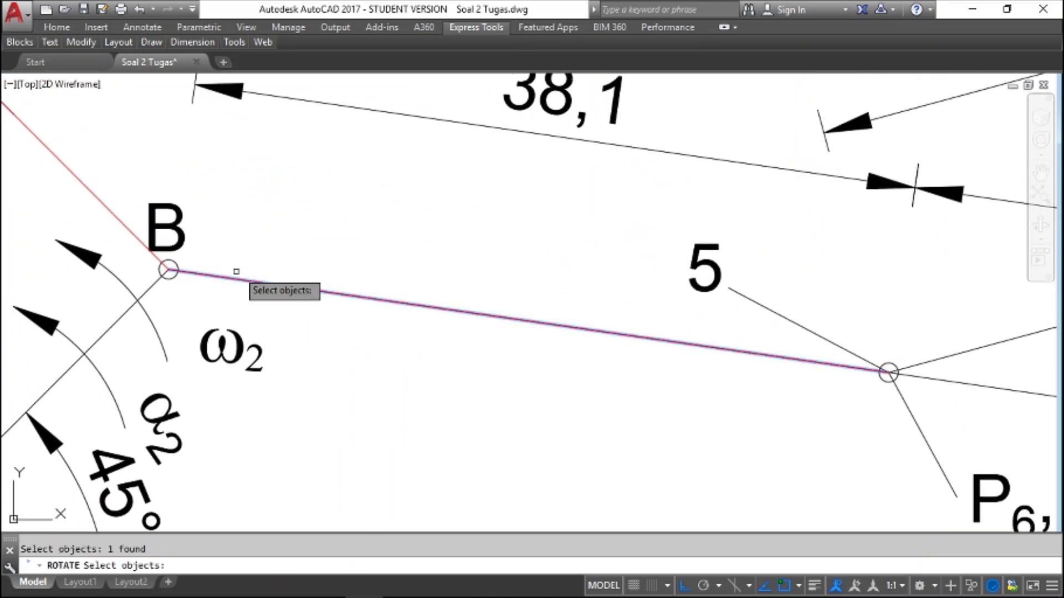
{"action": "key", "text": "Return"}
{"action": "left_click", "coordinate": [168, 270]}
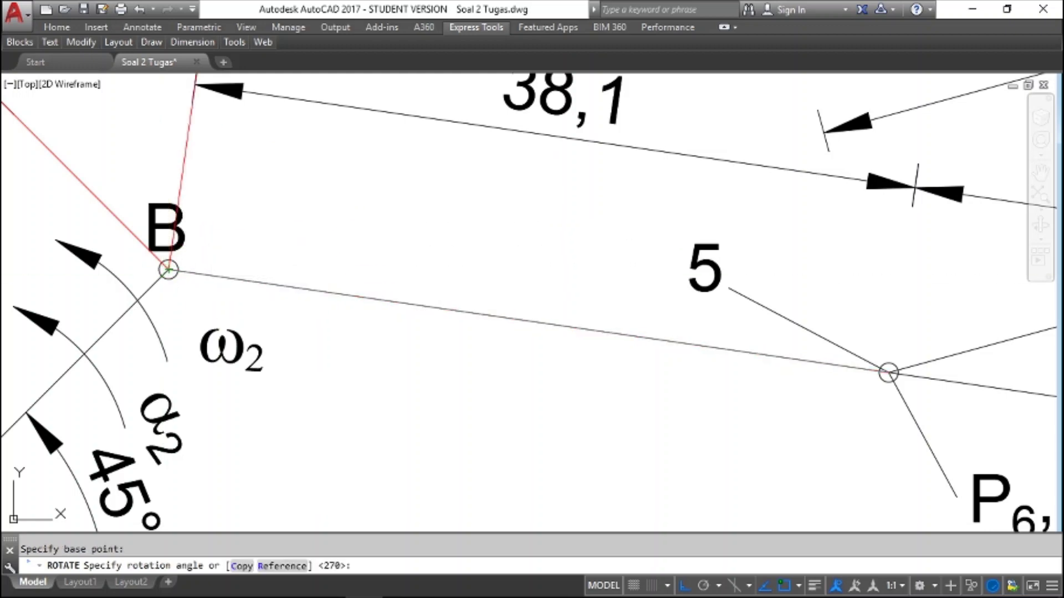
{"action": "key", "text": "Escape"}
{"action": "scroll", "coordinate": [304, 201], "scroll_direction": "down", "scroll_amount": 6}
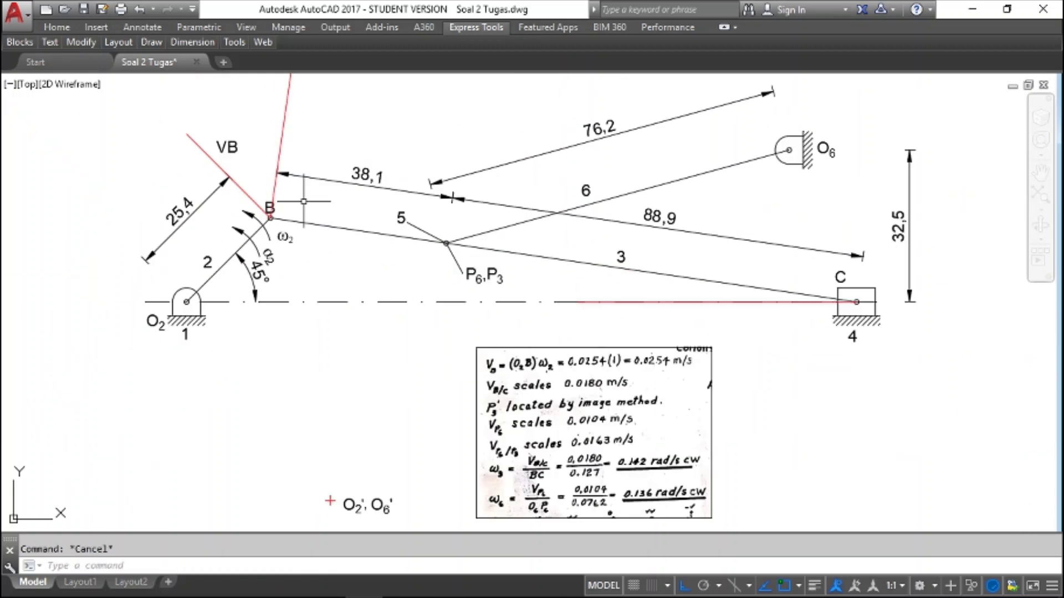
{"action": "scroll", "coordinate": [294, 191], "scroll_direction": "up", "scroll_amount": 5}
{"action": "scroll", "coordinate": [277, 198], "scroll_direction": "down", "scroll_amount": 5}
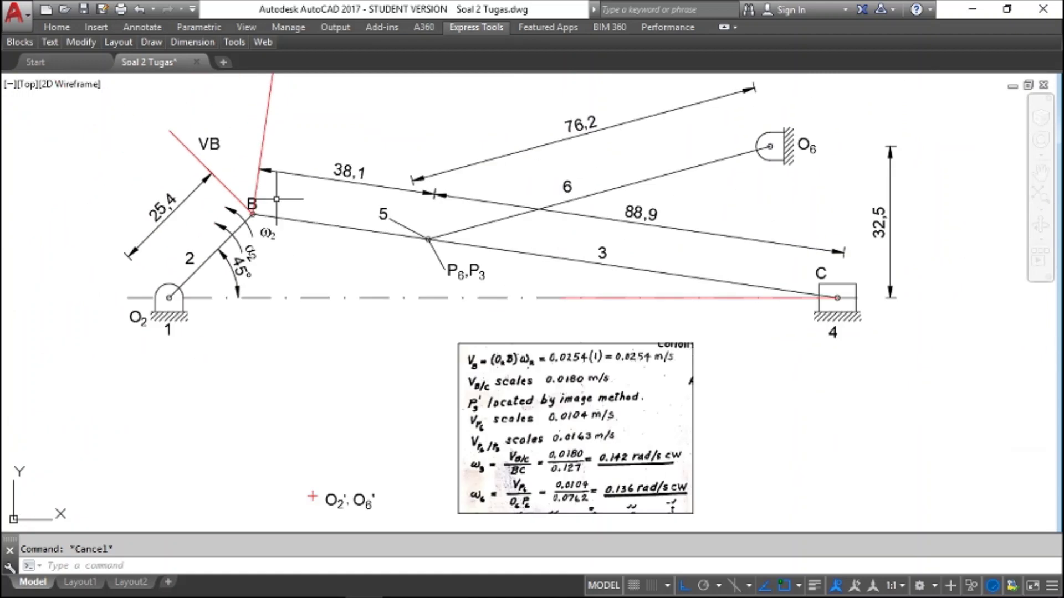
Copy the VB label beside the red line perpendicular to link 3 and below the horizontal red line at C
{"action": "left_click", "coordinate": [219, 143]}
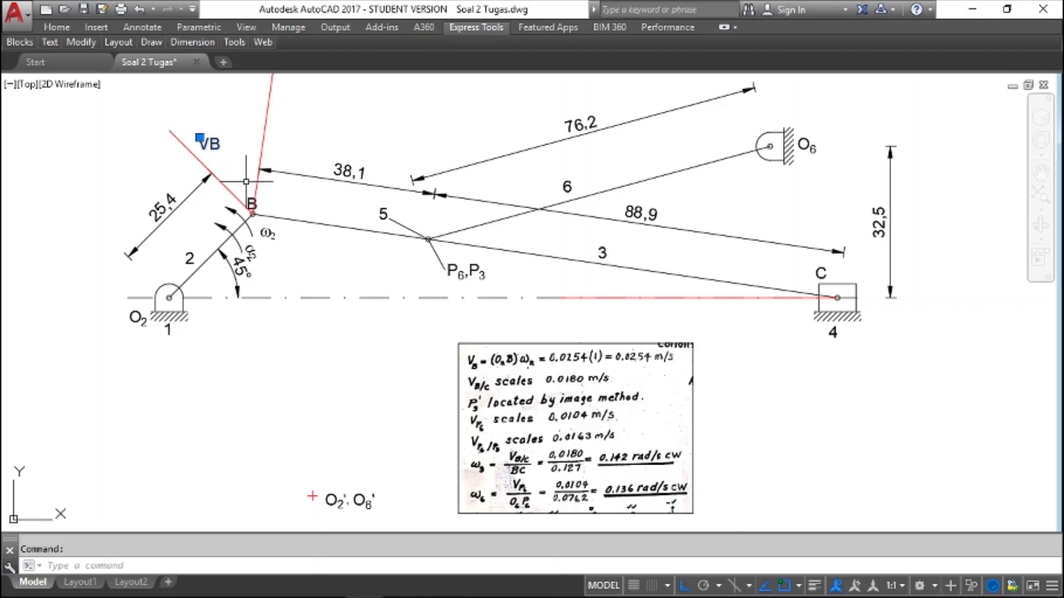
{"action": "type", "text": "co"}
{"action": "key", "text": "Return"}
{"action": "left_click", "coordinate": [210, 145]}
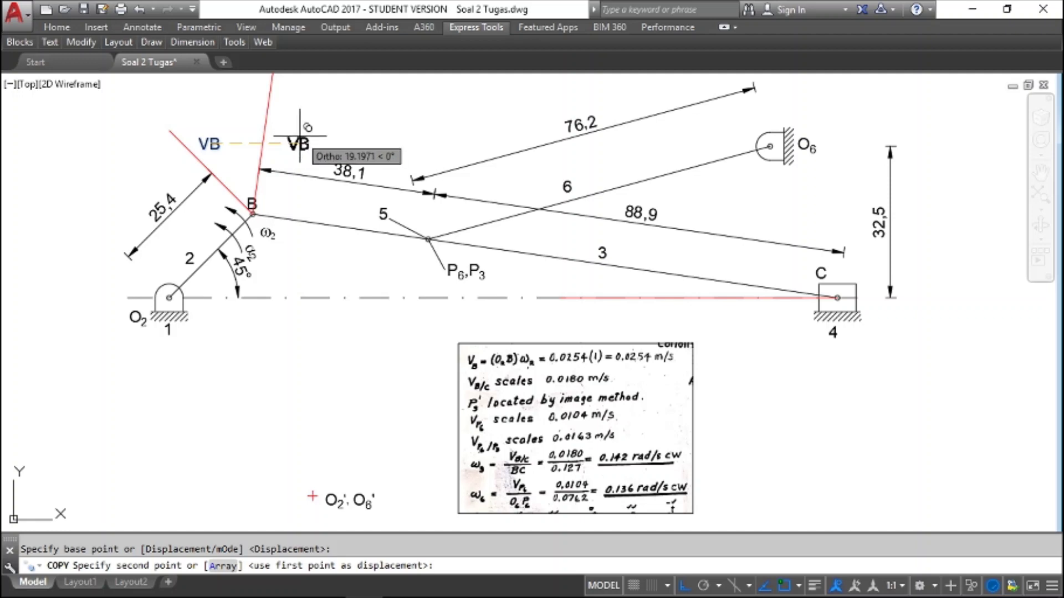
{"action": "key", "text": "F8"}
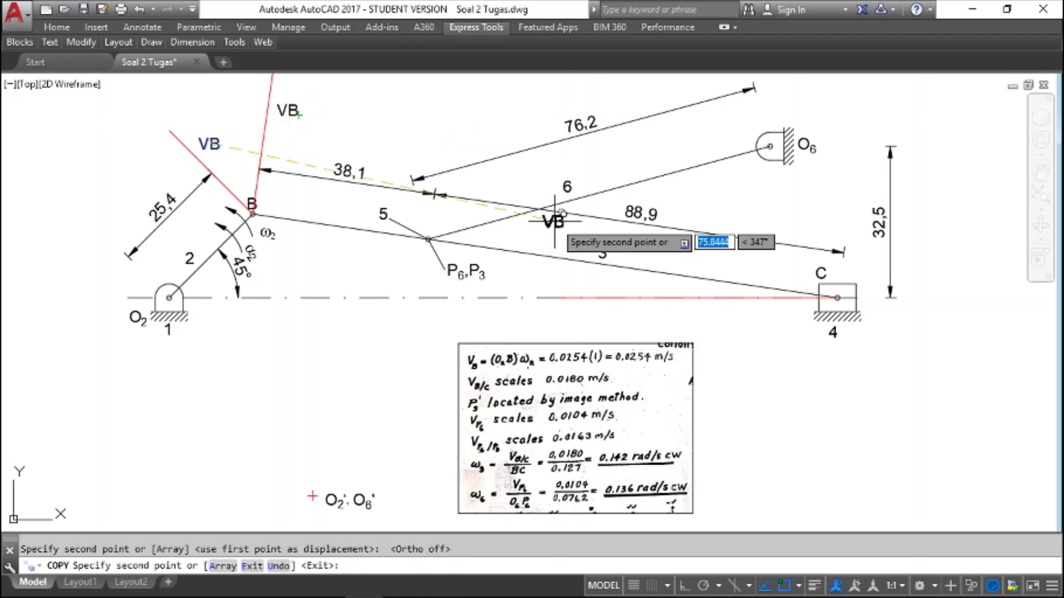
{"action": "left_click", "coordinate": [666, 314]}
{"action": "key", "text": "Escape"}
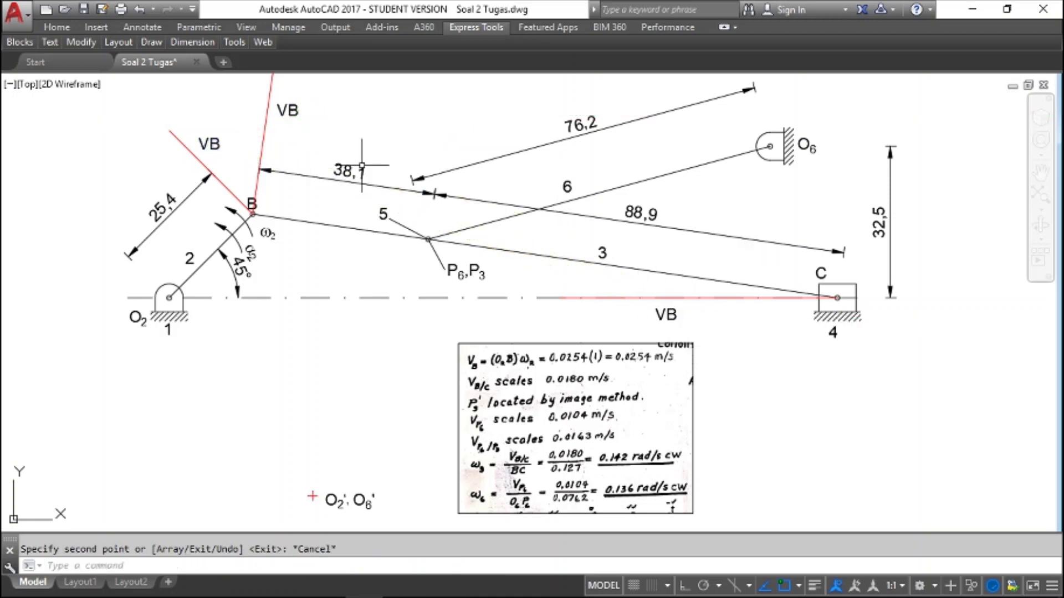
Change the label beside the red line perpendicular to link 3 to VB/C and the one below the horizontal line to VC
{"action": "double_click", "coordinate": [289, 111]}
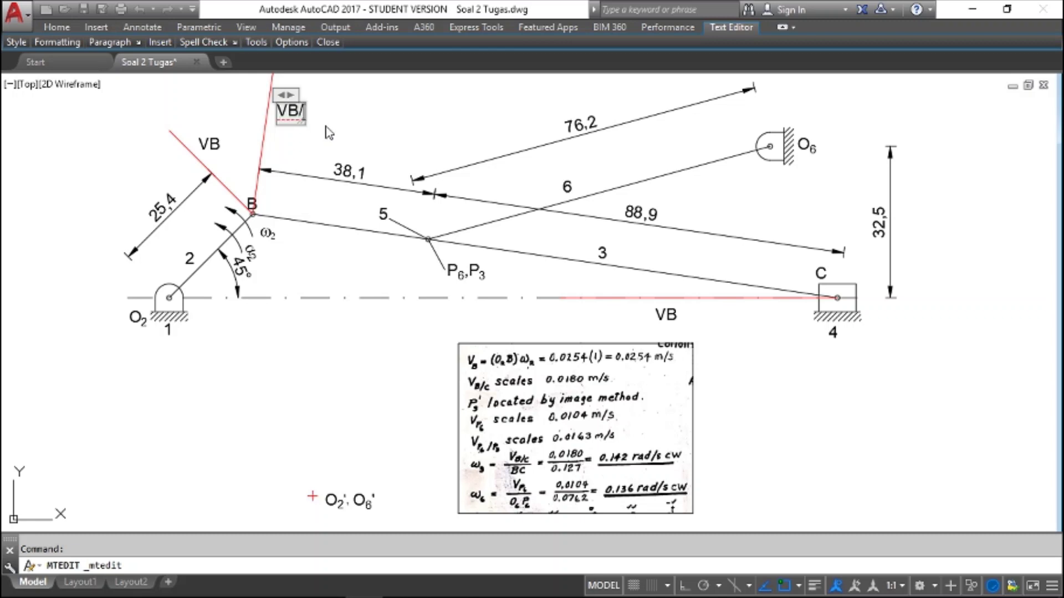
{"action": "left_click", "coordinate": [617, 300]}
{"action": "double_click", "coordinate": [668, 316]}
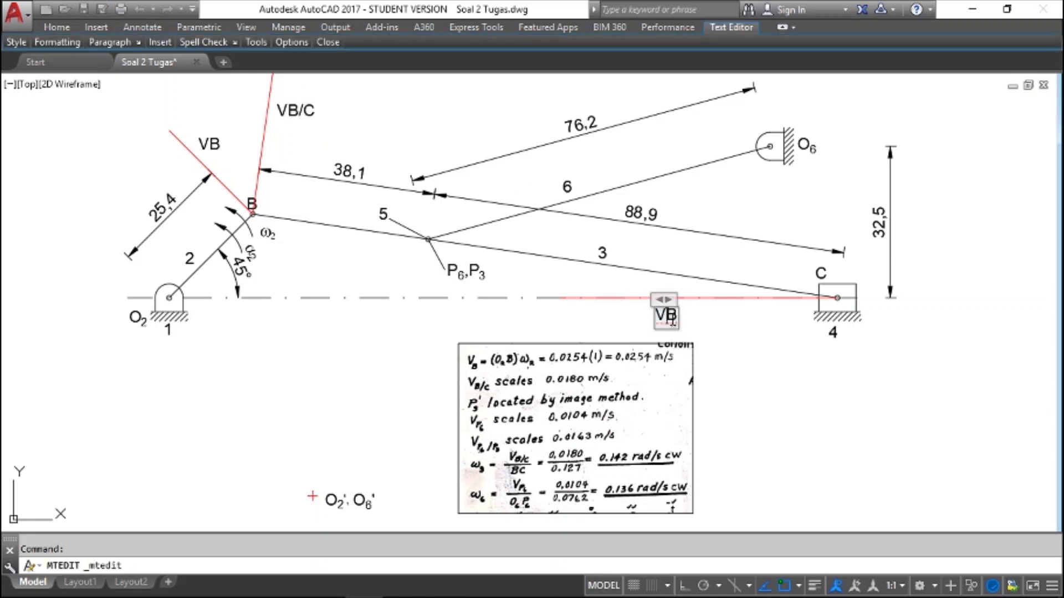
{"action": "left_click", "coordinate": [585, 174]}
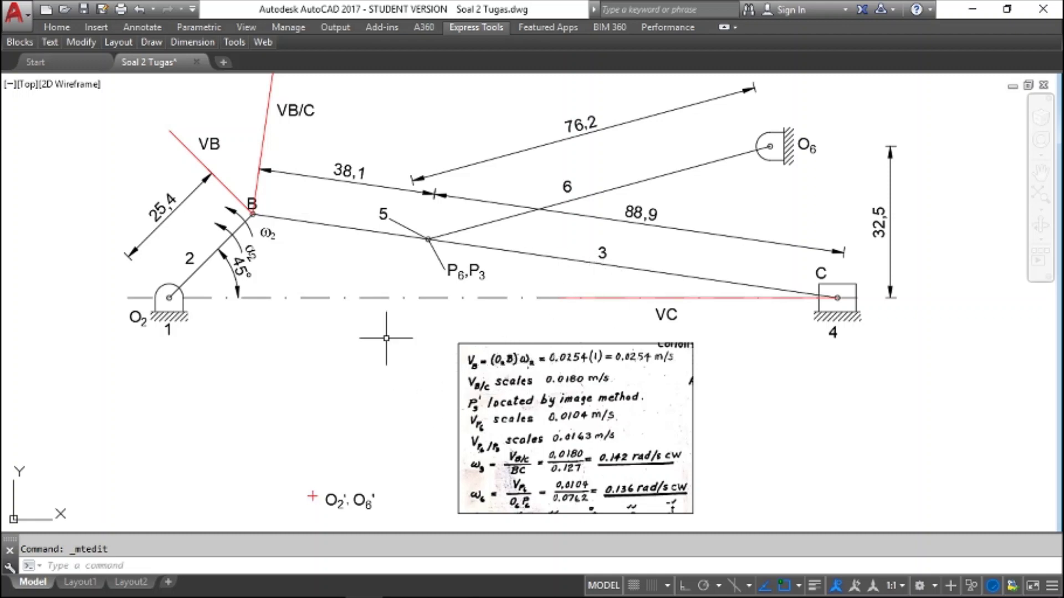
Change the label of the velocity line perpendicular to link 2 to "VB=25,4 mm"
{"action": "double_click", "coordinate": [216, 145]}
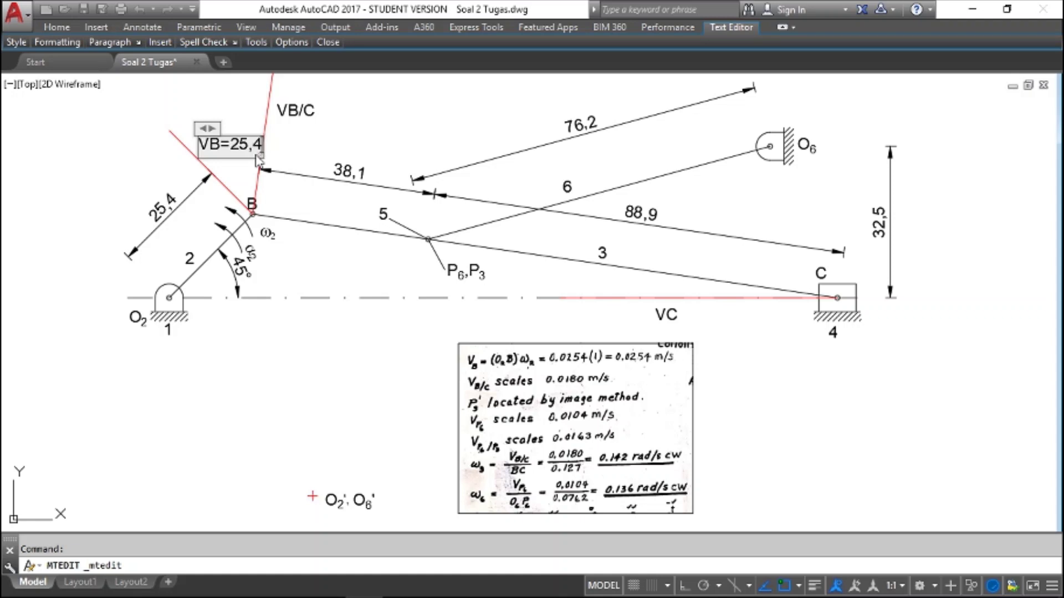
{"action": "type", "text": "MM"}
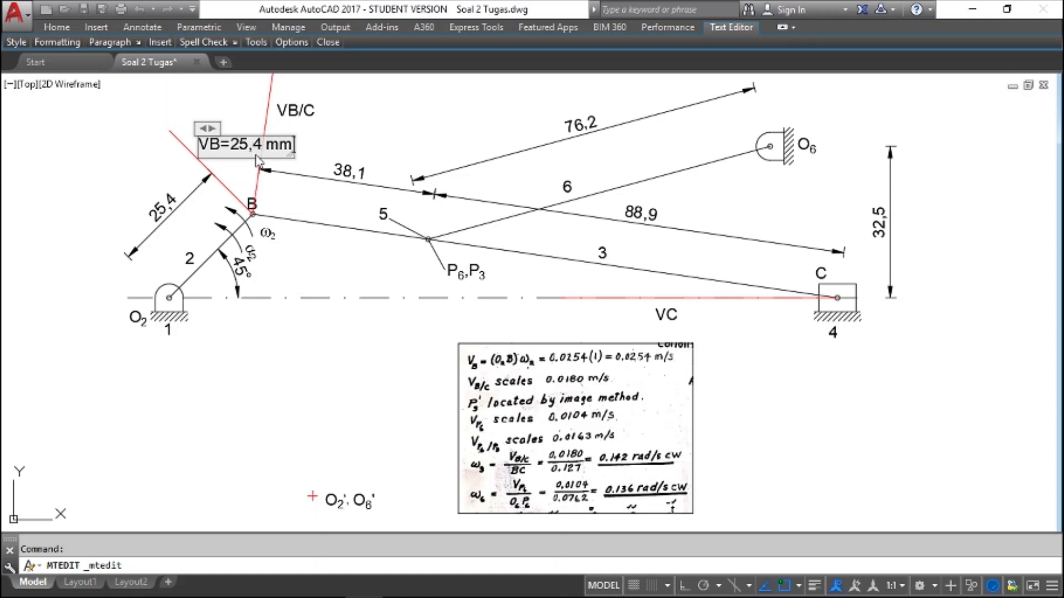
{"action": "left_click", "coordinate": [316, 144]}
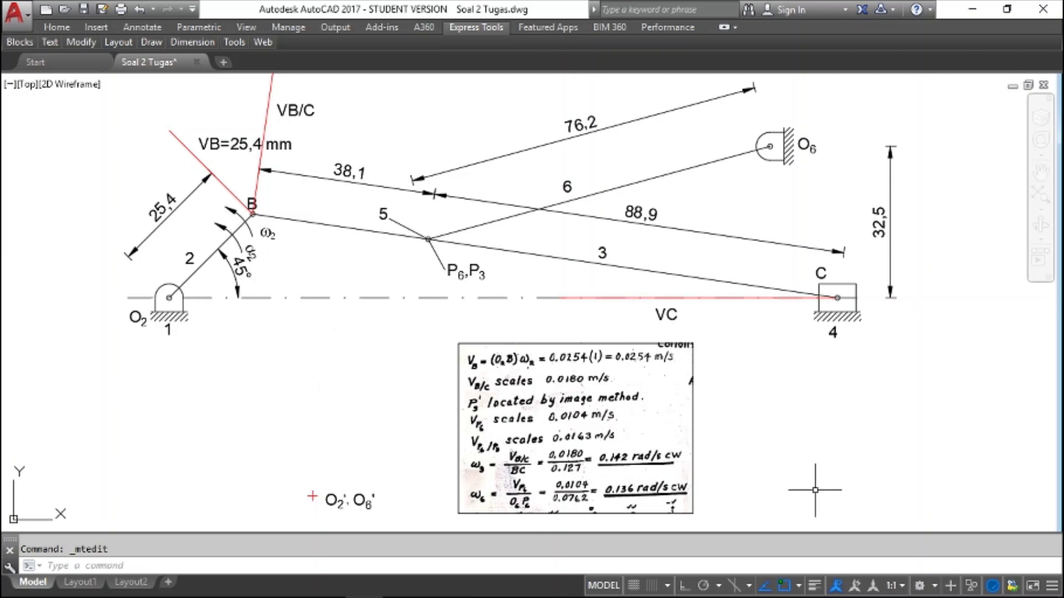
{"action": "mouse_move", "coordinate": [827, 596]}
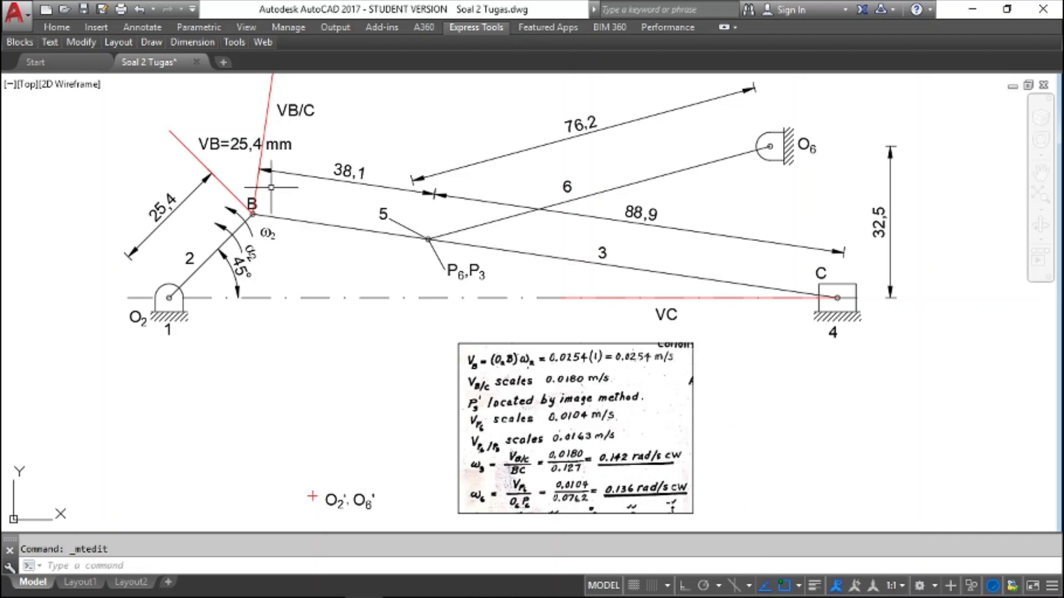
Copy the red VB line from joint B so that its lower end lies on the O2', O6' pole point
{"action": "left_click", "coordinate": [231, 192]}
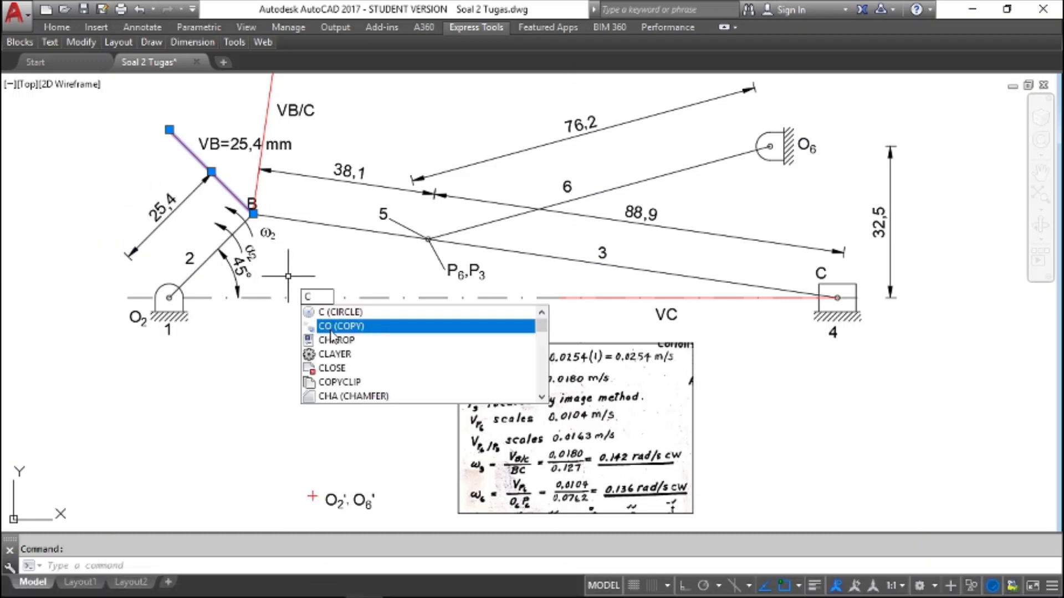
{"action": "left_click", "coordinate": [332, 333]}
{"action": "scroll", "coordinate": [246, 207], "scroll_direction": "up", "scroll_amount": 5}
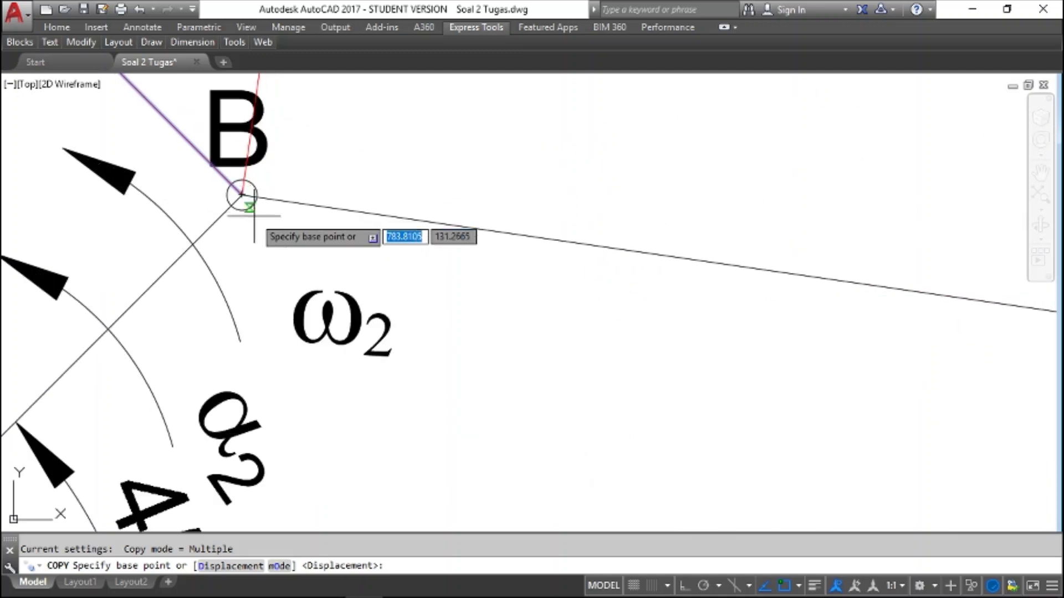
{"action": "left_click", "coordinate": [247, 195]}
{"action": "scroll", "coordinate": [299, 238], "scroll_direction": "down", "scroll_amount": 5}
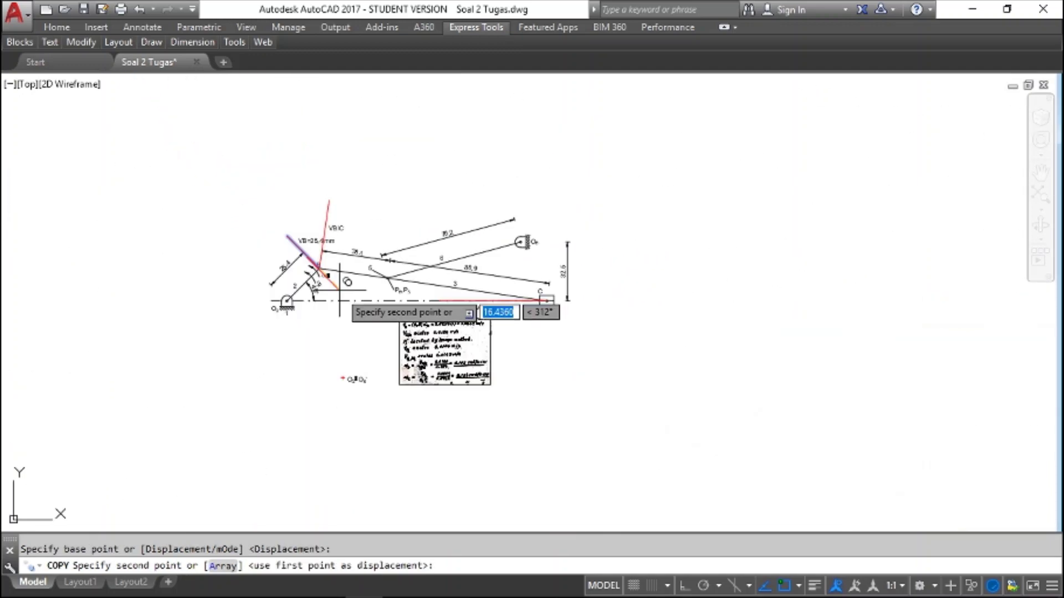
{"action": "scroll", "coordinate": [354, 354], "scroll_direction": "up", "scroll_amount": 4}
{"action": "scroll", "coordinate": [350, 481], "scroll_direction": "up", "scroll_amount": 4}
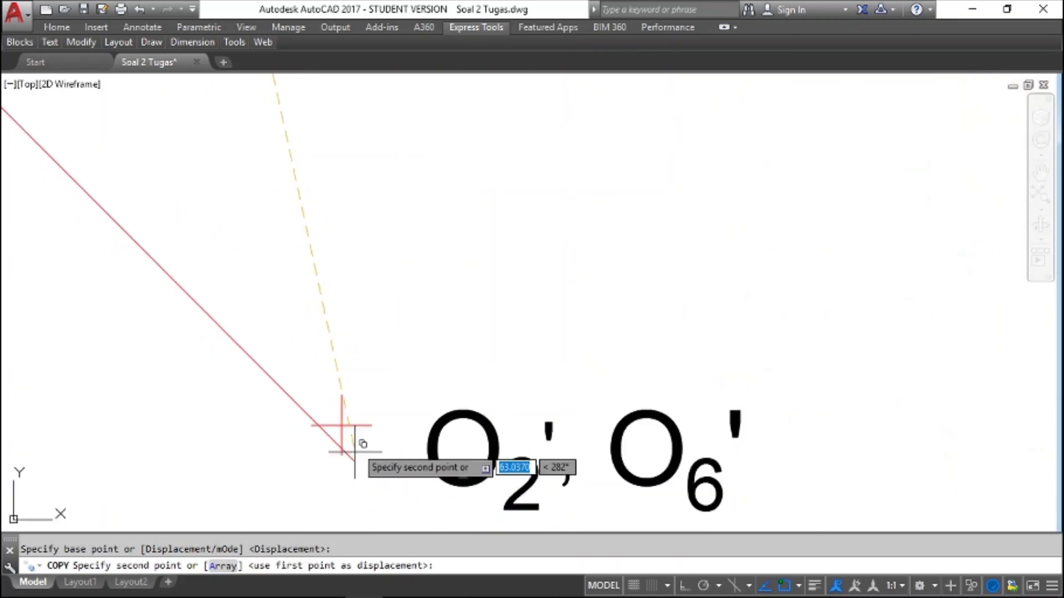
{"action": "left_click", "coordinate": [341, 425]}
{"action": "scroll", "coordinate": [400, 418], "scroll_direction": "down", "scroll_amount": 5}
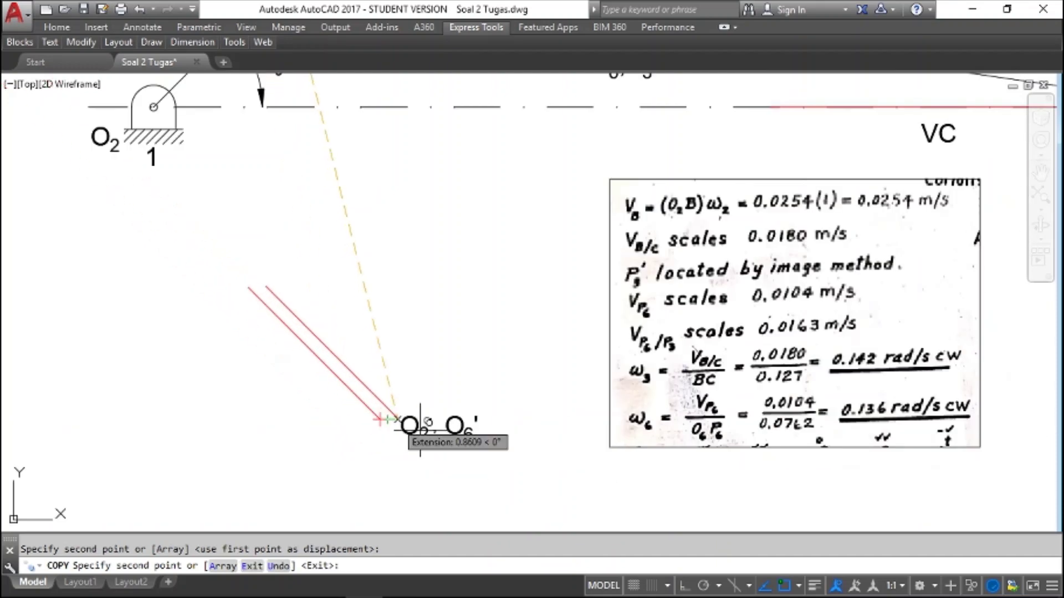
{"action": "key", "text": "Escape"}
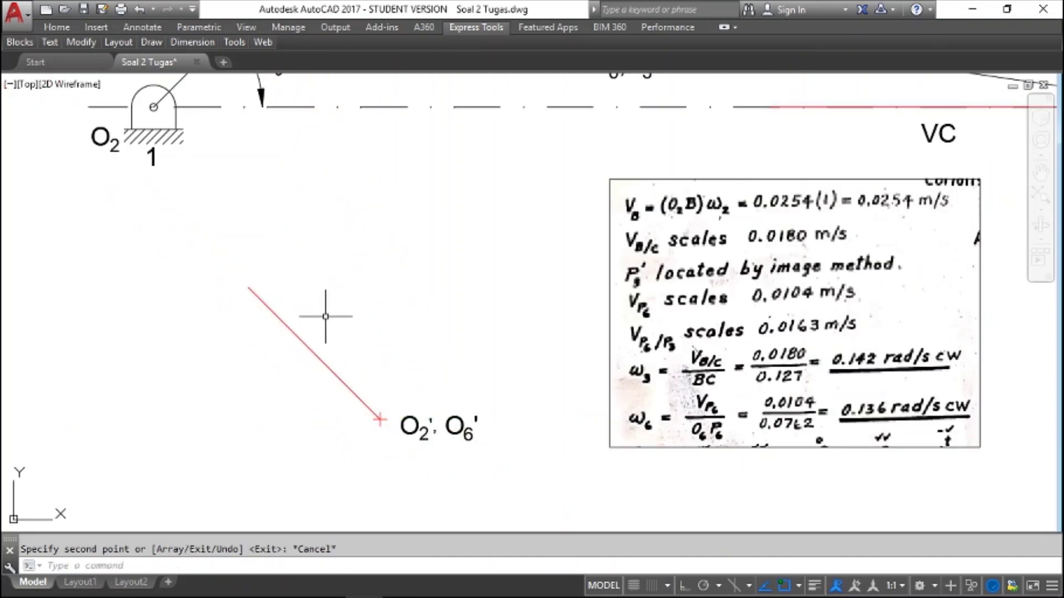
Copy the horizontal red VC line from the centre of joint C to the O2', O6' pole point
{"action": "scroll", "coordinate": [326, 318], "scroll_direction": "down", "scroll_amount": 2}
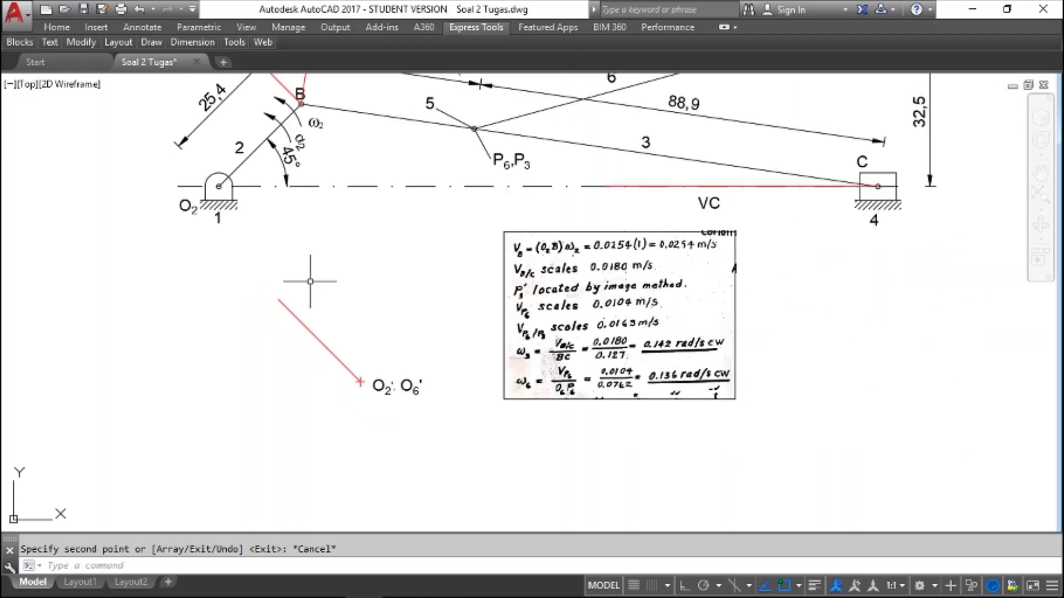
{"action": "scroll", "coordinate": [306, 282], "scroll_direction": "down", "scroll_amount": 2}
{"action": "scroll", "coordinate": [317, 291], "scroll_direction": "up", "scroll_amount": 2}
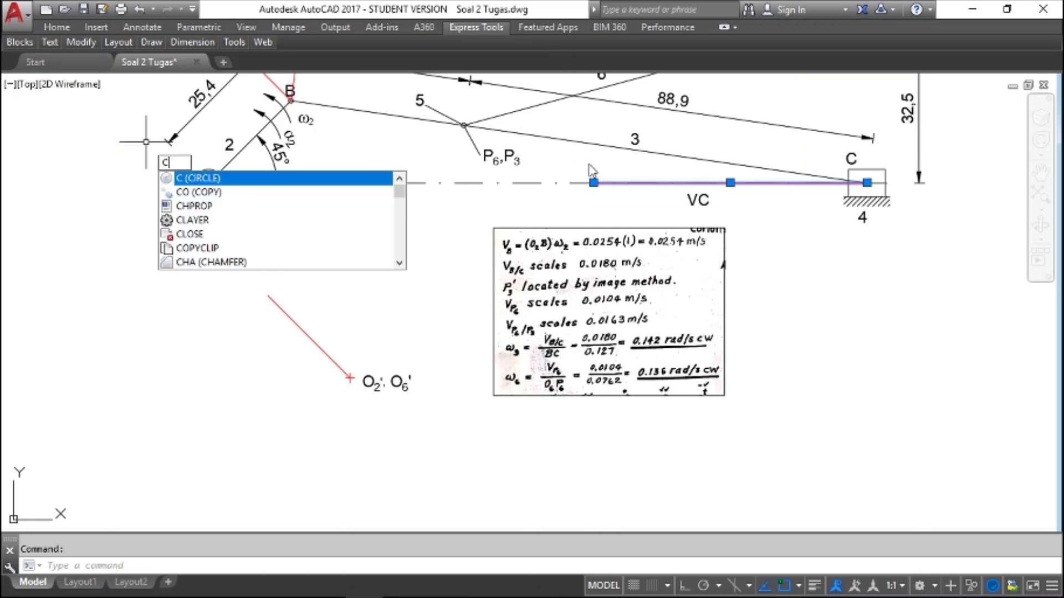
{"action": "type", "text": "o"}
{"action": "key", "text": "Return"}
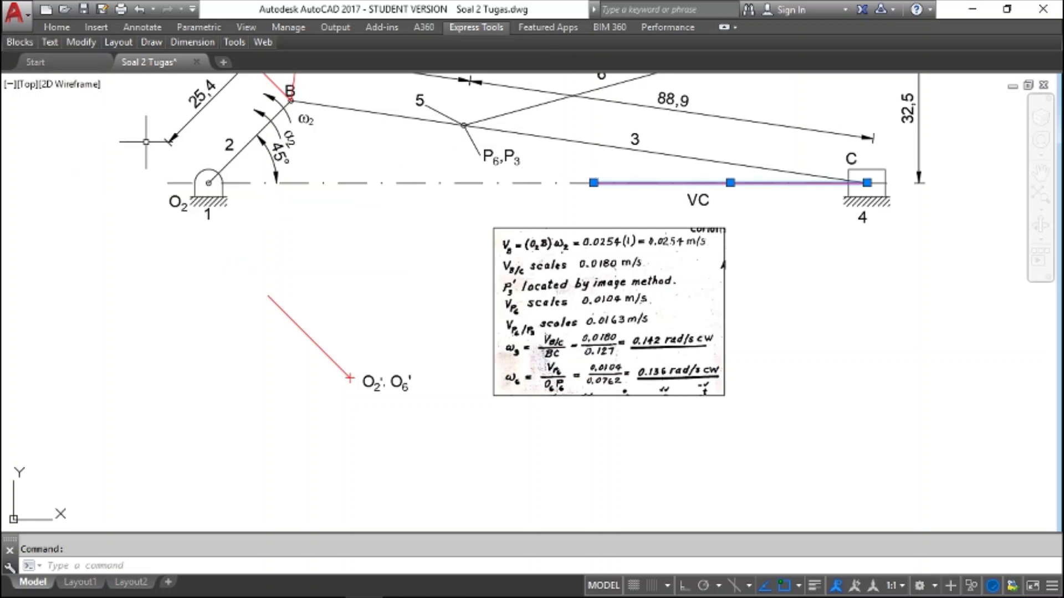
{"action": "scroll", "coordinate": [846, 189], "scroll_direction": "up", "scroll_amount": 8}
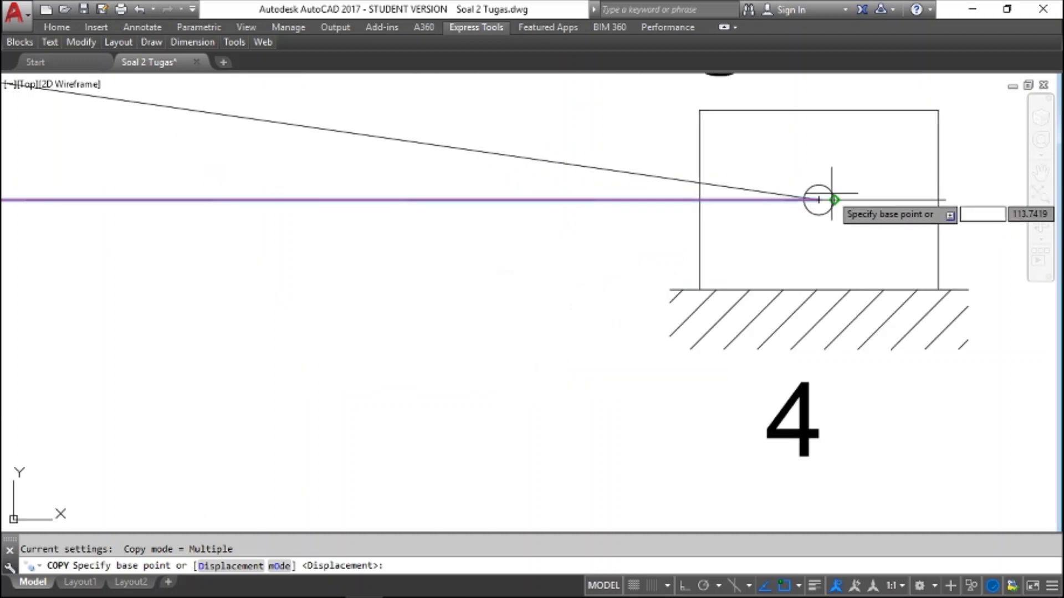
{"action": "left_click", "coordinate": [818, 199]}
{"action": "scroll", "coordinate": [822, 195], "scroll_direction": "down", "scroll_amount": 6}
{"action": "scroll", "coordinate": [332, 288], "scroll_direction": "down", "scroll_amount": 6}
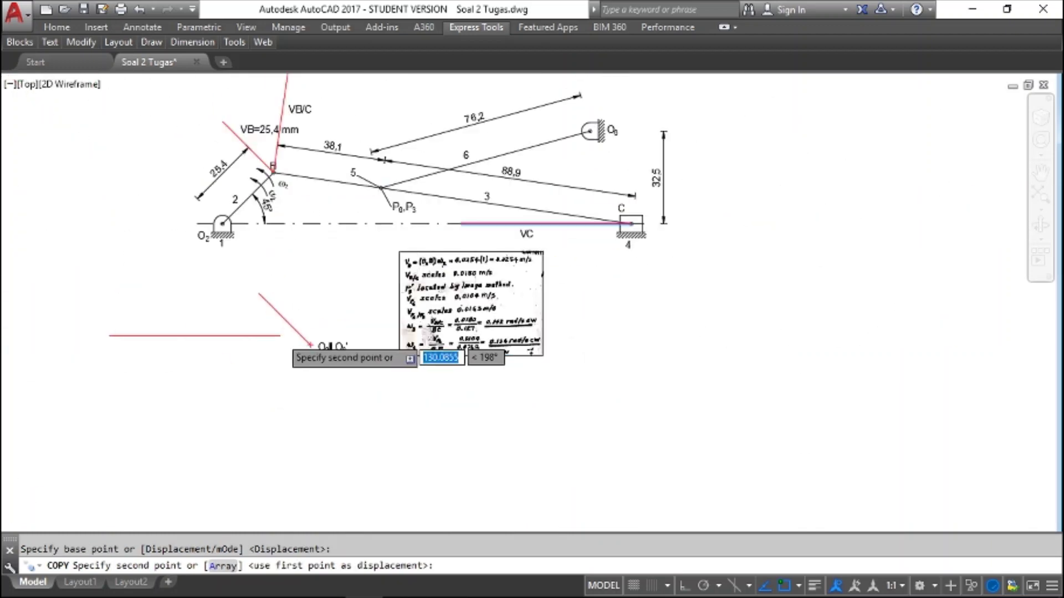
{"action": "scroll", "coordinate": [365, 349], "scroll_direction": "up", "scroll_amount": 8}
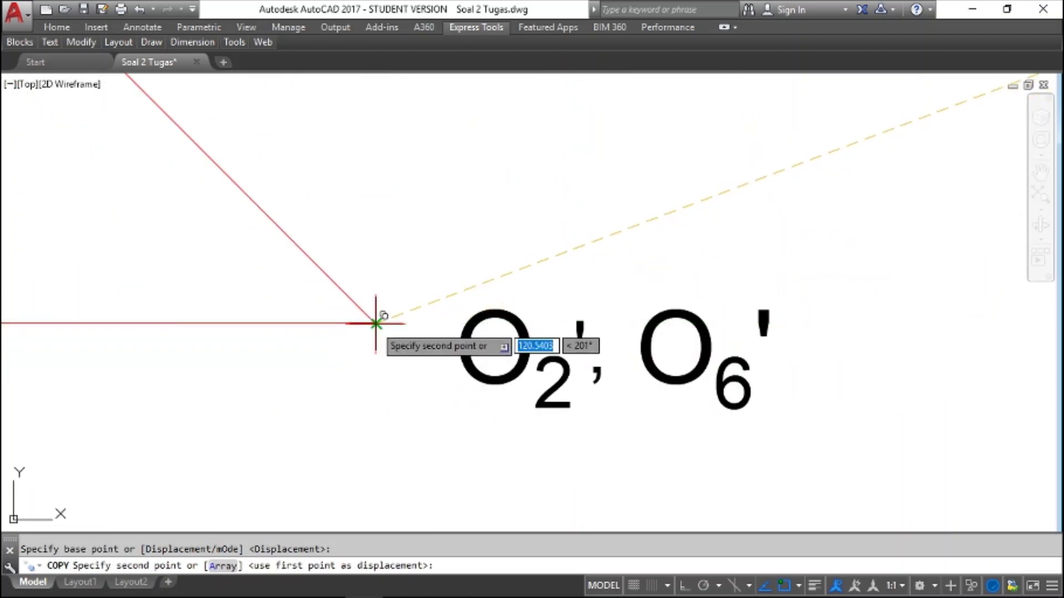
{"action": "left_click", "coordinate": [375, 324]}
{"action": "scroll", "coordinate": [380, 331], "scroll_direction": "down", "scroll_amount": 5}
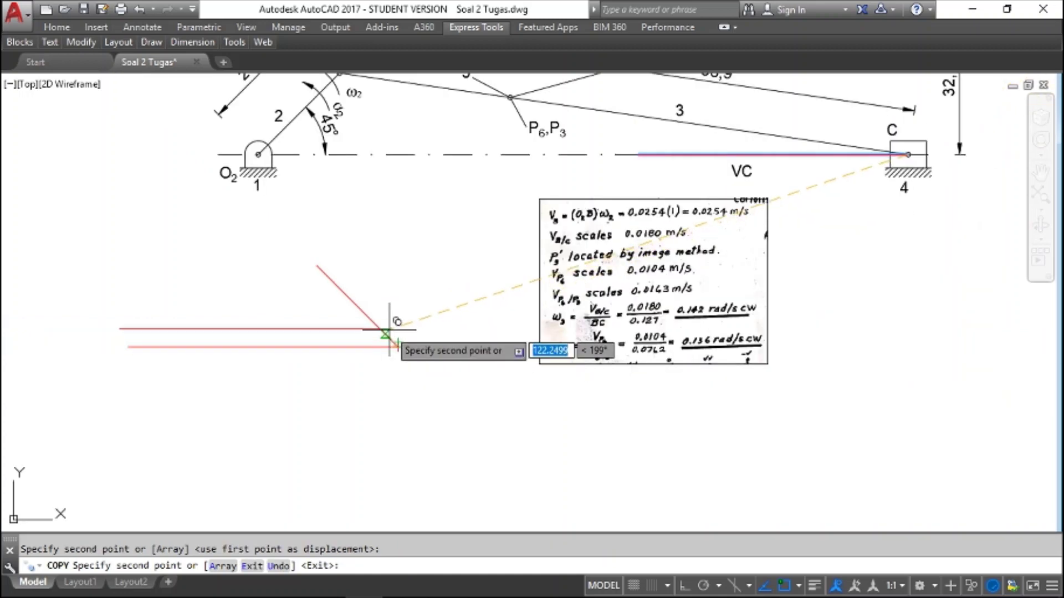
{"action": "key", "text": "Escape"}
Copy the red VB/C line by its upper end to the free end of the VB line in the velocity polygon
{"action": "scroll", "coordinate": [365, 332], "scroll_direction": "down", "scroll_amount": 5}
{"action": "scroll", "coordinate": [372, 326], "scroll_direction": "up", "scroll_amount": 3}
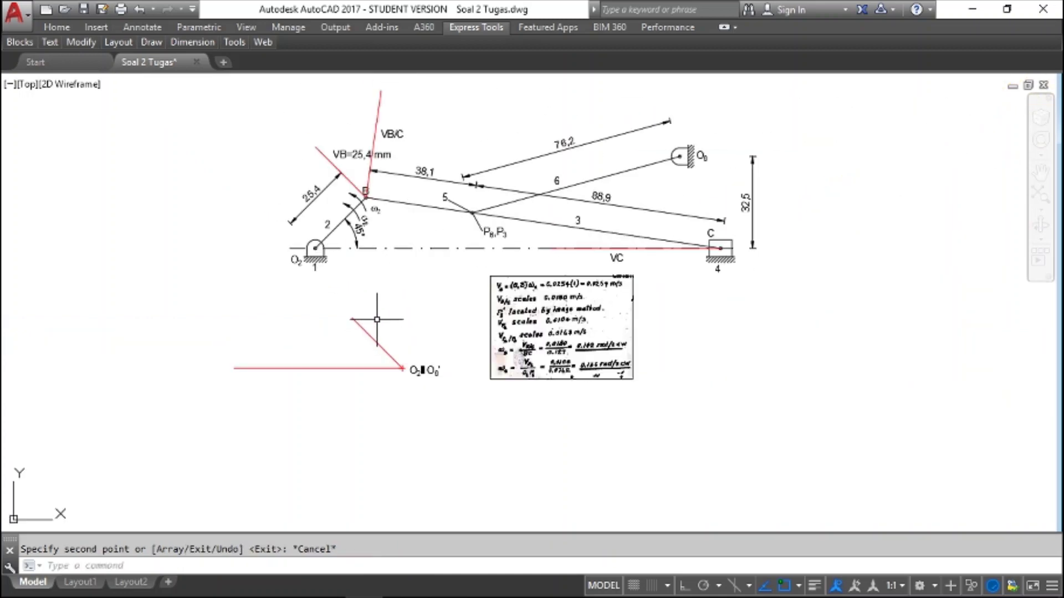
{"action": "left_click", "coordinate": [379, 114]}
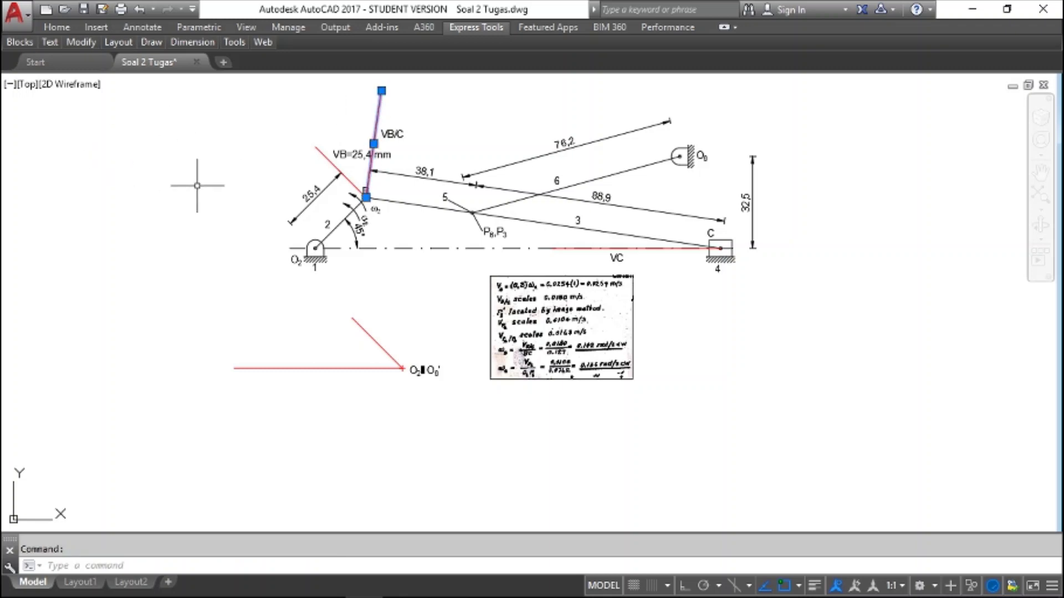
{"action": "type", "text": "co"}
{"action": "key", "text": "Return"}
{"action": "left_click", "coordinate": [382, 91]}
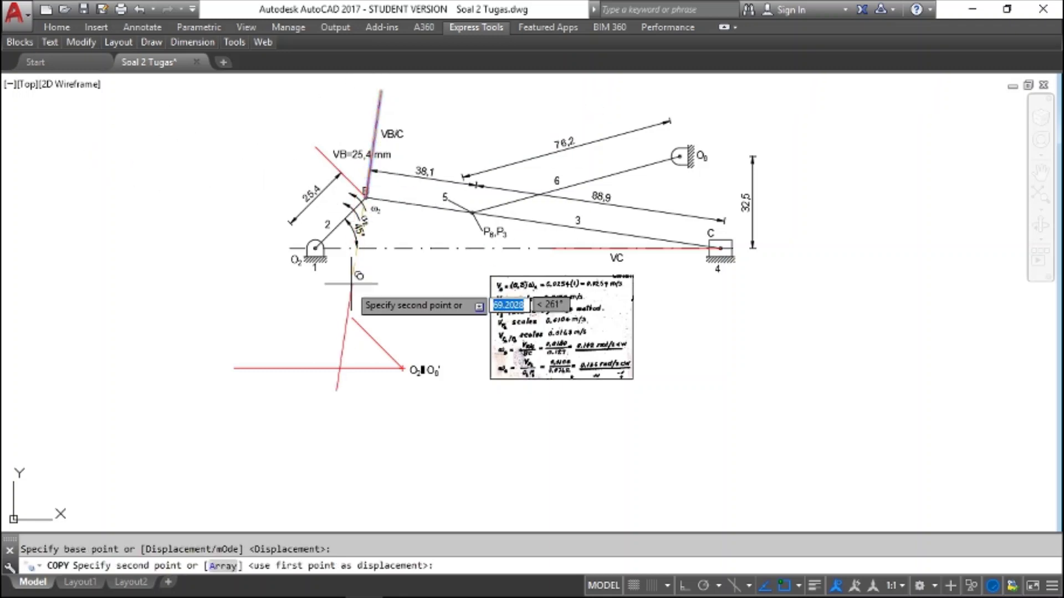
{"action": "left_click", "coordinate": [352, 317]}
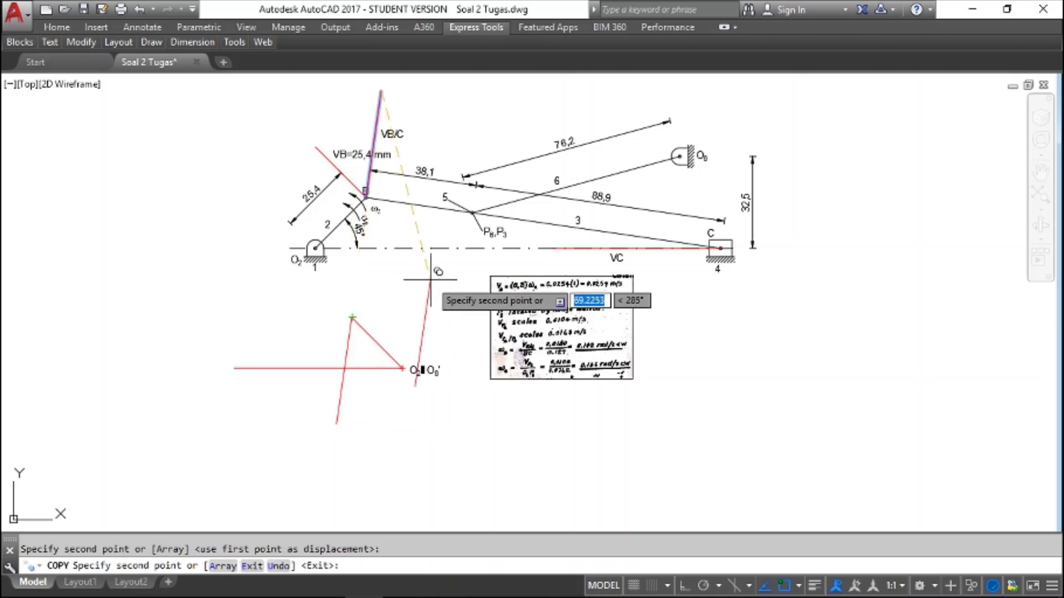
{"action": "key", "text": "Escape"}
Trim the part of the copied VB/C line that extends below the horizontal VC line
{"action": "scroll", "coordinate": [361, 369], "scroll_direction": "up", "scroll_amount": 2}
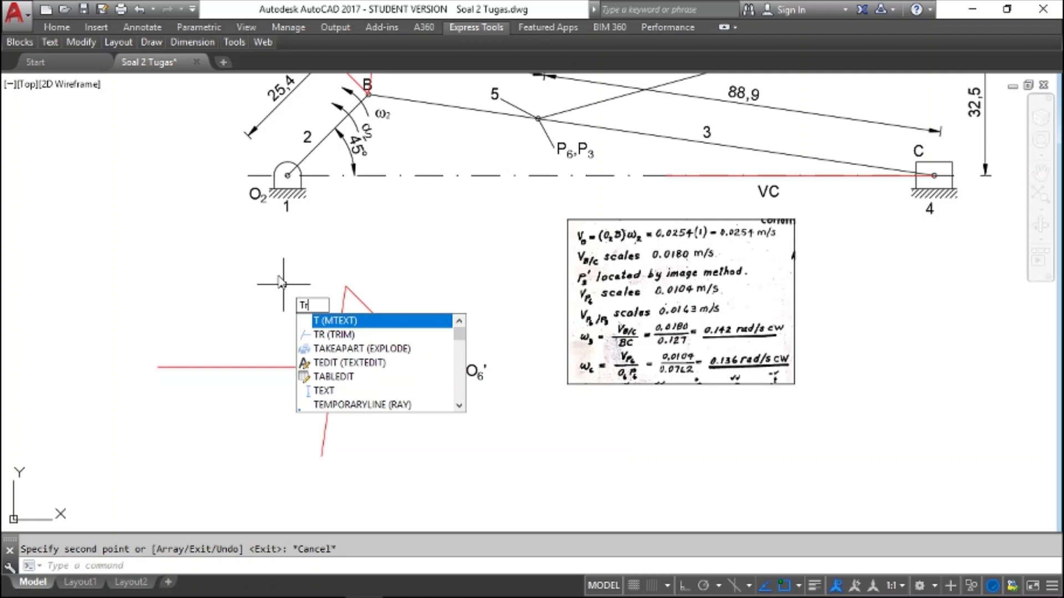
{"action": "key", "text": "Return"}
{"action": "left_click", "coordinate": [331, 370]}
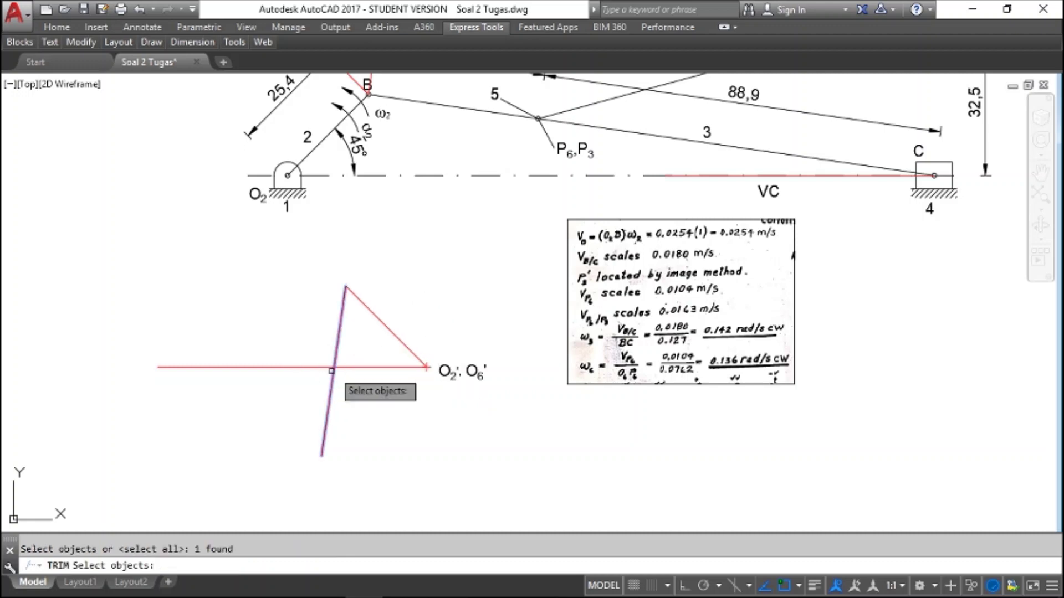
{"action": "left_click", "coordinate": [332, 366]}
{"action": "key", "text": "Return"}
{"action": "left_click", "coordinate": [332, 376]}
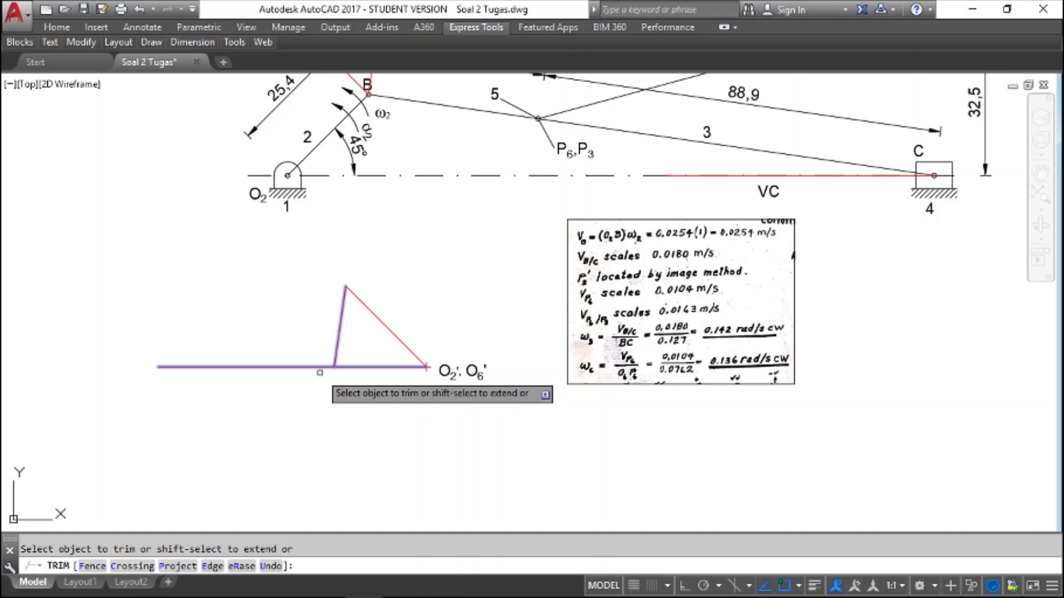
Trim the part of the horizontal VC line beyond the VB/C line, closing the velocity triangle
{"action": "left_click", "coordinate": [319, 373]}
{"action": "left_click", "coordinate": [314, 371]}
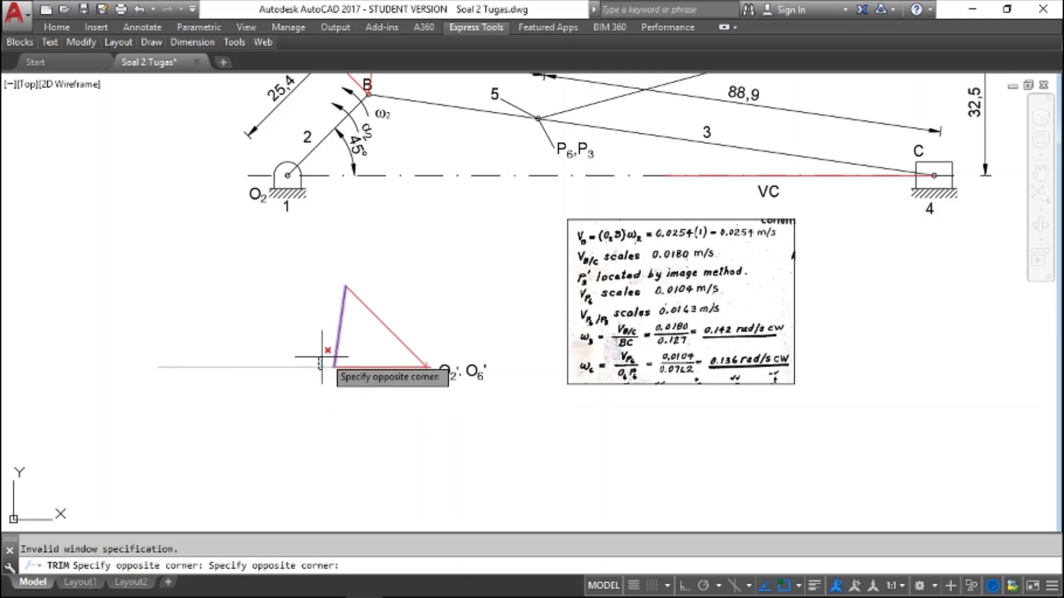
{"action": "key", "text": "Escape"}
{"action": "key", "text": "Escape"}
{"action": "key", "text": "Return"}
{"action": "key", "text": "Return"}
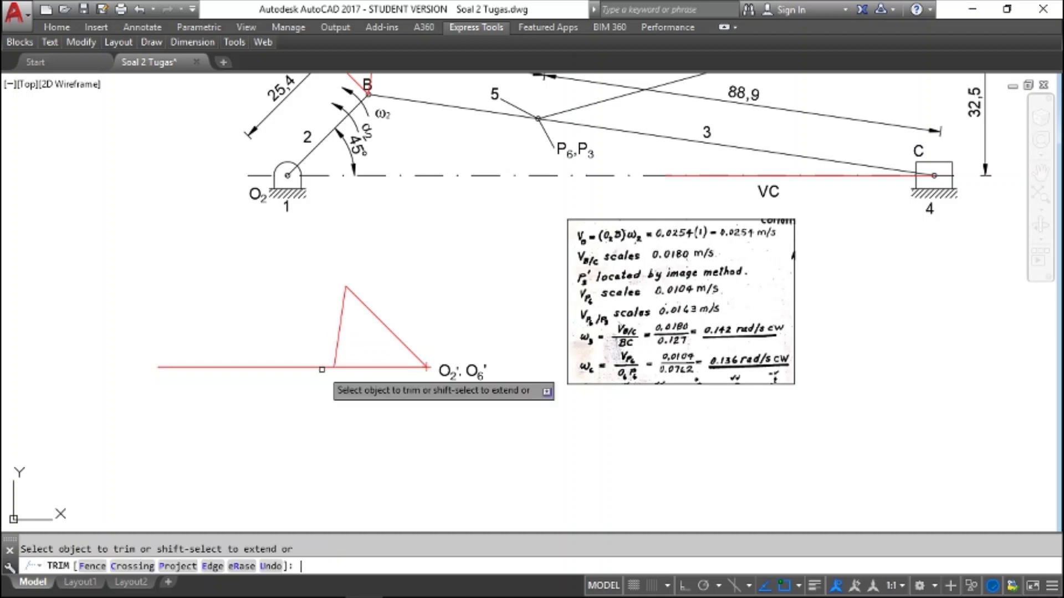
{"action": "left_click", "coordinate": [322, 369]}
{"action": "key", "text": "Escape"}
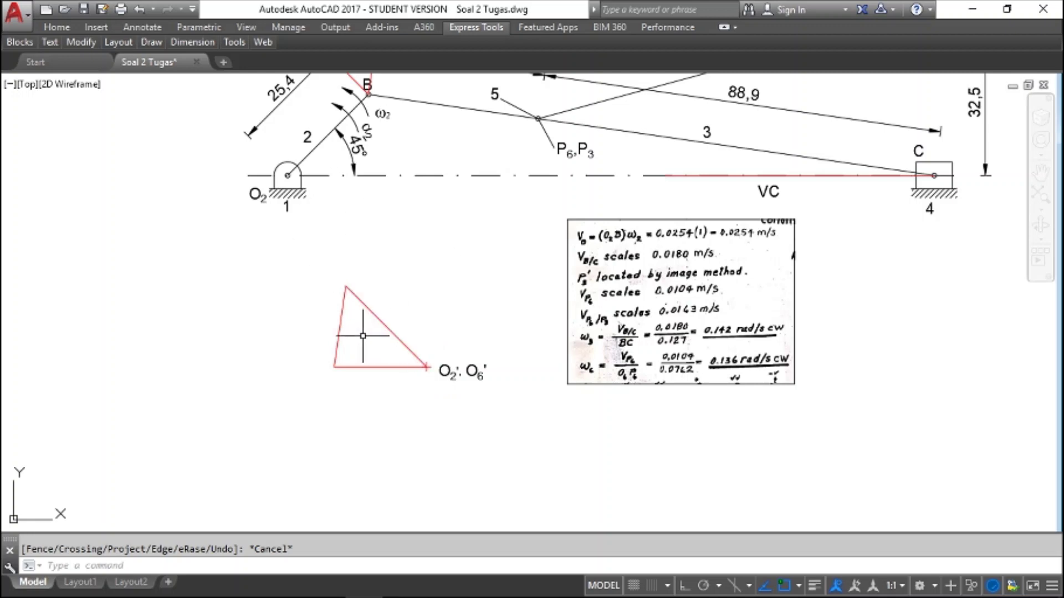
Copy the O2 label for labelling the corners of the velocity triangle
{"action": "left_click", "coordinate": [444, 371]}
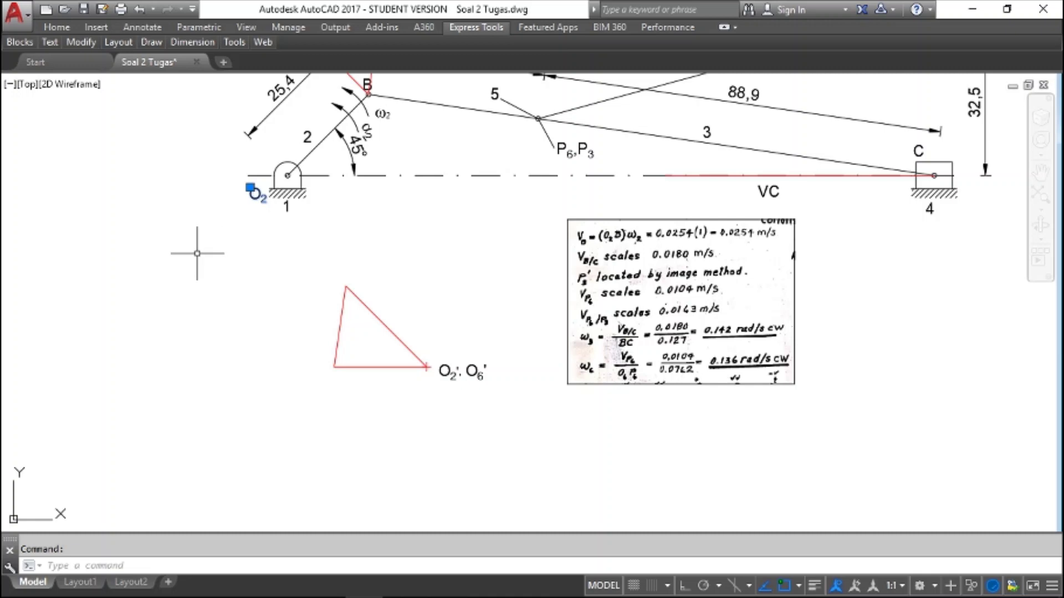
{"action": "type", "text": "co"}
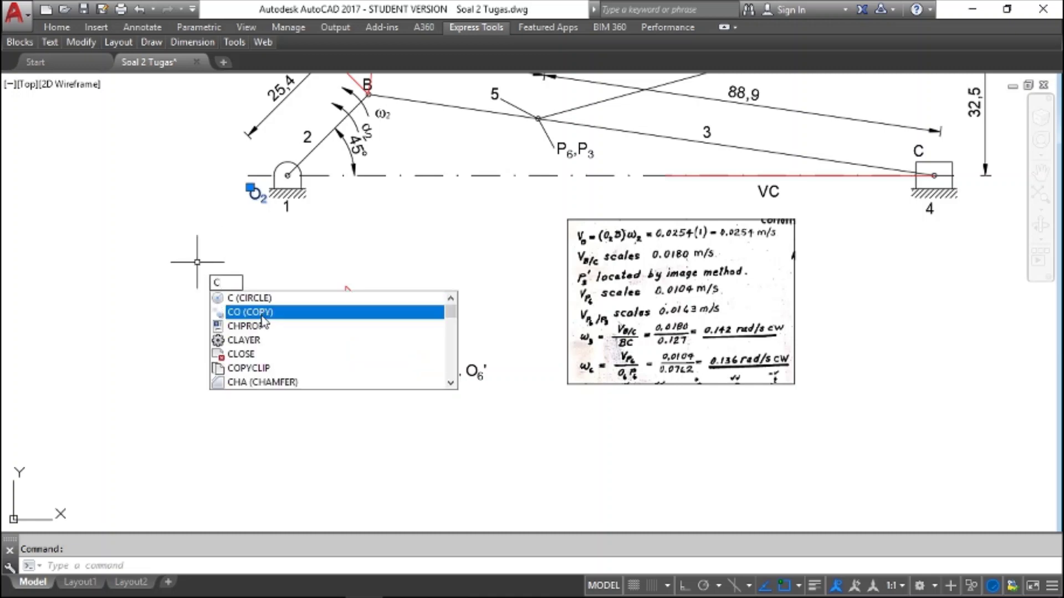
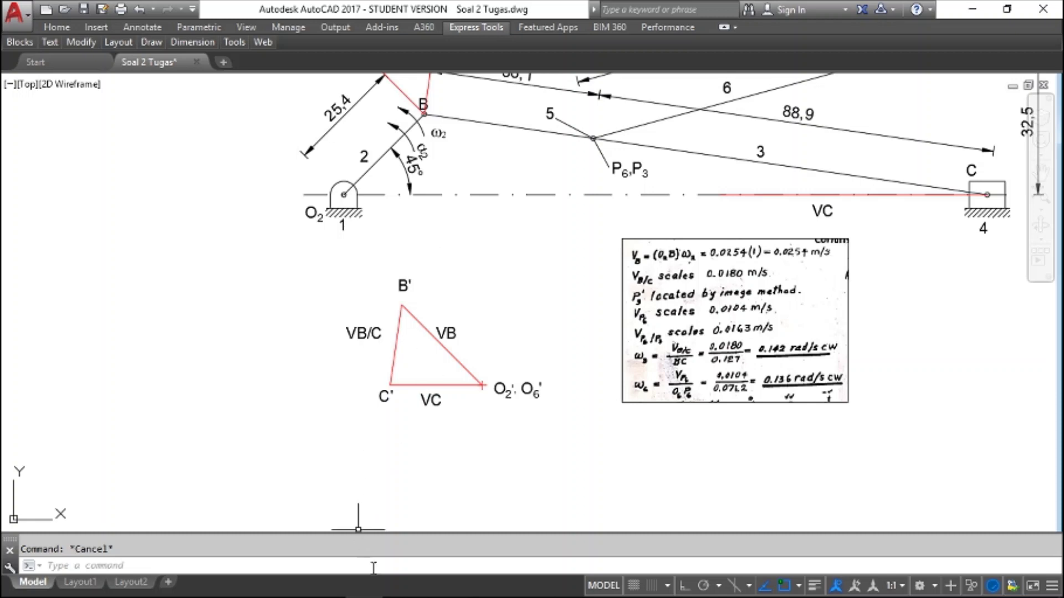
Switch to the relative-velocity PDF in Acrobat, read Contoh 6-2 with Gambar 6-9 and 6-10, and return to AutoCAD
{"action": "mouse_move", "coordinate": [368, 595]}
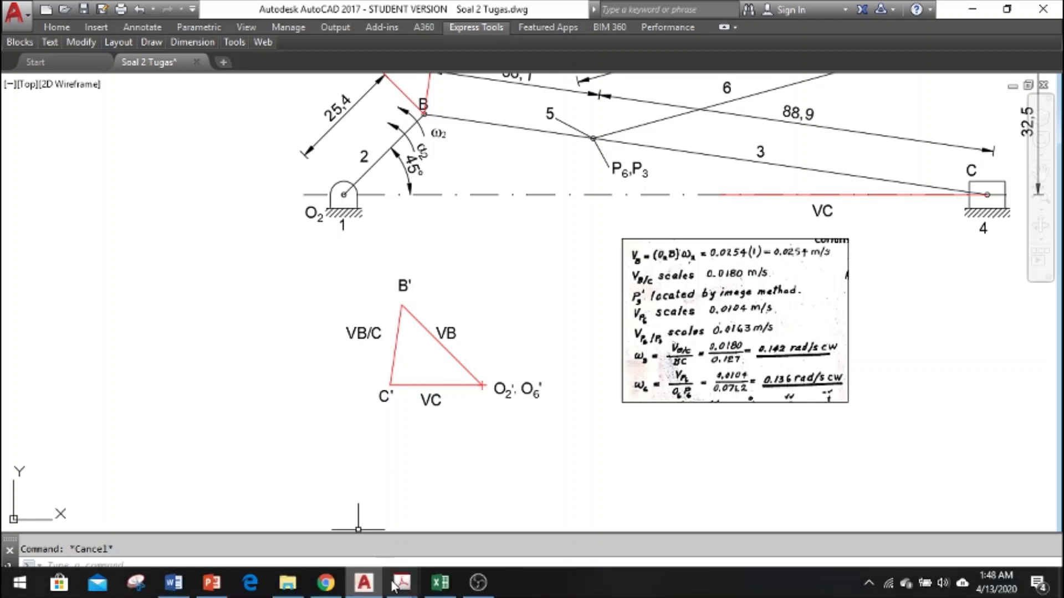
{"action": "mouse_move", "coordinate": [404, 586]}
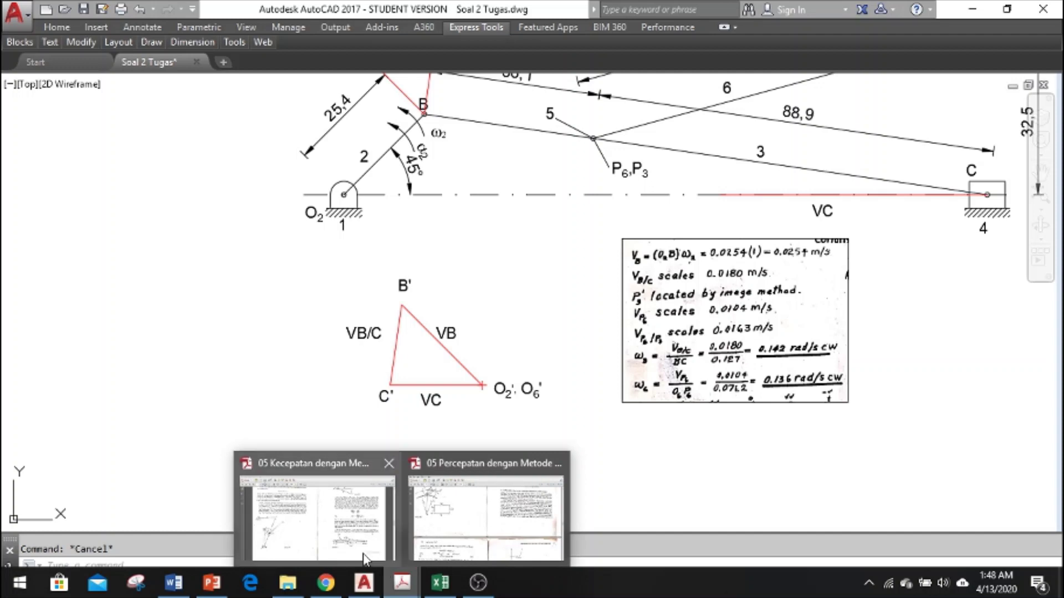
{"action": "left_click", "coordinate": [313, 535]}
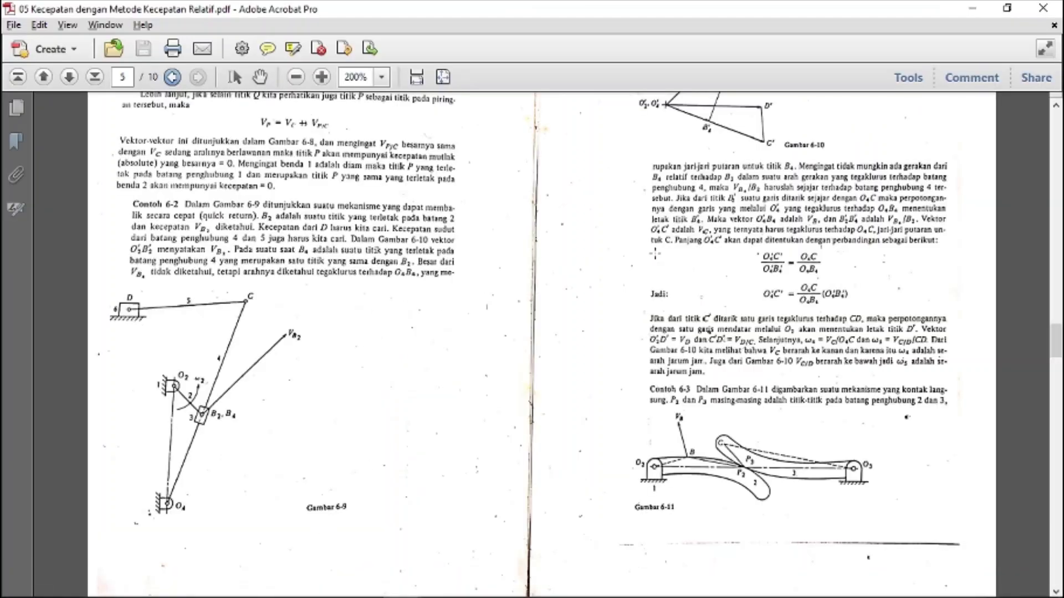
{"action": "scroll", "coordinate": [310, 333], "scroll_direction": "up", "scroll_amount": 2}
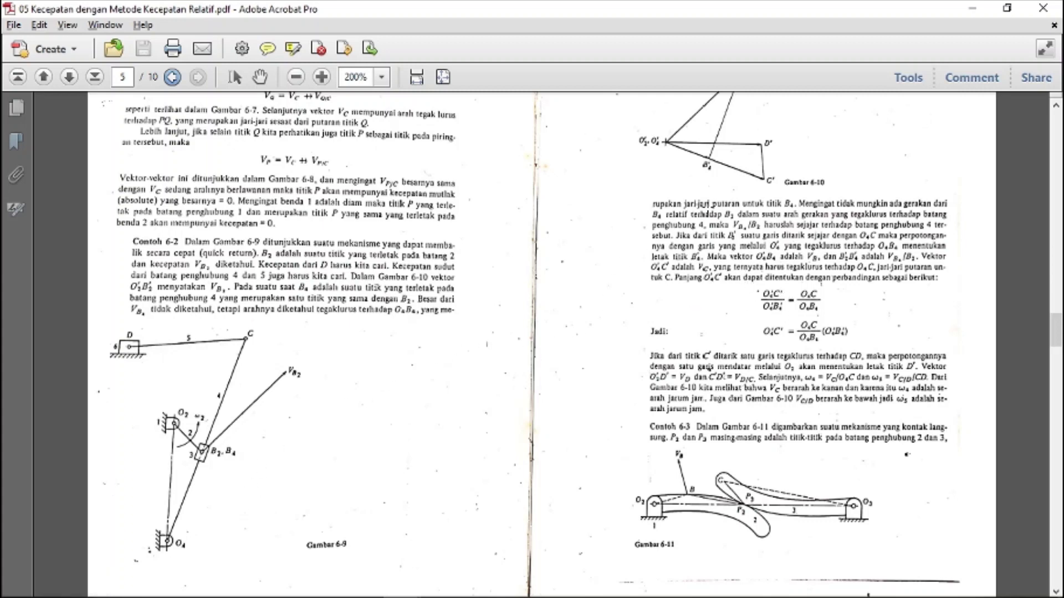
{"action": "scroll", "coordinate": [712, 195], "scroll_direction": "up", "scroll_amount": 2}
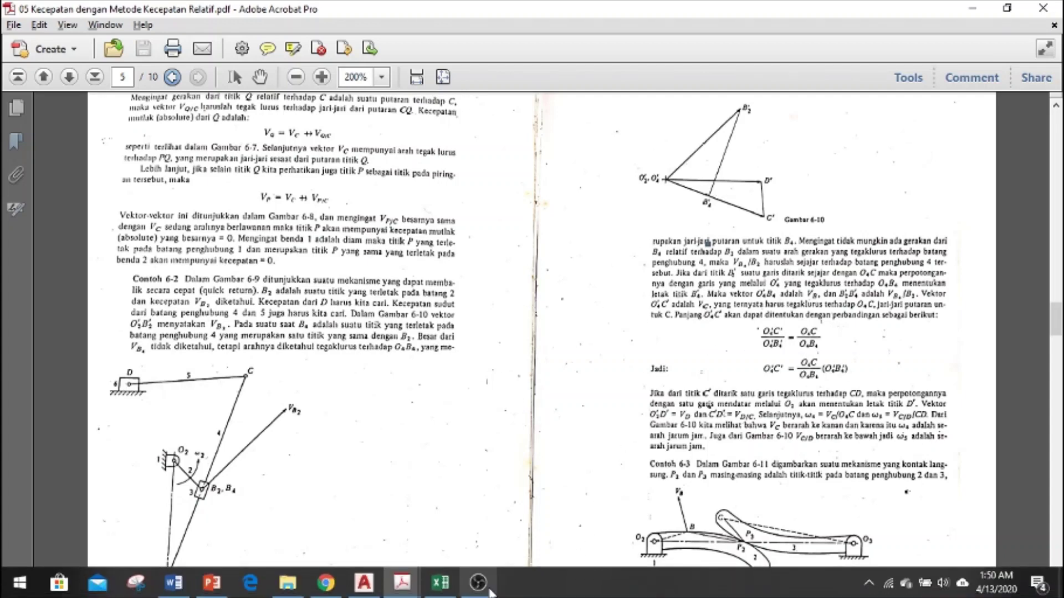
{"action": "mouse_move", "coordinate": [439, 589]}
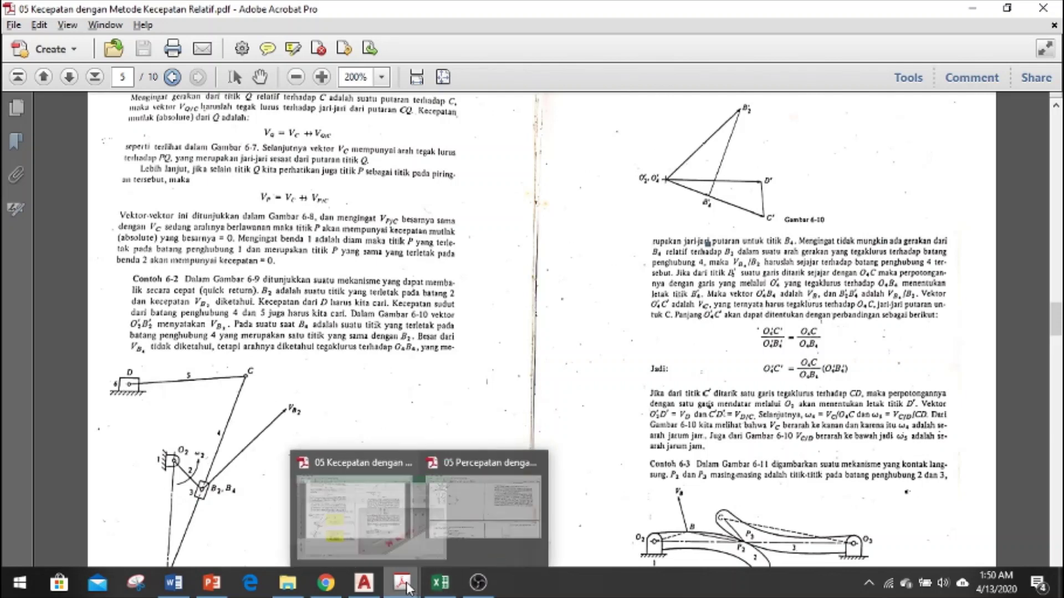
{"action": "left_click", "coordinate": [362, 589]}
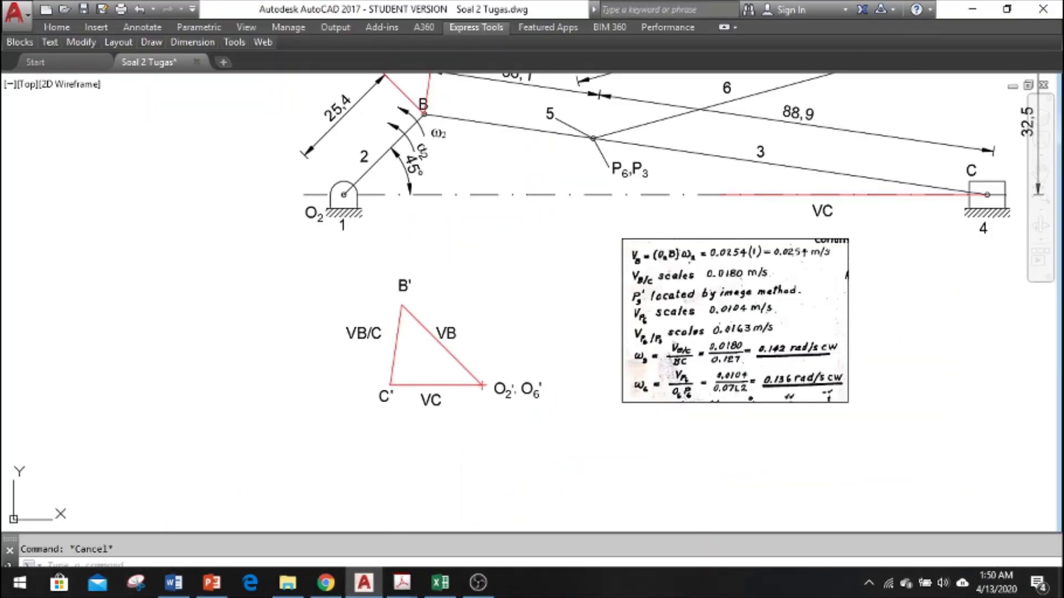
{"action": "left_click", "coordinate": [376, 320]}
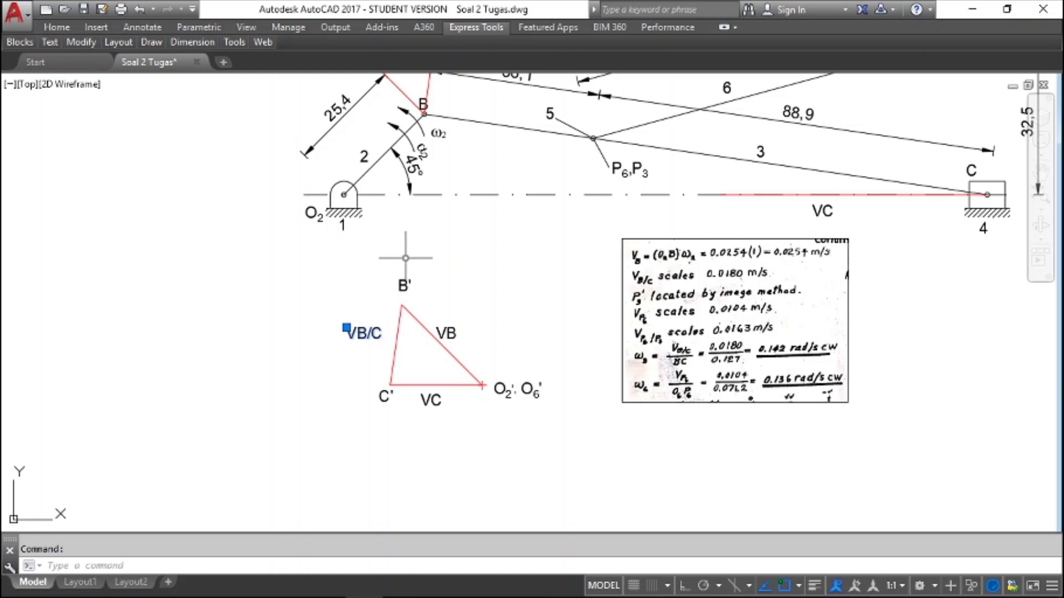
{"action": "type", "text": "c"}
{"action": "key", "text": "Return"}
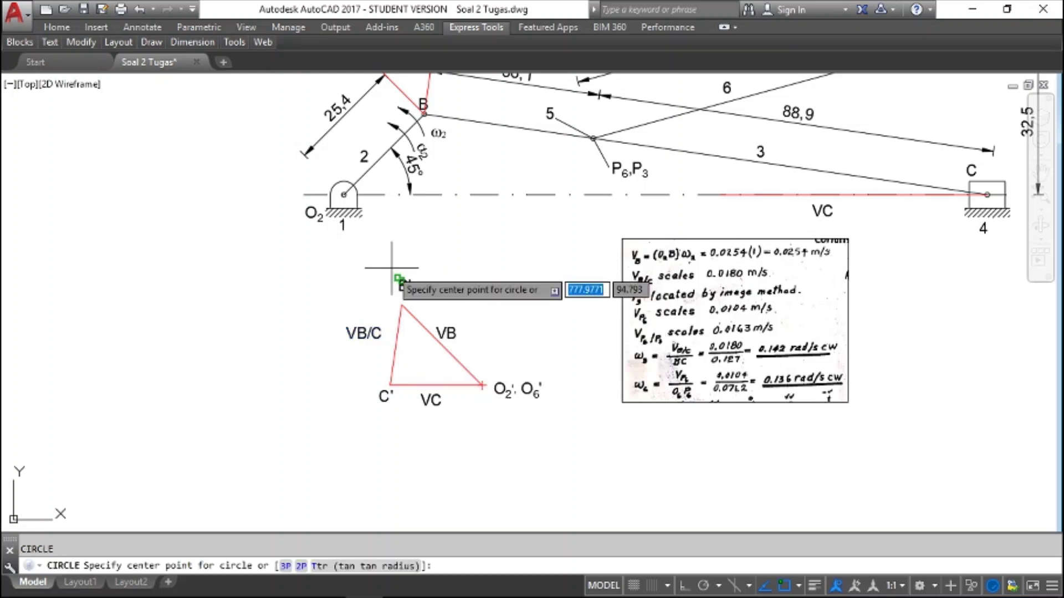
{"action": "left_click", "coordinate": [346, 326]}
{"action": "key", "text": "Escape"}
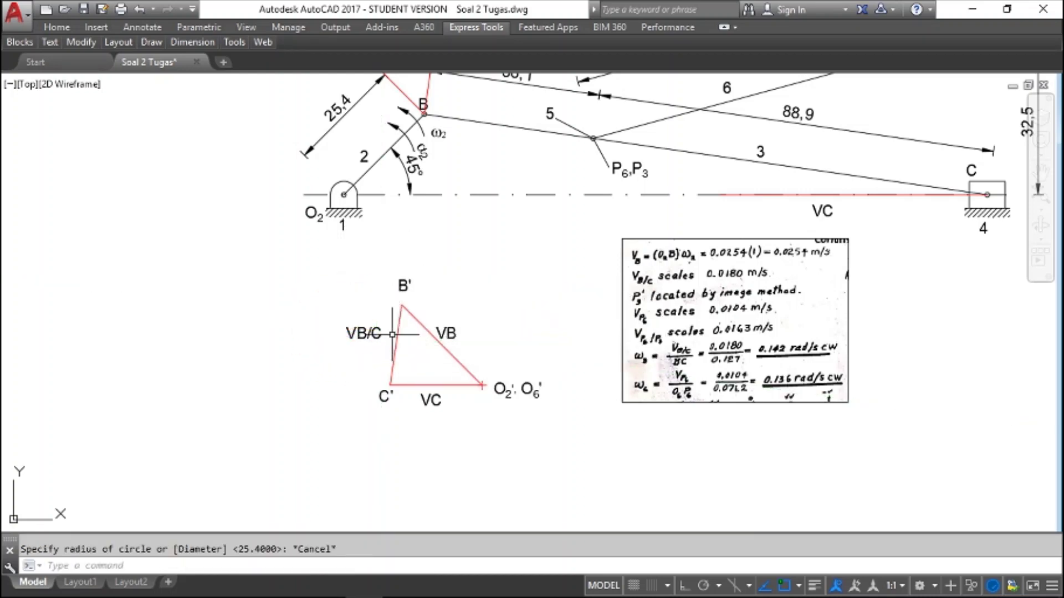
Copy the VB/C label of the velocity triangle onto the middle of the VB/C line
{"action": "type", "text": "c"}
{"action": "key", "text": "Down"}
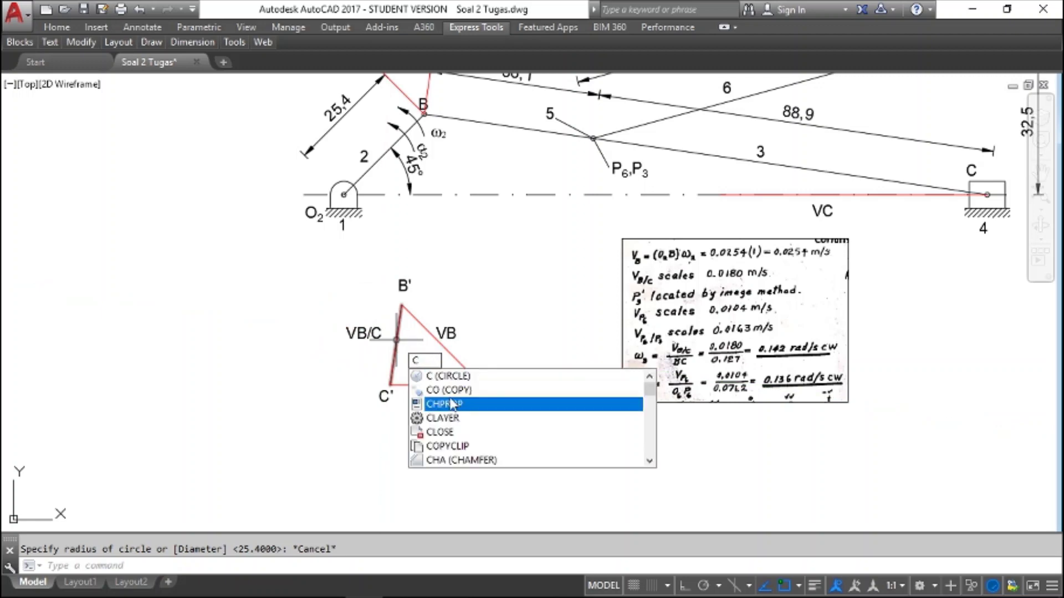
{"action": "key", "text": "Return"}
{"action": "left_click", "coordinate": [365, 340]}
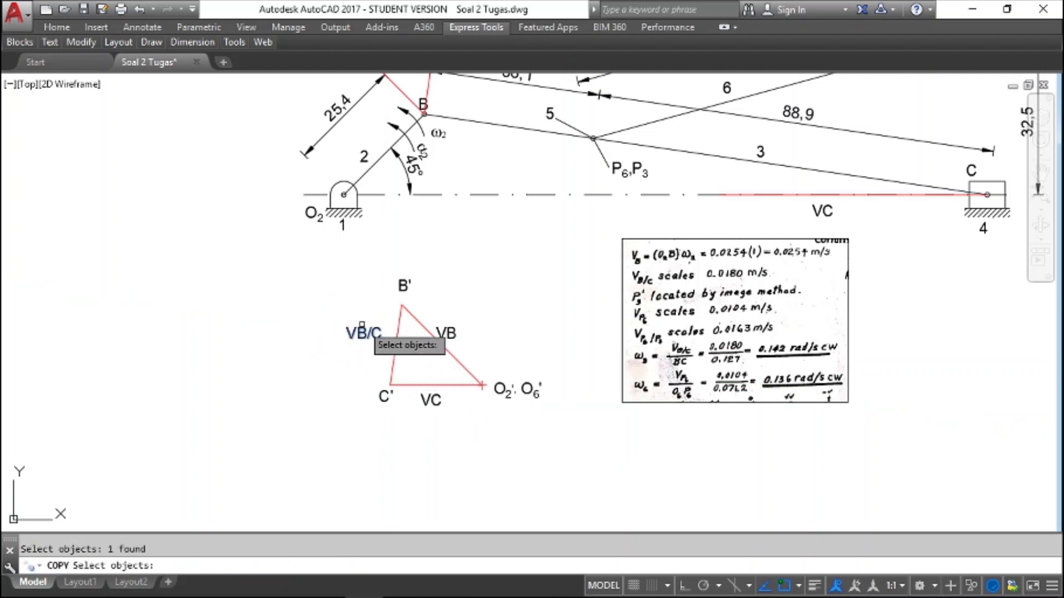
{"action": "key", "text": "Return"}
{"action": "left_click", "coordinate": [366, 335]}
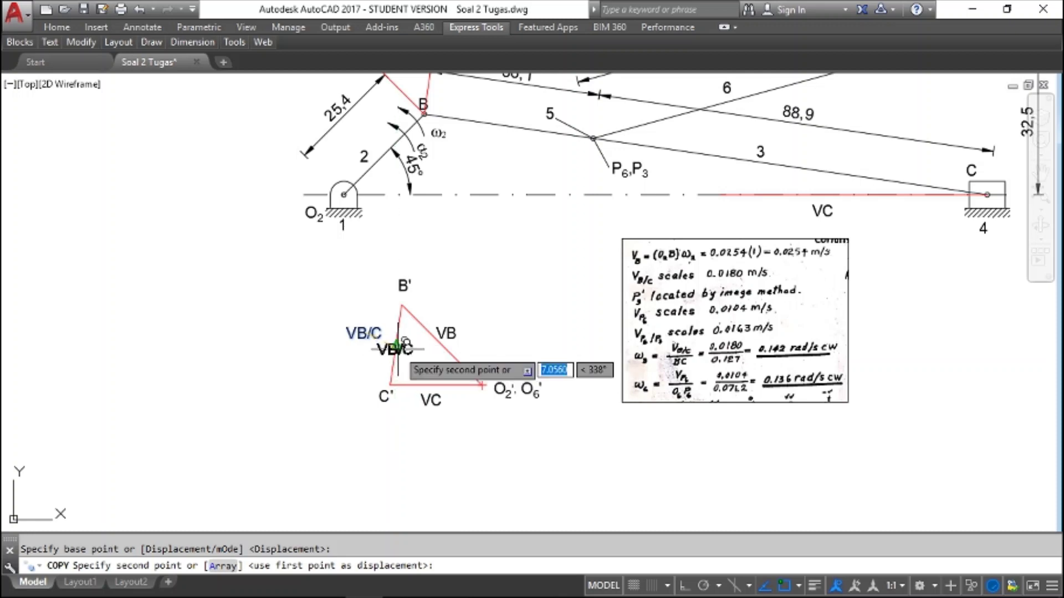
{"action": "left_click", "coordinate": [397, 346]}
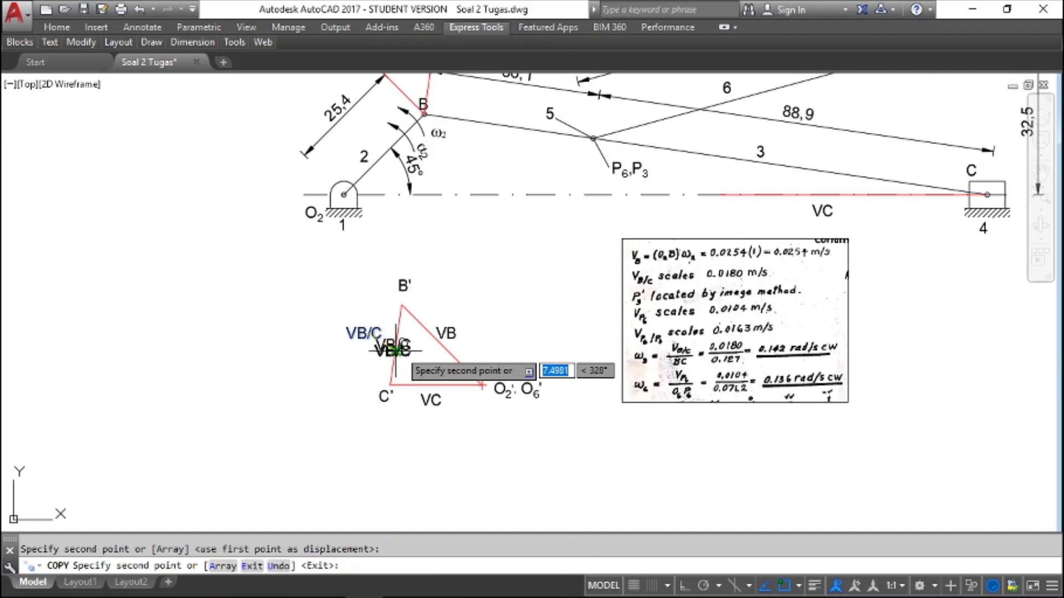
{"action": "key", "text": "Escape"}
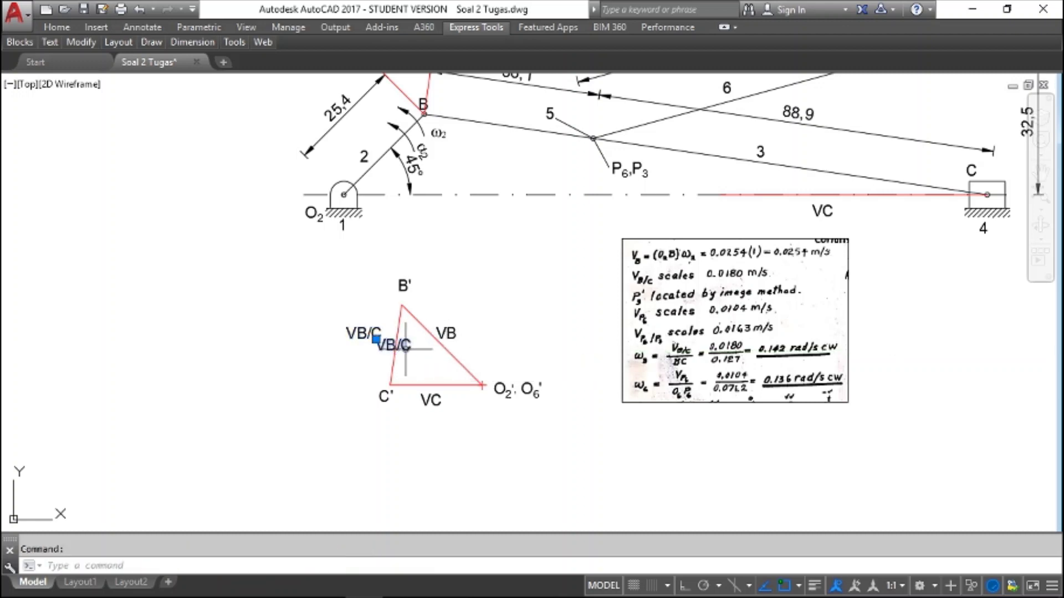
Change the text of the copied label on the VB/C line to P3'
{"action": "double_click", "coordinate": [406, 355]}
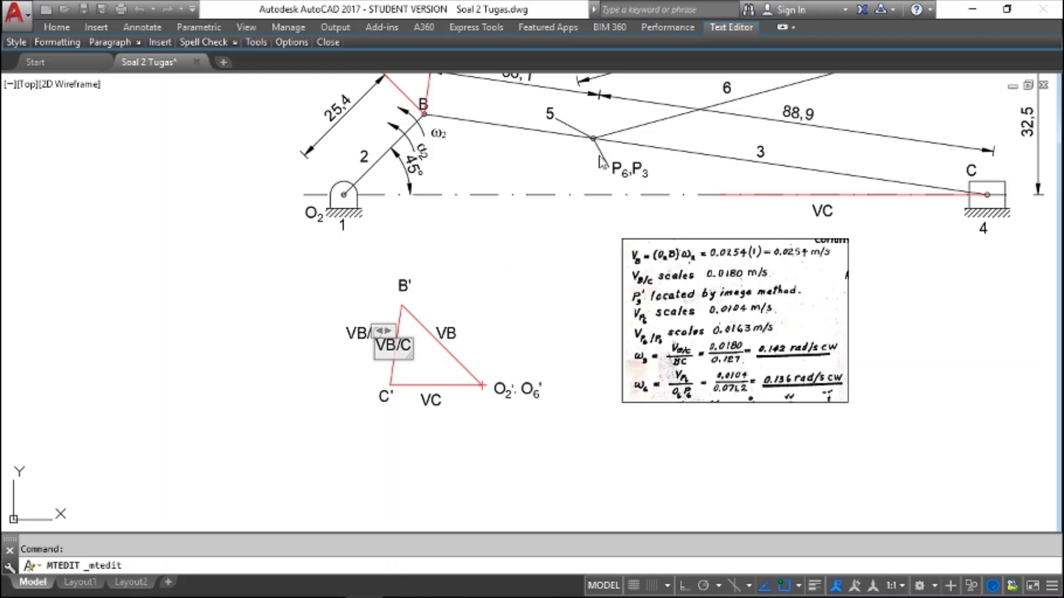
{"action": "key", "text": "ctrl+a"}
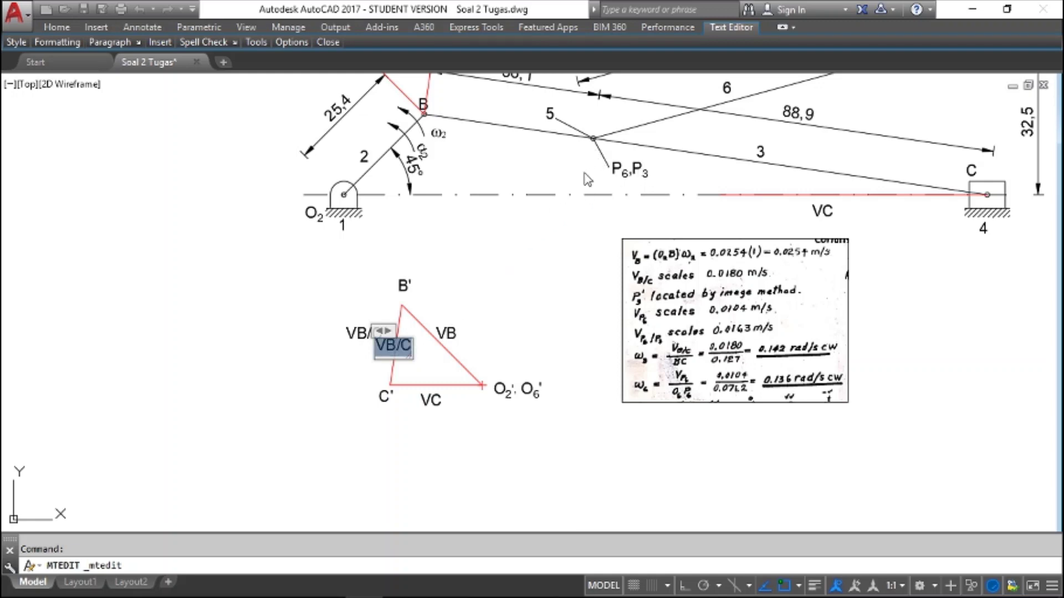
{"action": "type", "text": "p3'"}
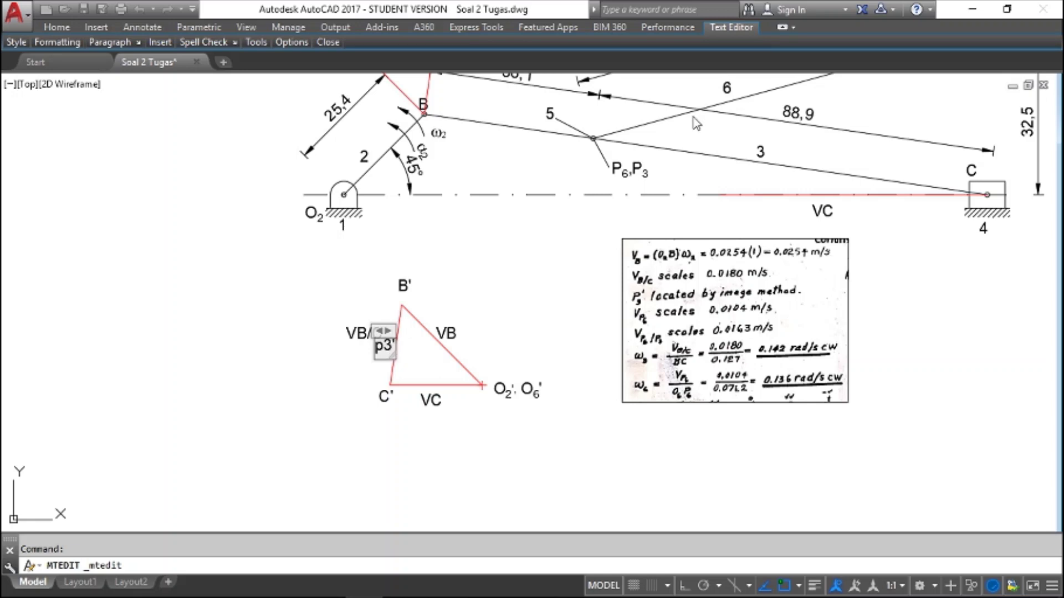
{"action": "left_click_drag", "start_coordinate": [385, 341], "coordinate": [367, 340]}
{"action": "type", "text": "P"}
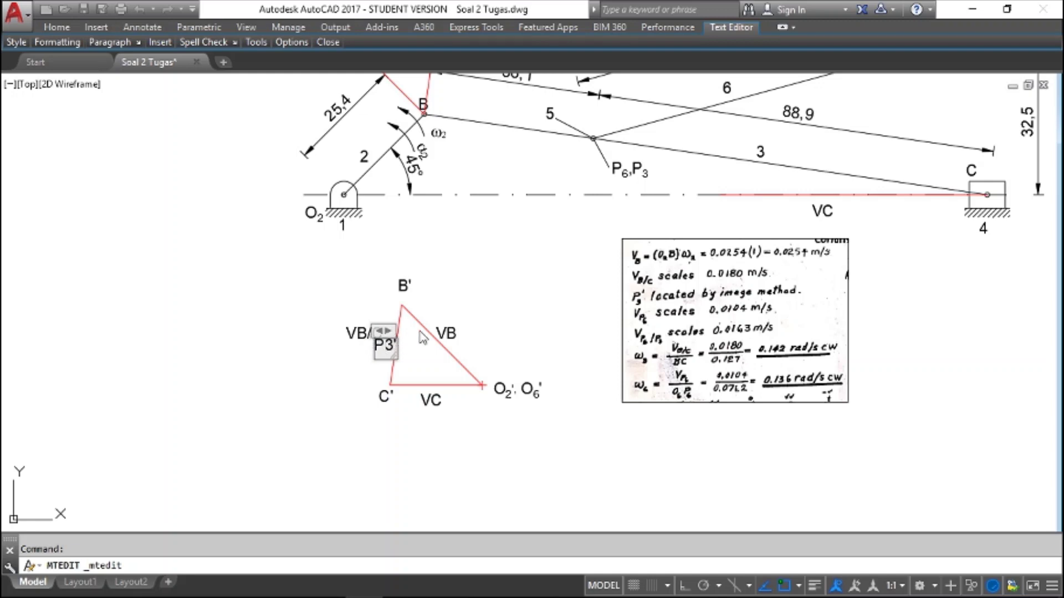
{"action": "left_click", "coordinate": [490, 283]}
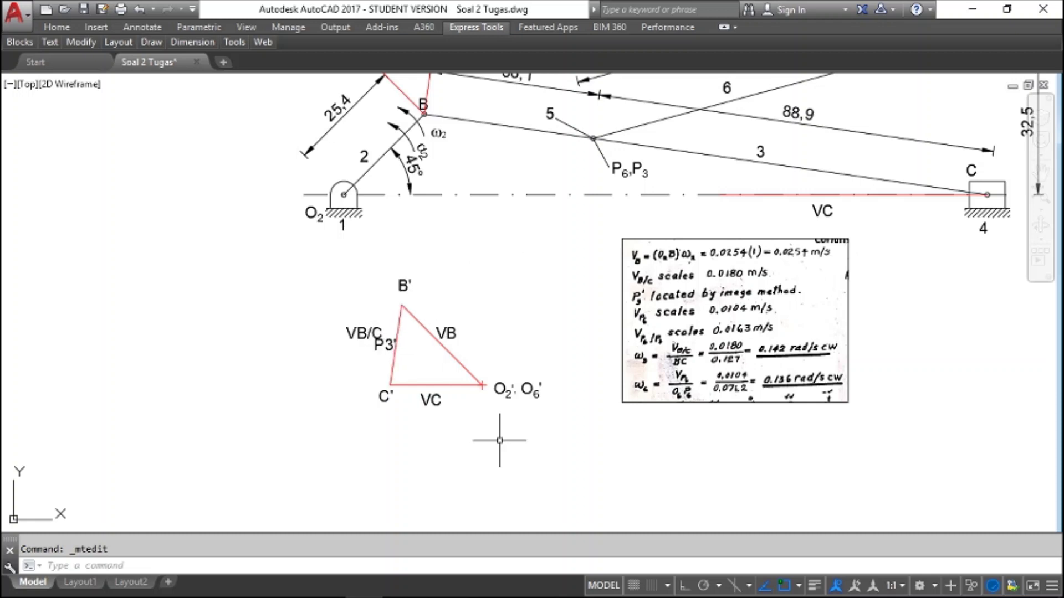
Switch to the Skala workbook in Excel and compare the P3 ratio on Sheet3 with the linkage and velocity triangle in AutoCAD
{"action": "left_click", "coordinate": [440, 585]}
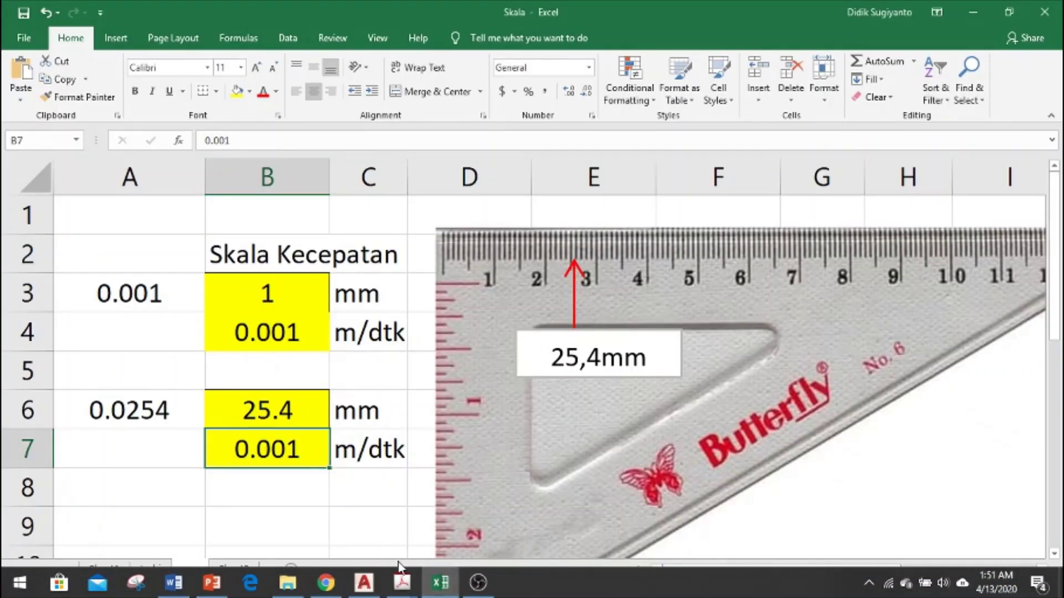
{"action": "left_click", "coordinate": [238, 569]}
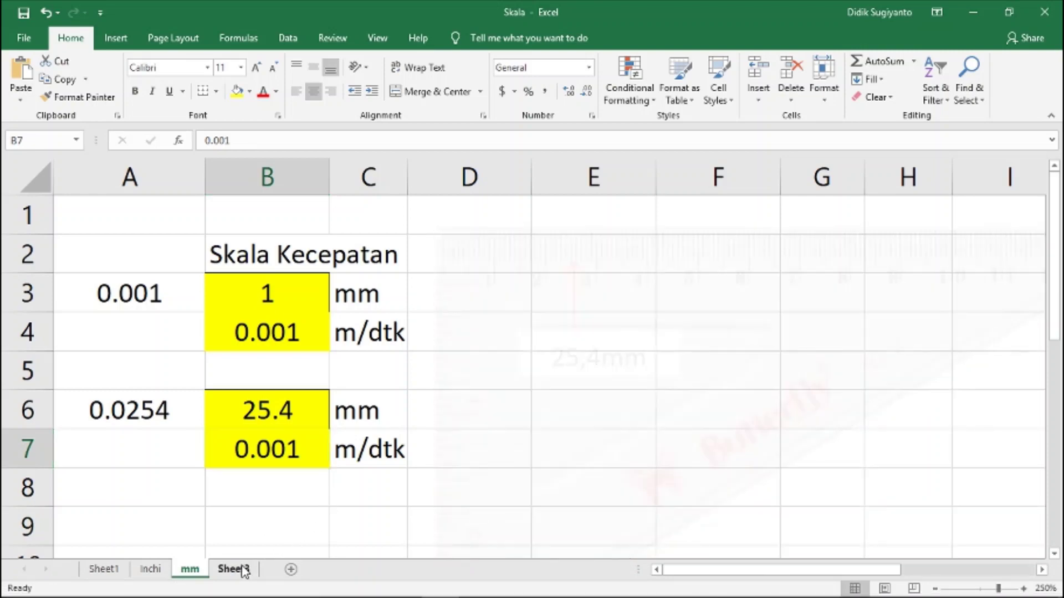
{"action": "left_click", "coordinate": [190, 570]}
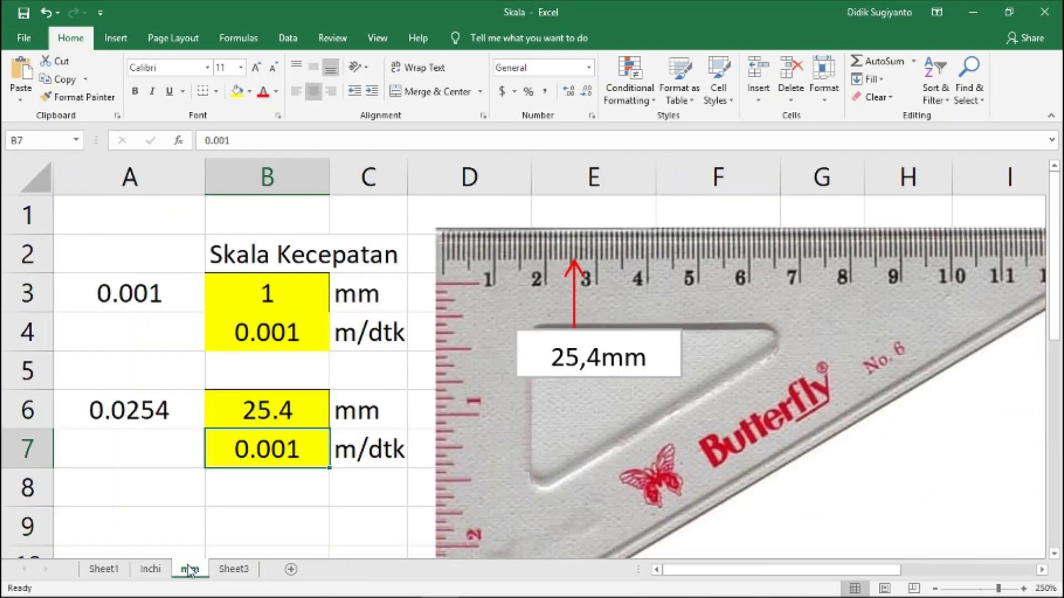
{"action": "left_click", "coordinate": [233, 570]}
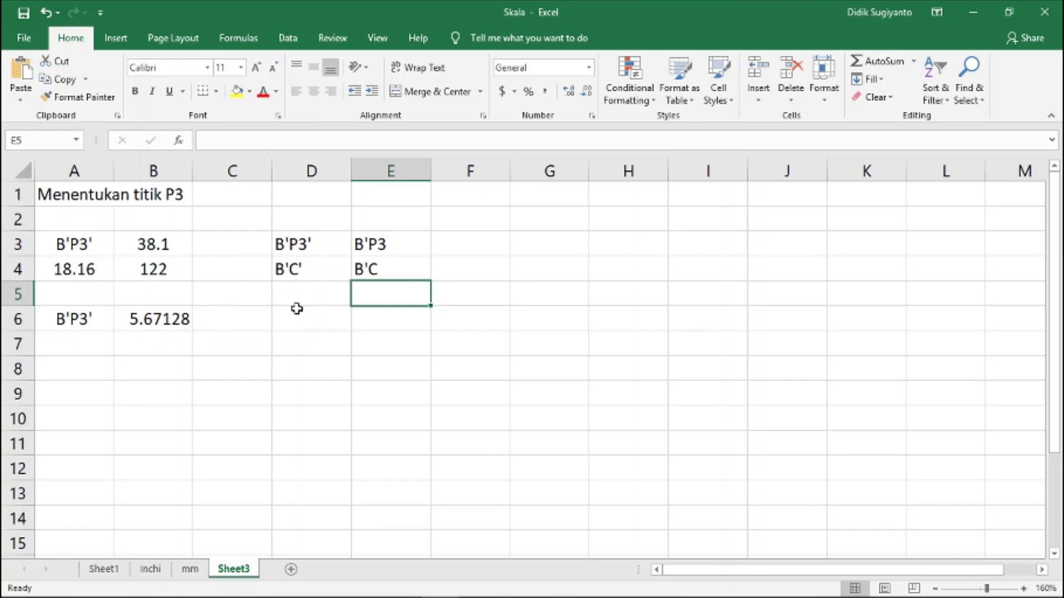
{"action": "key", "text": "alt+Tab"}
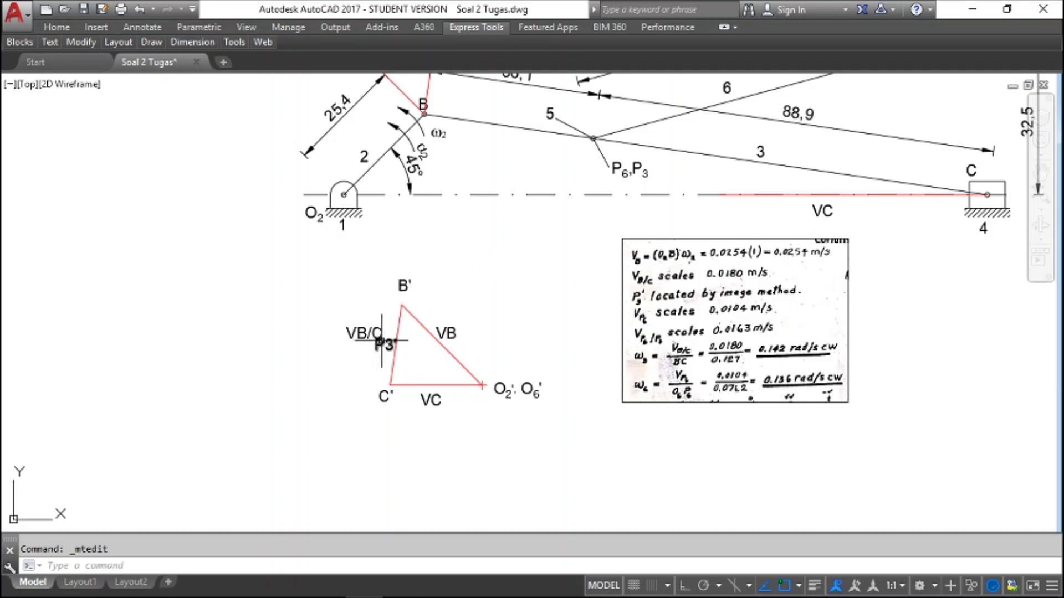
{"action": "key", "text": "alt+Tab"}
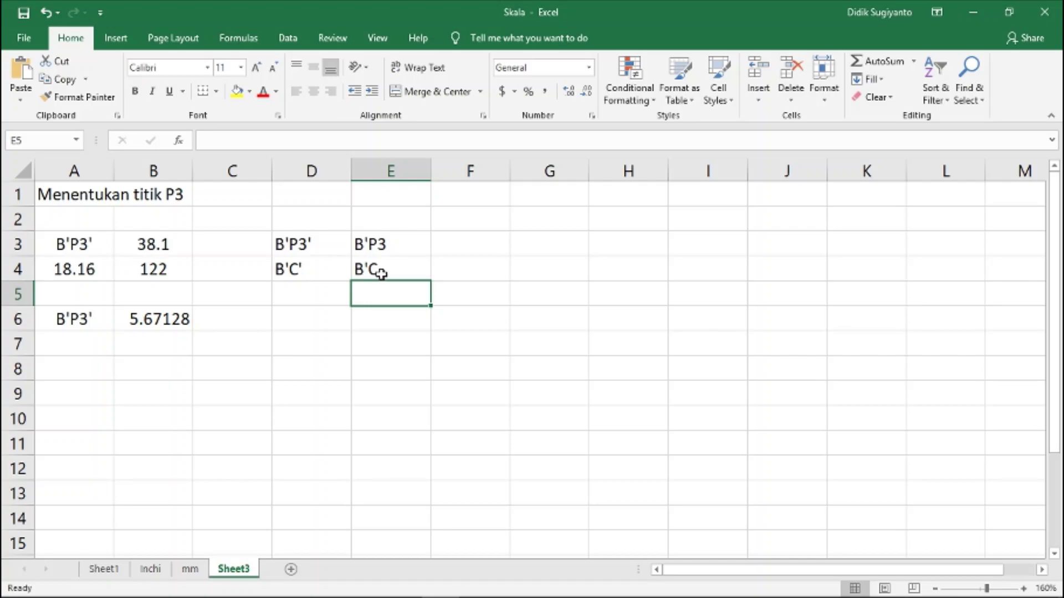
{"action": "key", "text": "alt+Tab"}
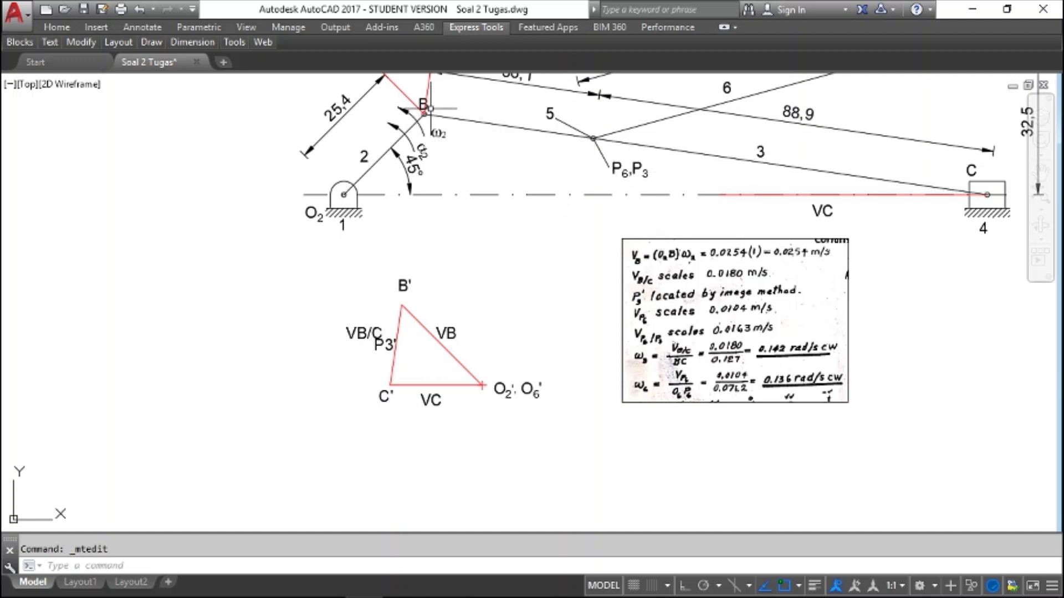
{"action": "key", "text": "alt+Tab"}
Highlight cell A3, the B'P3' term of the ratio, with a yellow fill
{"action": "left_click", "coordinate": [415, 285]}
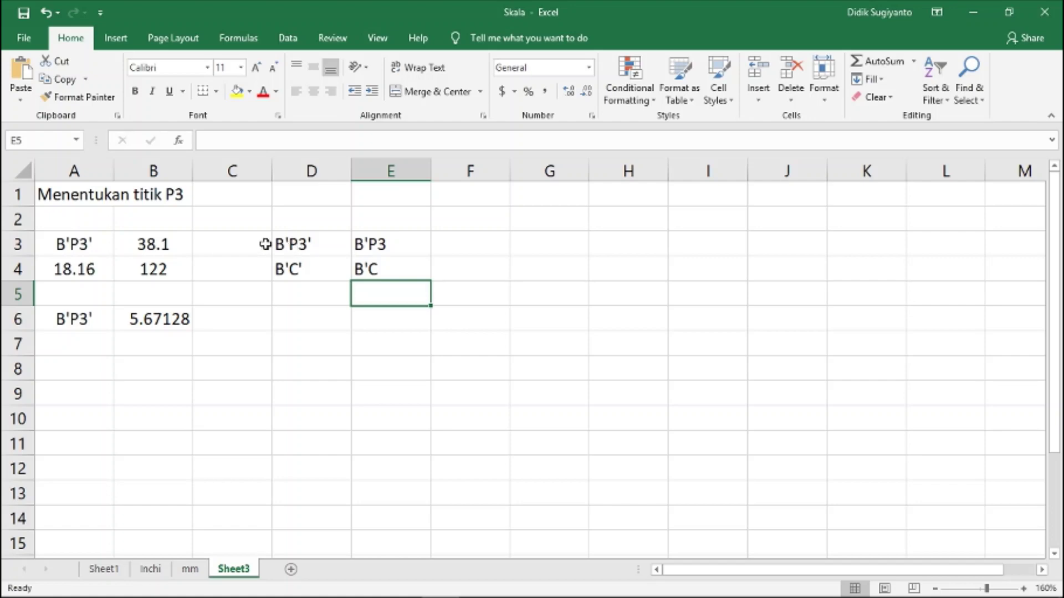
{"action": "left_click", "coordinate": [50, 252]}
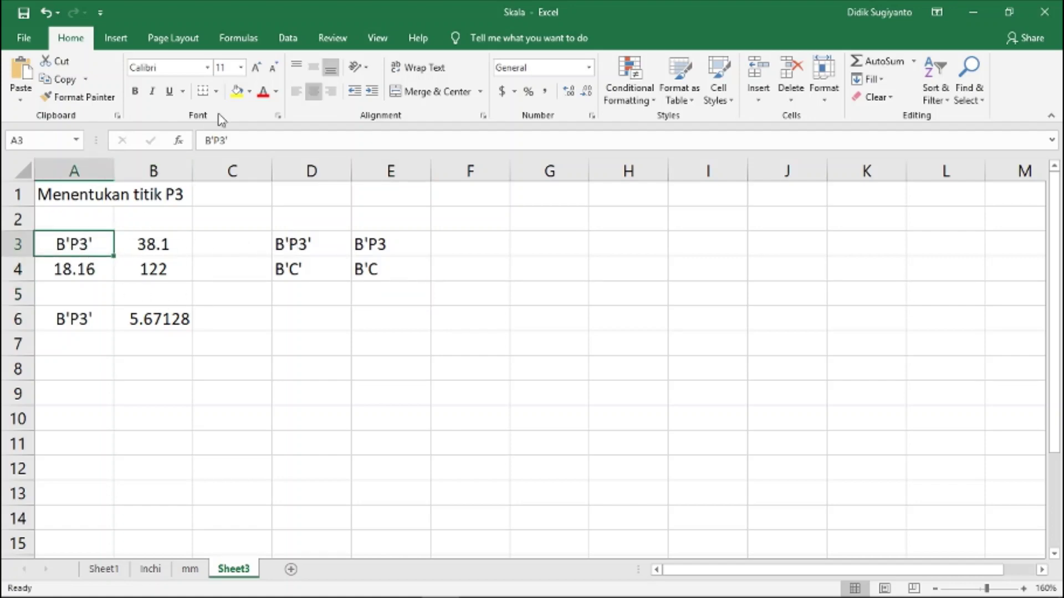
{"action": "left_click", "coordinate": [237, 91]}
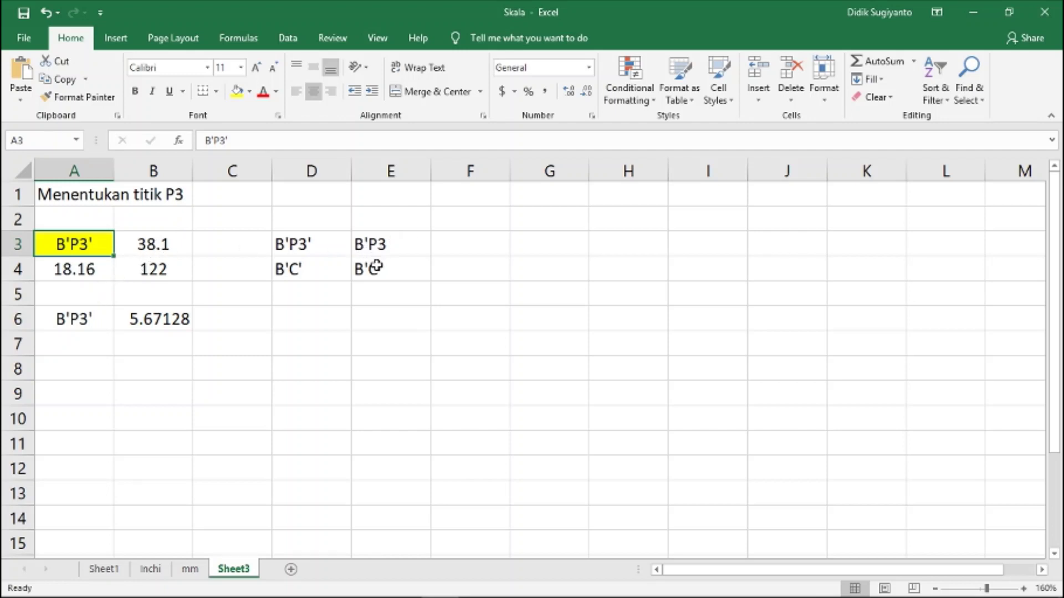
Correct the ratio labels to BP3 in cell E3 and BC in cell E4, and switch back to the AutoCAD drawing
{"action": "left_click", "coordinate": [373, 245]}
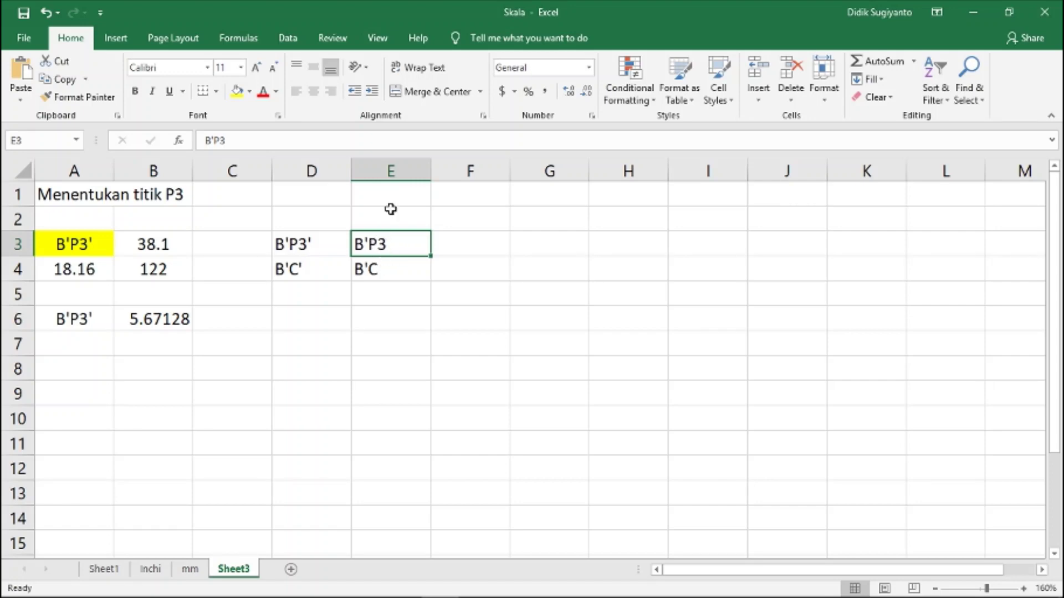
{"action": "left_click", "coordinate": [215, 143]}
{"action": "key", "text": "BackSpace"}
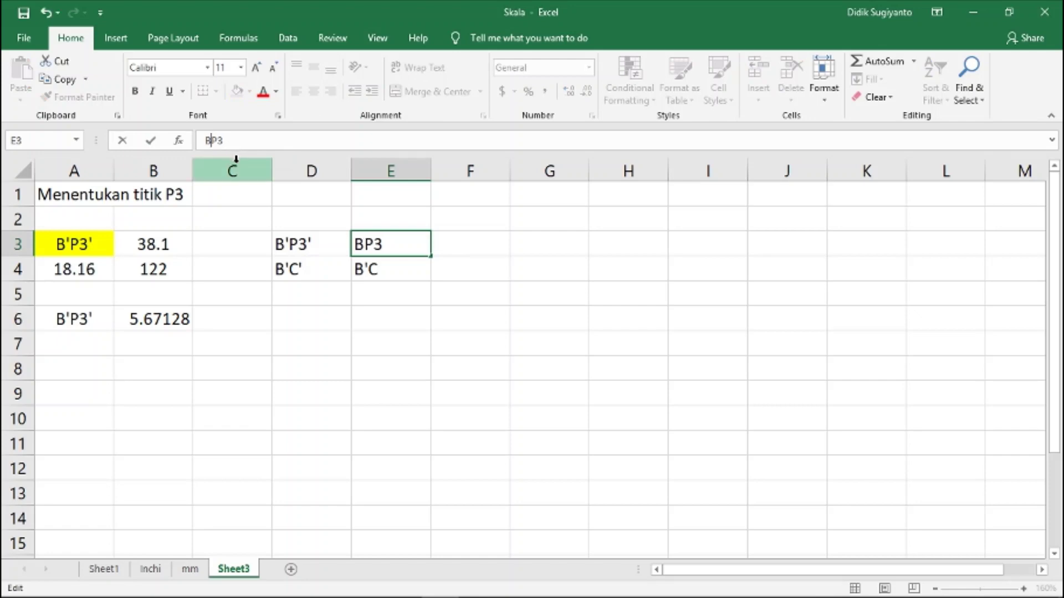
{"action": "left_click", "coordinate": [368, 273]}
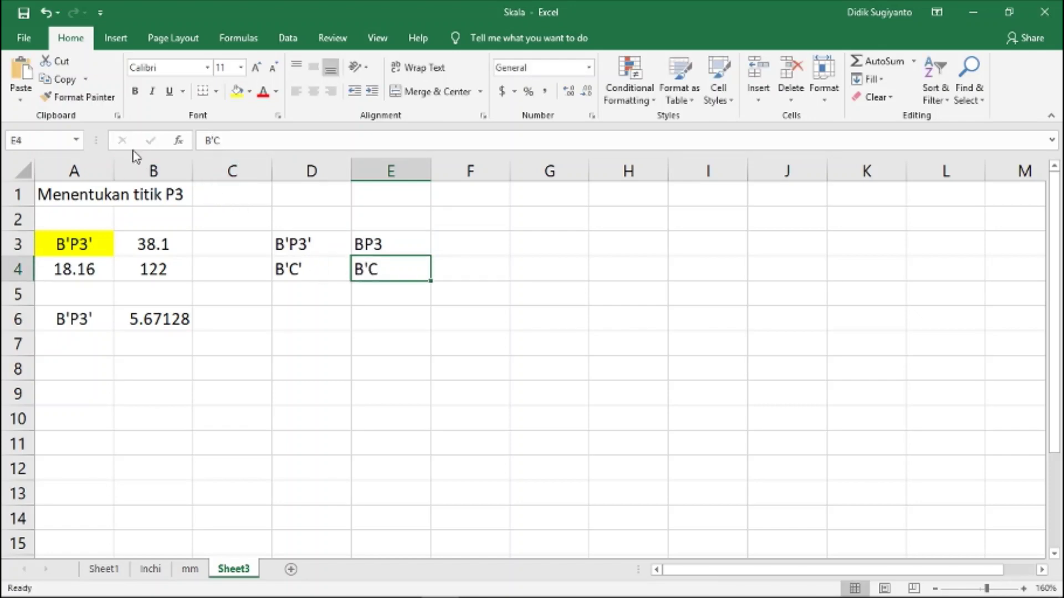
{"action": "left_click", "coordinate": [213, 143]}
{"action": "key", "text": "BackSpace"}
{"action": "left_click", "coordinate": [438, 244]}
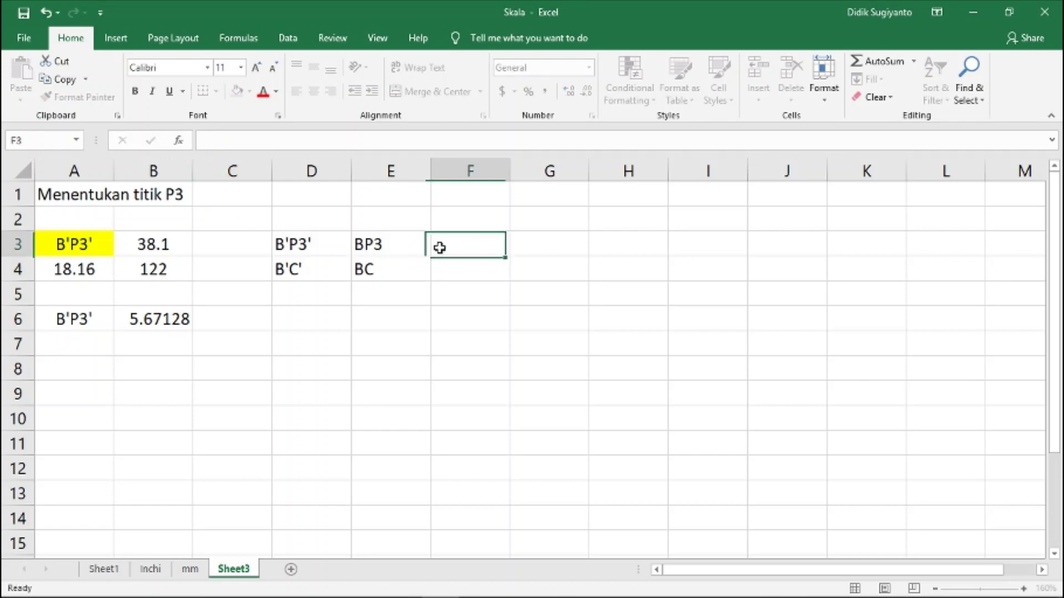
{"action": "left_click", "coordinate": [375, 244]}
{"action": "key", "text": "alt+Tab"}
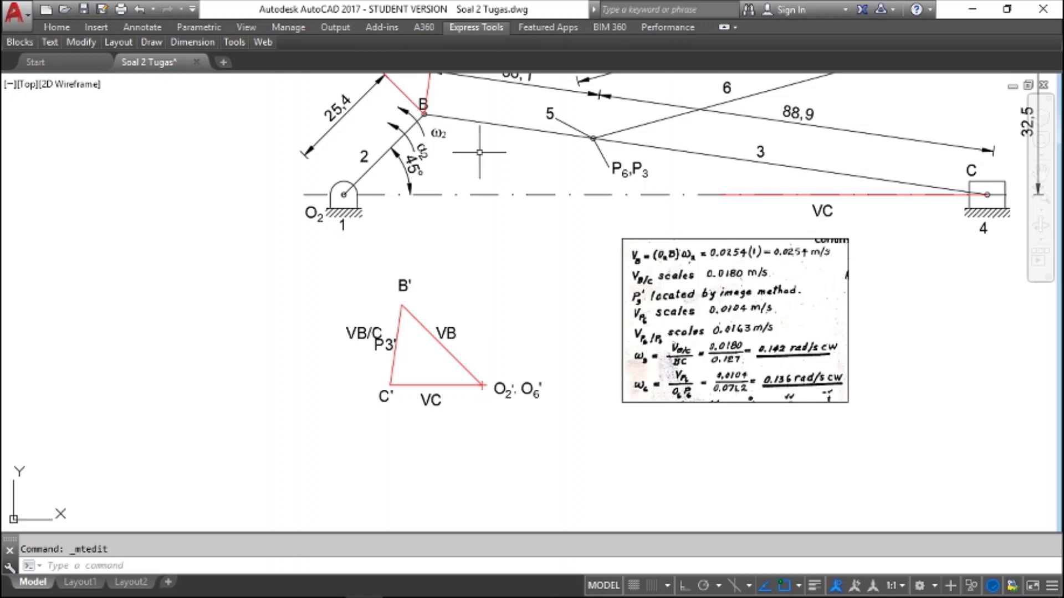
Switch to the Skala workbook in Excel and set the BC length in cell B4 of Sheet3 to 127
{"action": "middle_click_drag", "start_coordinate": [475, 149], "coordinate": [456, 184]}
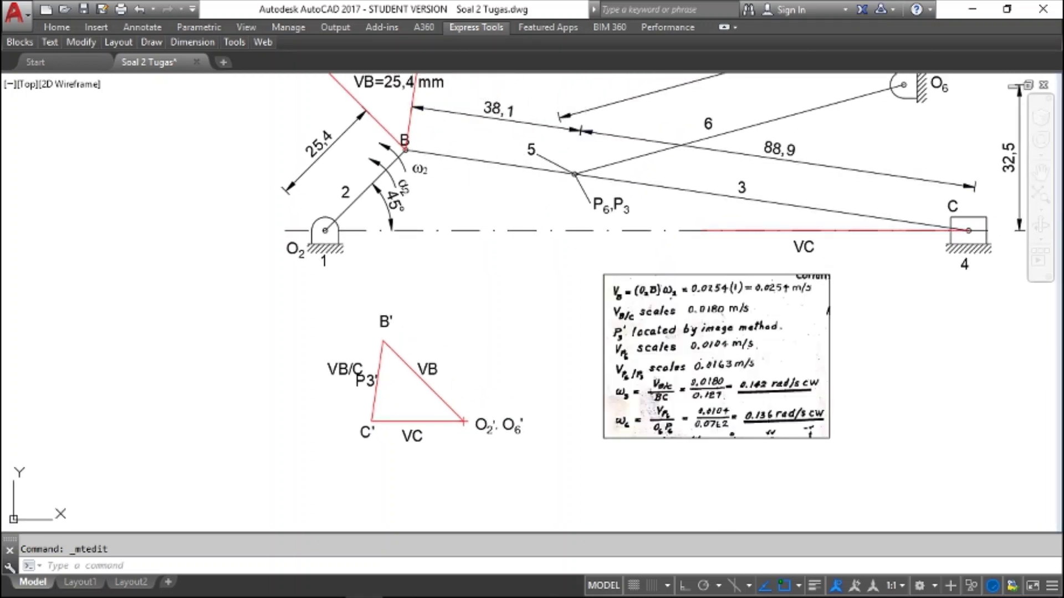
{"action": "key", "text": "alt+Tab"}
{"action": "key", "text": "alt+Tab"}
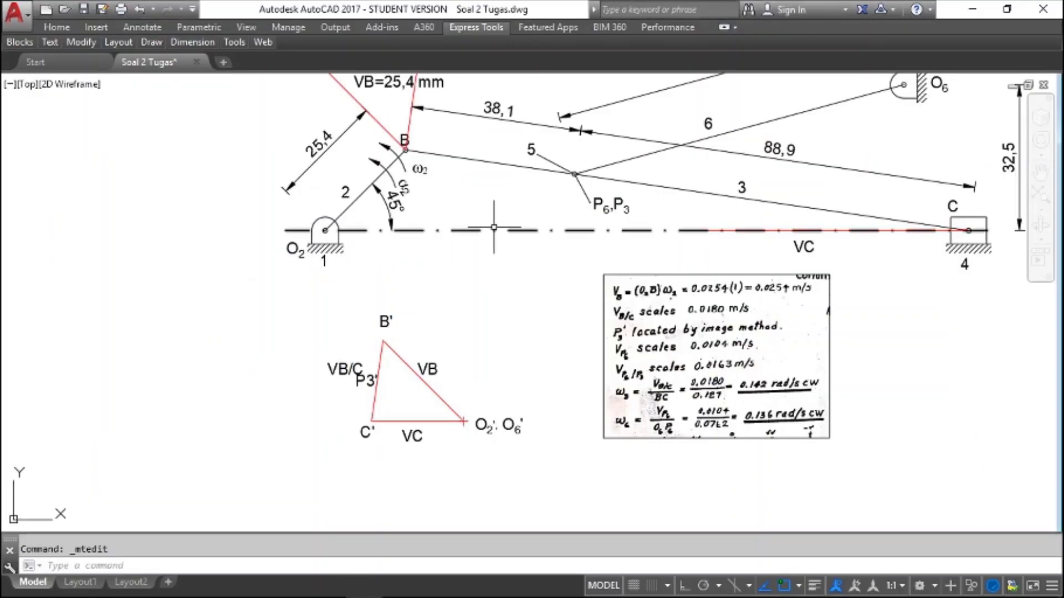
{"action": "key", "text": "alt+Tab"}
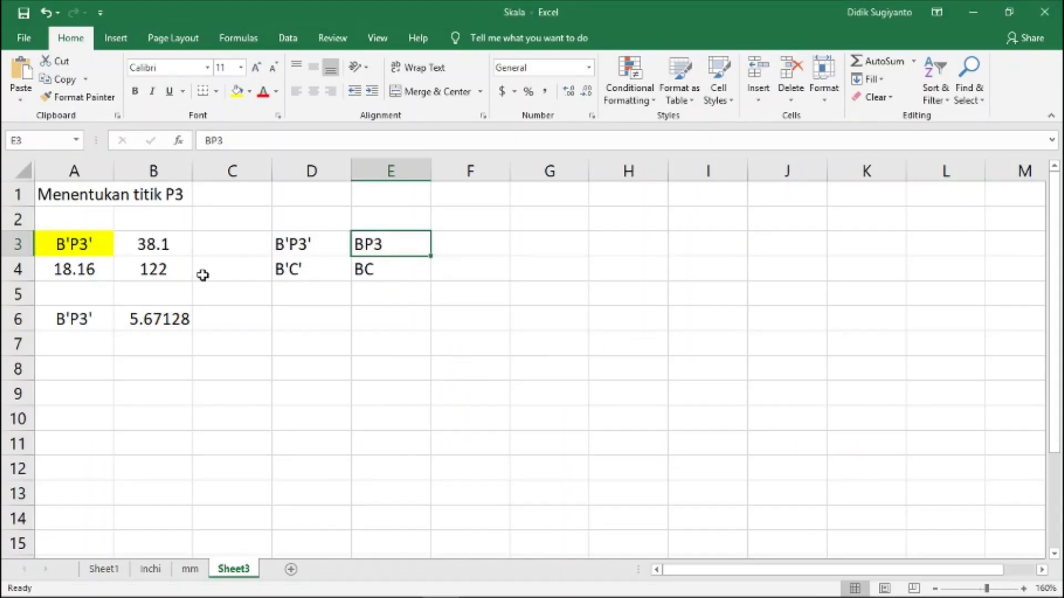
{"action": "left_click", "coordinate": [160, 270]}
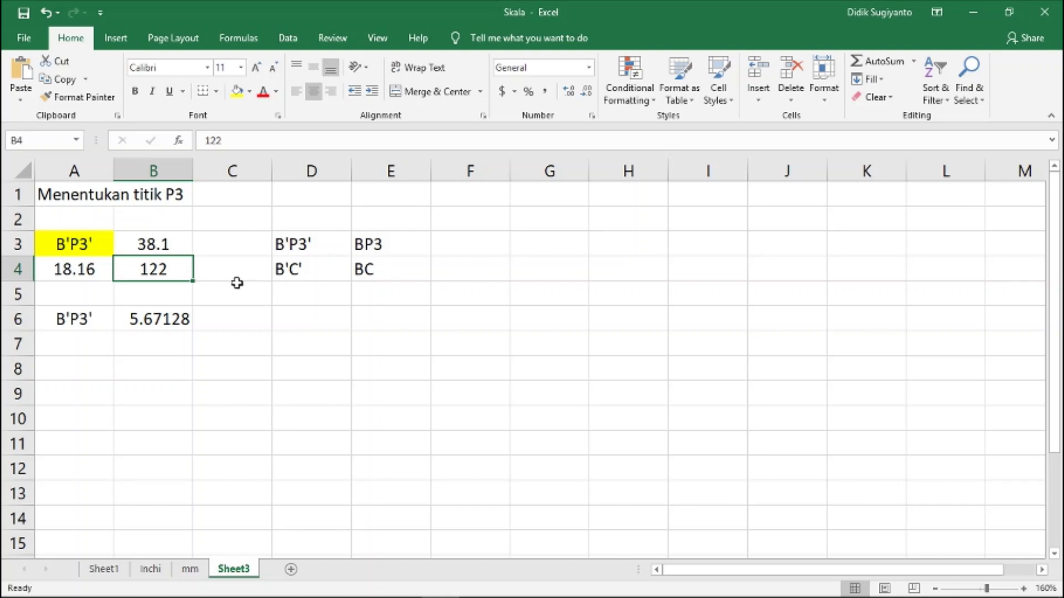
{"action": "type", "text": "127"}
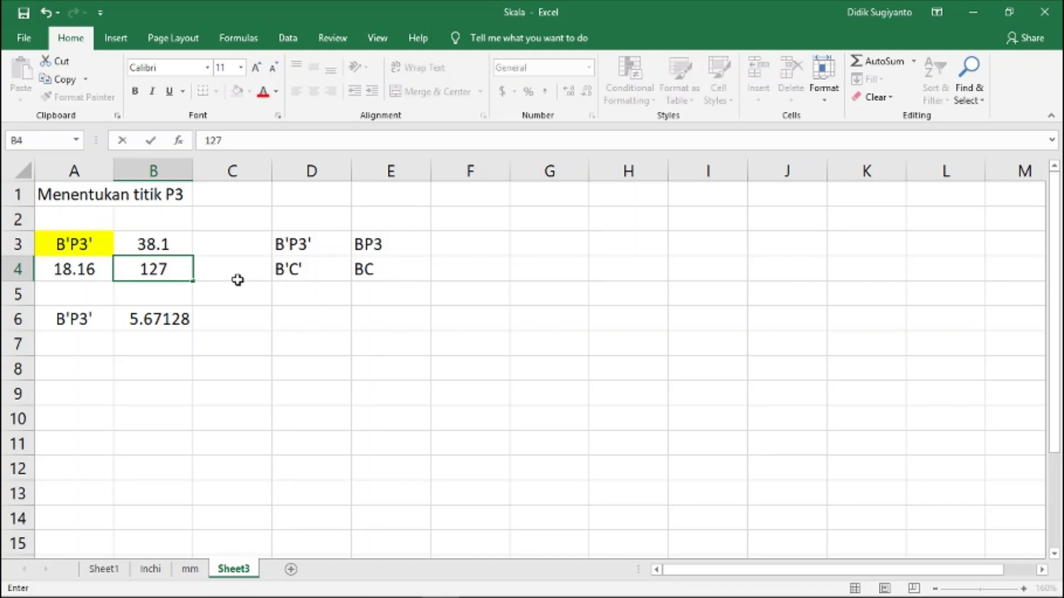
{"action": "key", "text": "Return"}
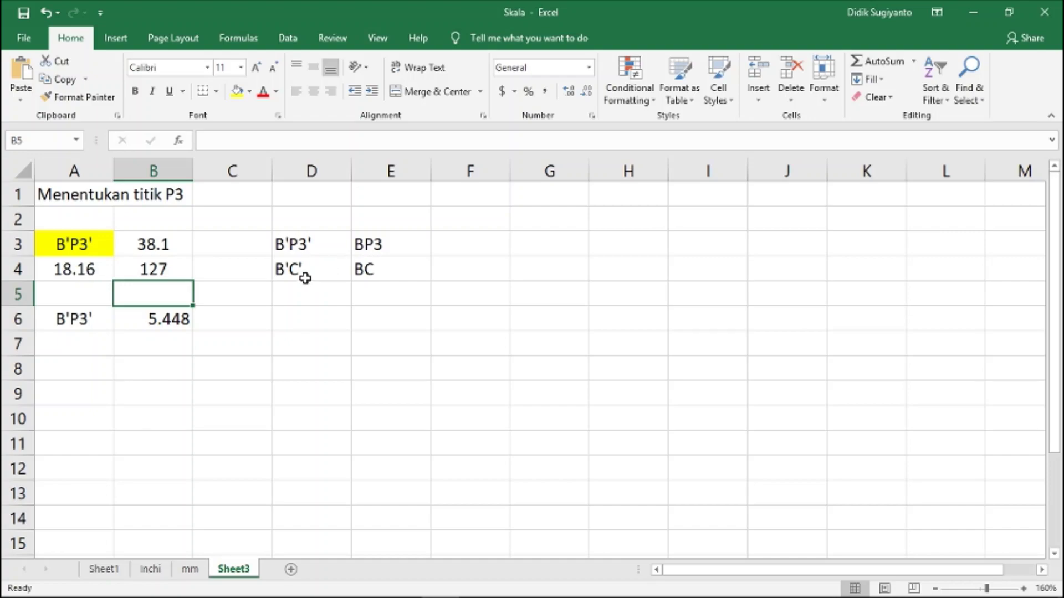
Switch to AutoCAD and add an aligned dimension from B' to C' beside the VB/C line of the velocity triangle
{"action": "key", "text": "alt+Tab"}
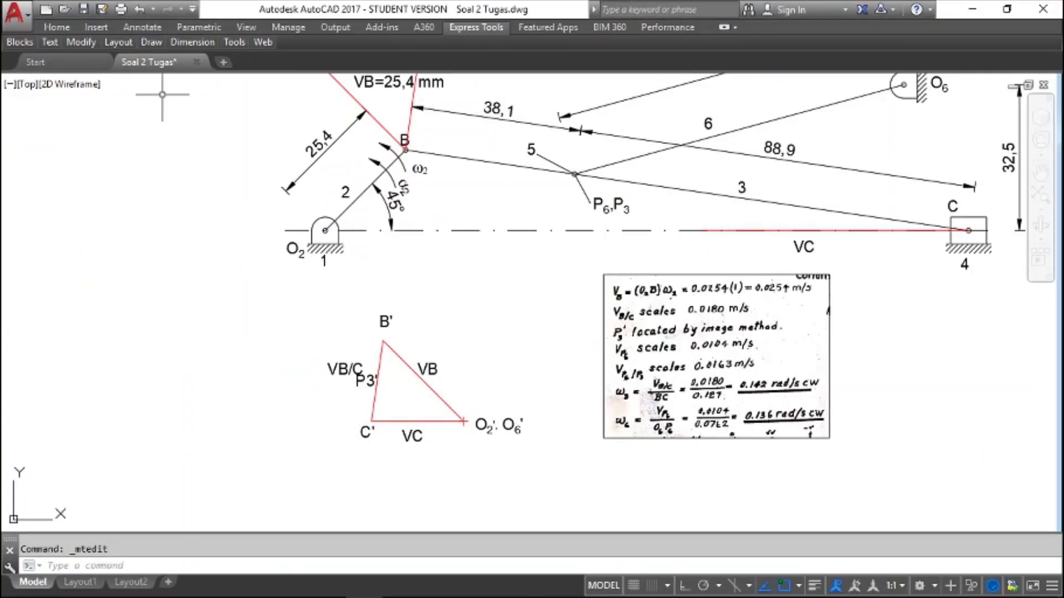
{"action": "left_click", "coordinate": [67, 43]}
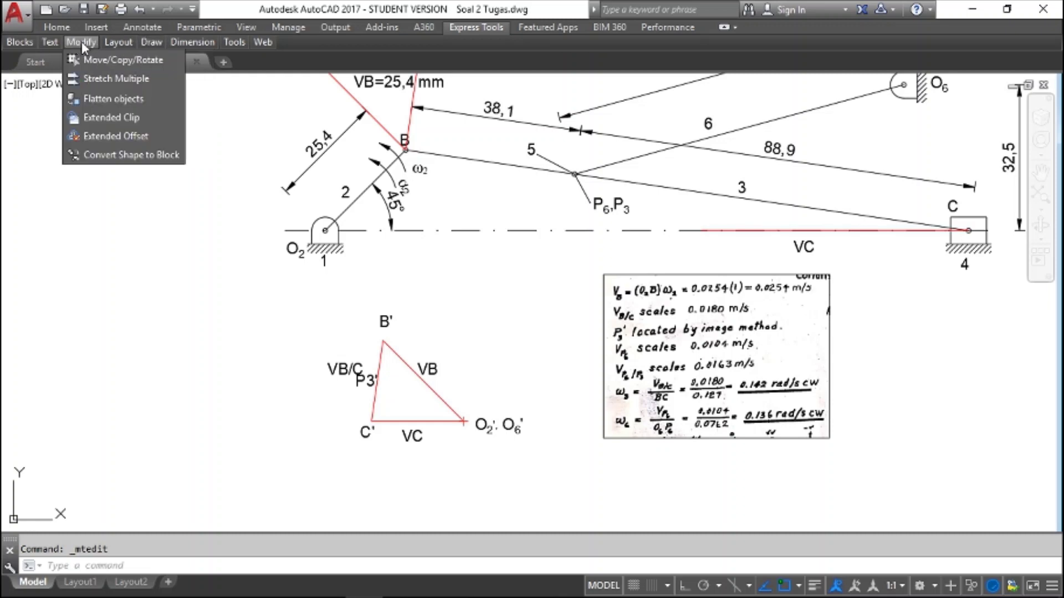
{"action": "left_click", "coordinate": [148, 204]}
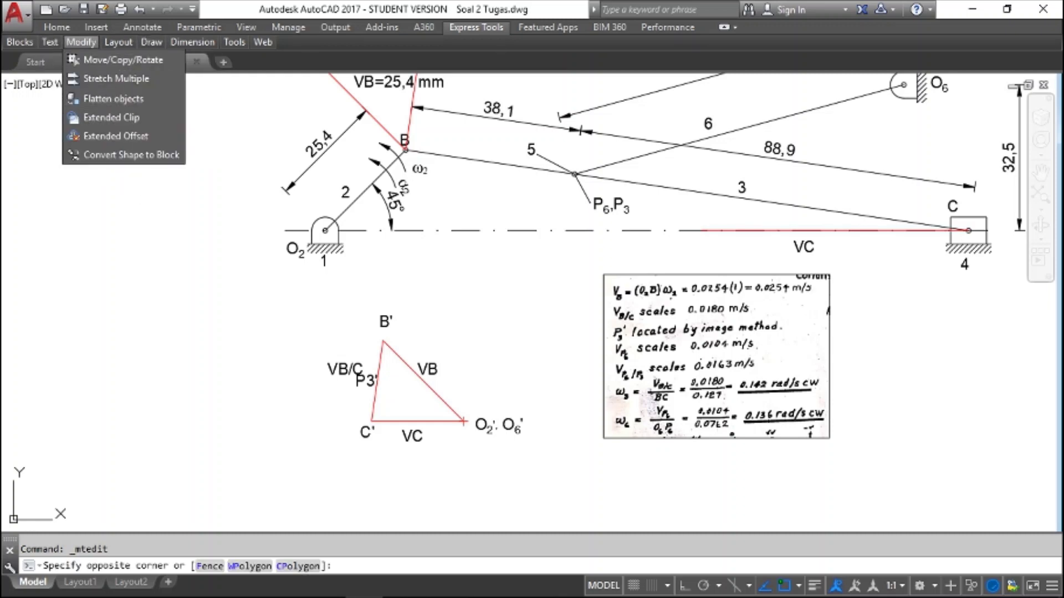
{"action": "key", "text": "Escape"}
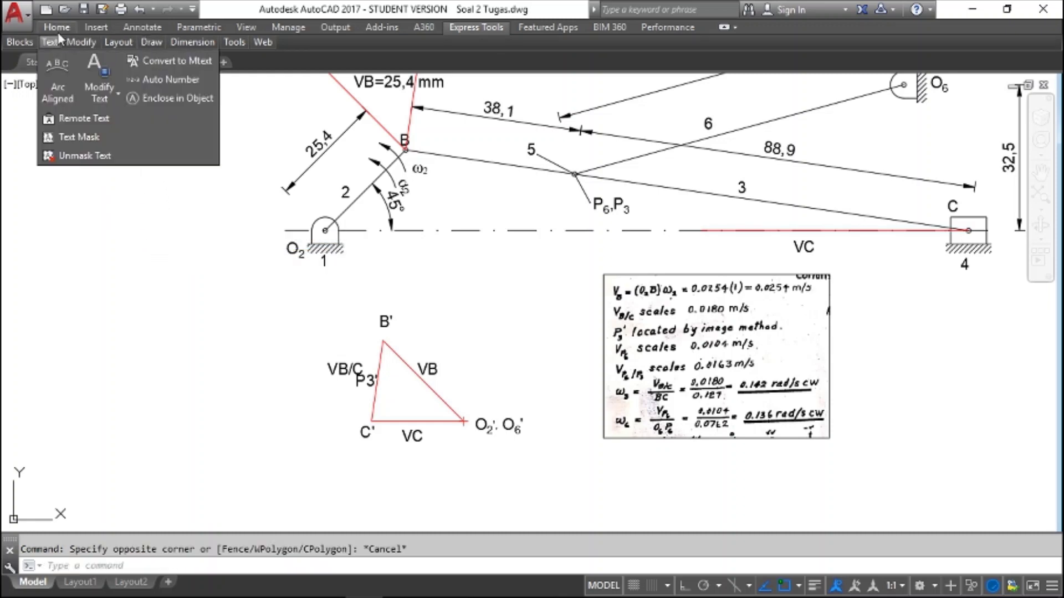
{"action": "left_click", "coordinate": [58, 28]}
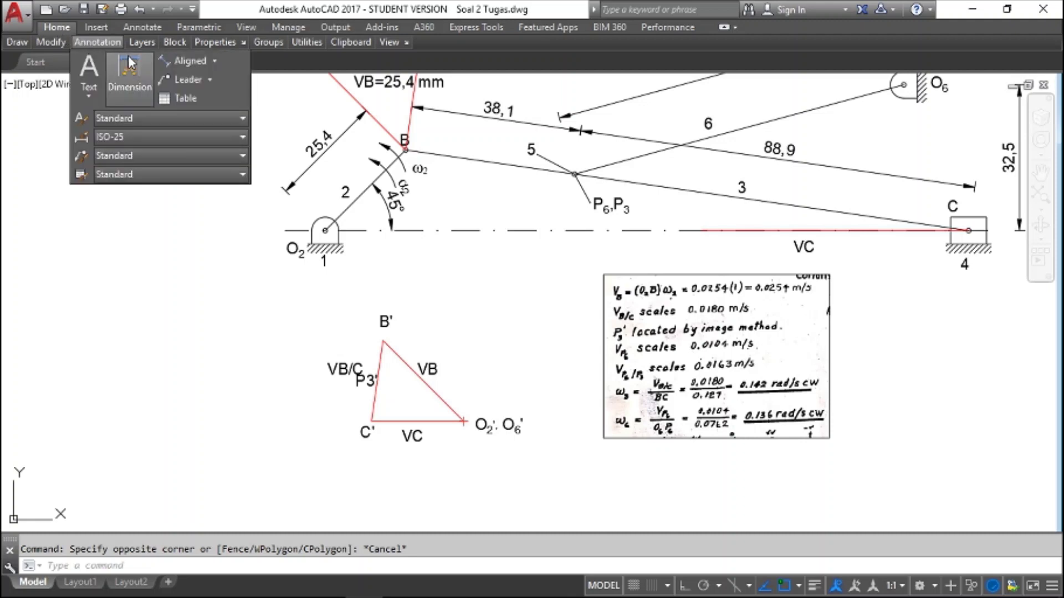
{"action": "left_click", "coordinate": [176, 60]}
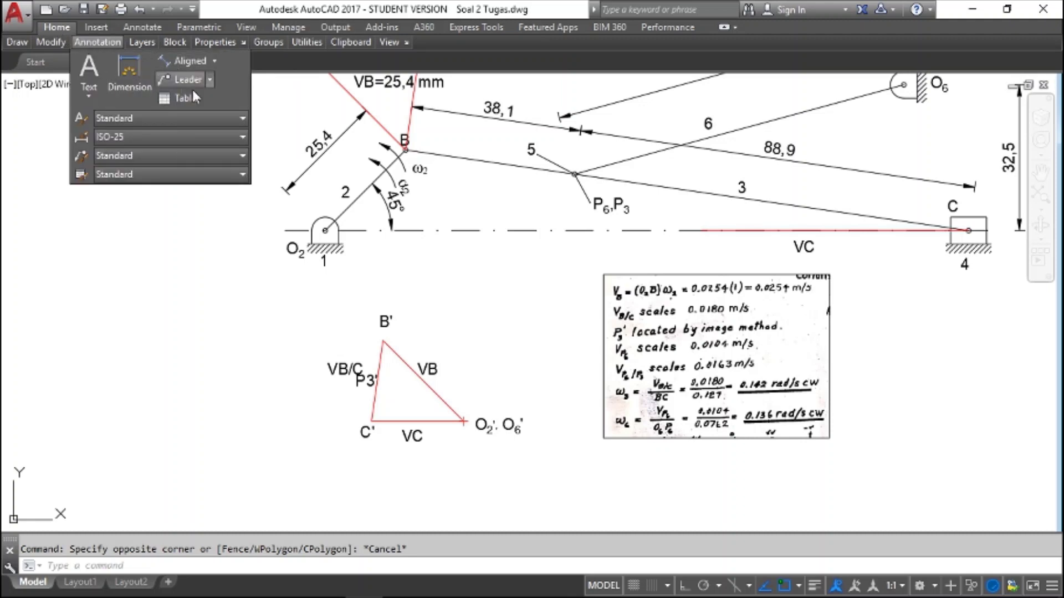
{"action": "left_click", "coordinate": [383, 343]}
{"action": "left_click", "coordinate": [370, 424]}
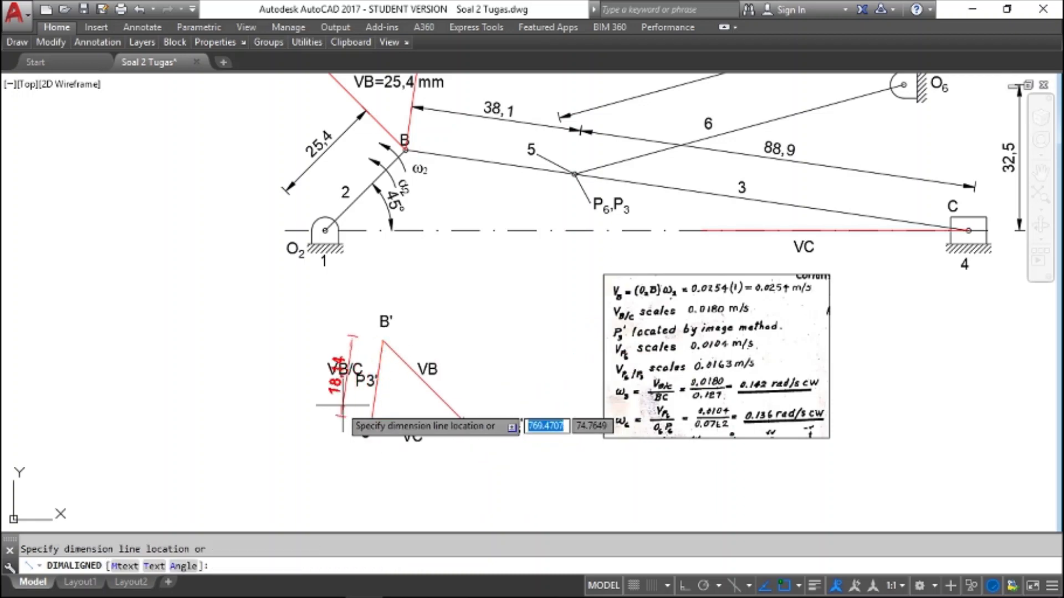
{"action": "left_click", "coordinate": [307, 370]}
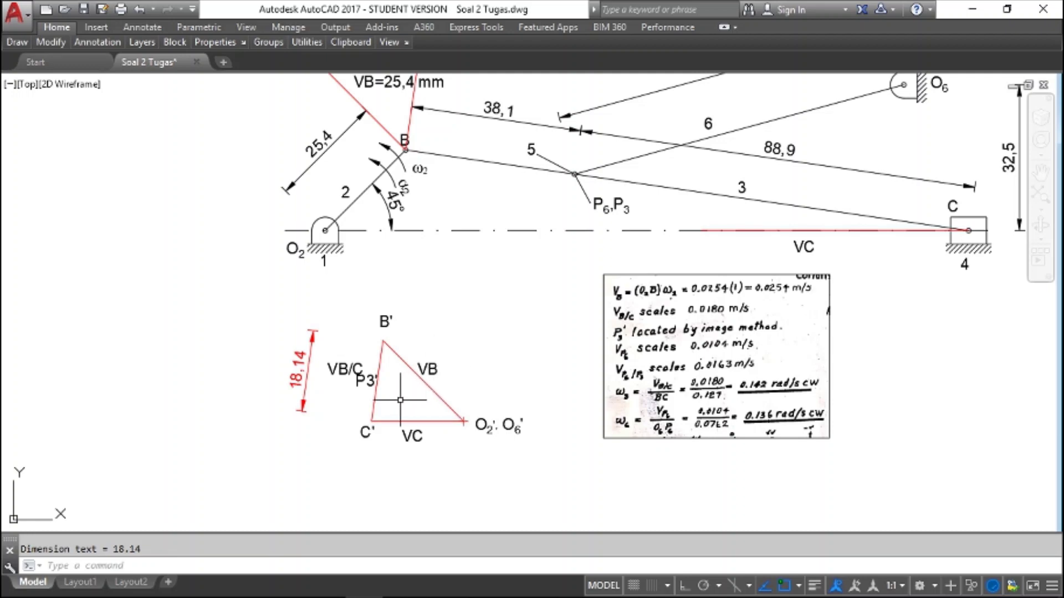
Switch to Excel and set the B'C' length in cell A4 to 18.14
{"action": "key", "text": "alt+Tab"}
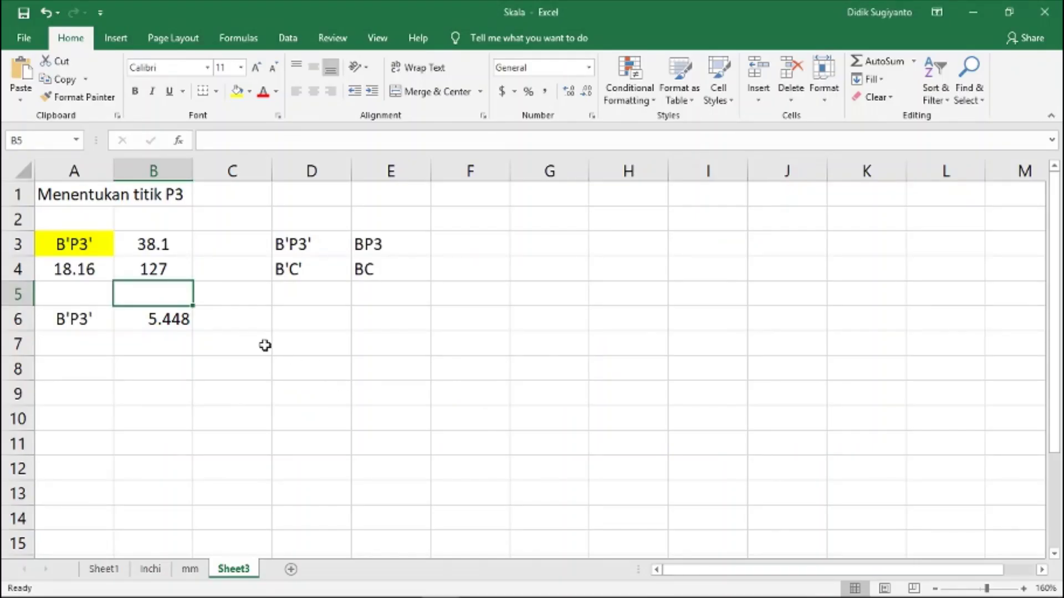
{"action": "left_click", "coordinate": [86, 271]}
{"action": "type", "text": "1"}
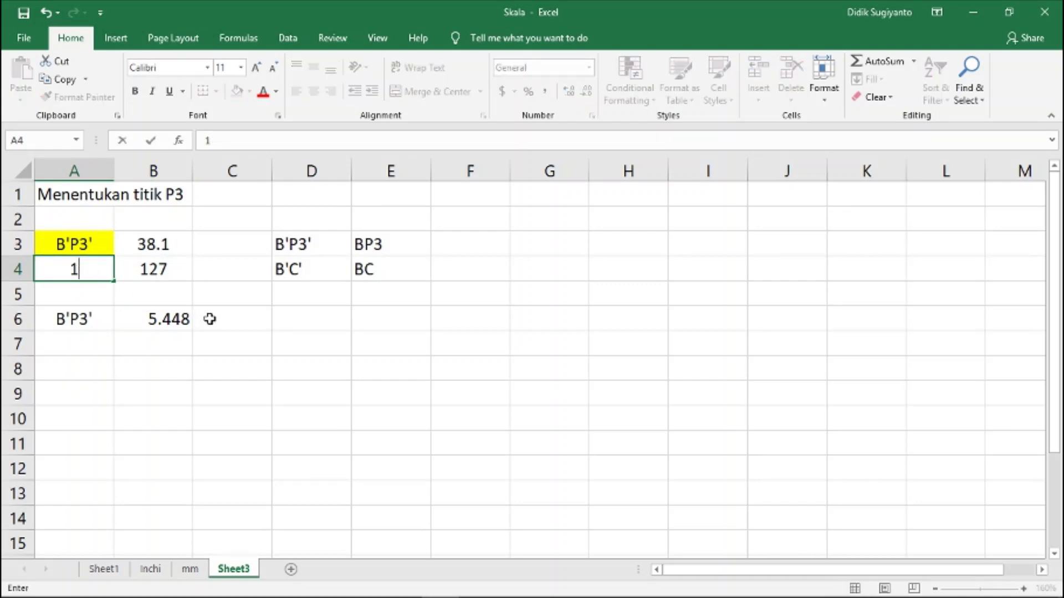
{"action": "type", "text": "8.14"}
{"action": "left_click", "coordinate": [302, 363]}
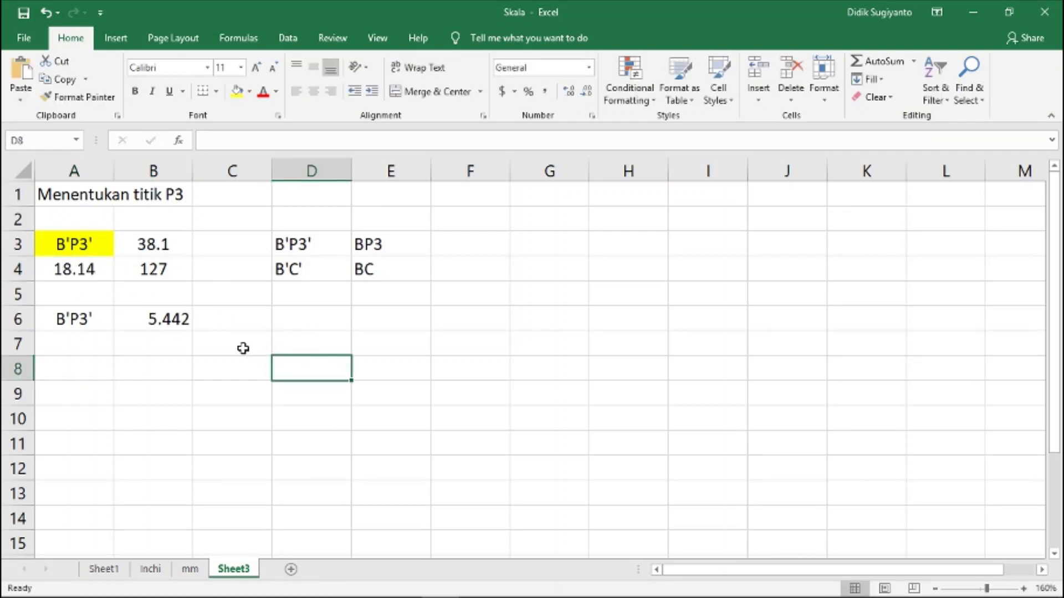
Switch to AutoCAD and examine the velocity triangle around B', C' and the P3' label on the VB/C line
{"action": "key", "text": "alt+Tab"}
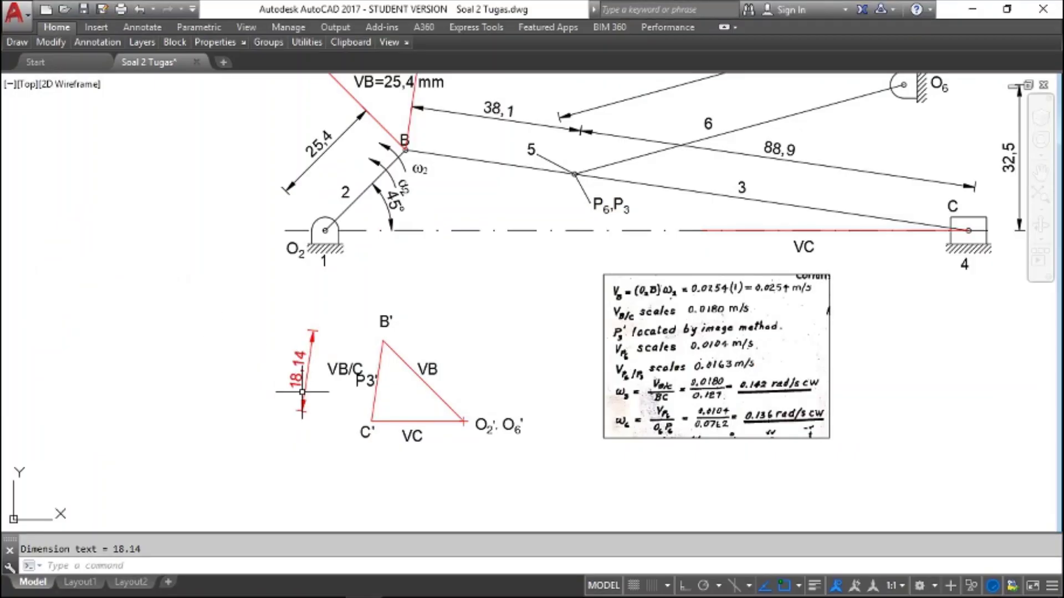
{"action": "scroll", "coordinate": [393, 364], "scroll_direction": "up", "scroll_amount": 4}
{"action": "scroll", "coordinate": [393, 364], "scroll_direction": "up", "scroll_amount": 2}
{"action": "scroll", "coordinate": [392, 362], "scroll_direction": "down", "scroll_amount": 4}
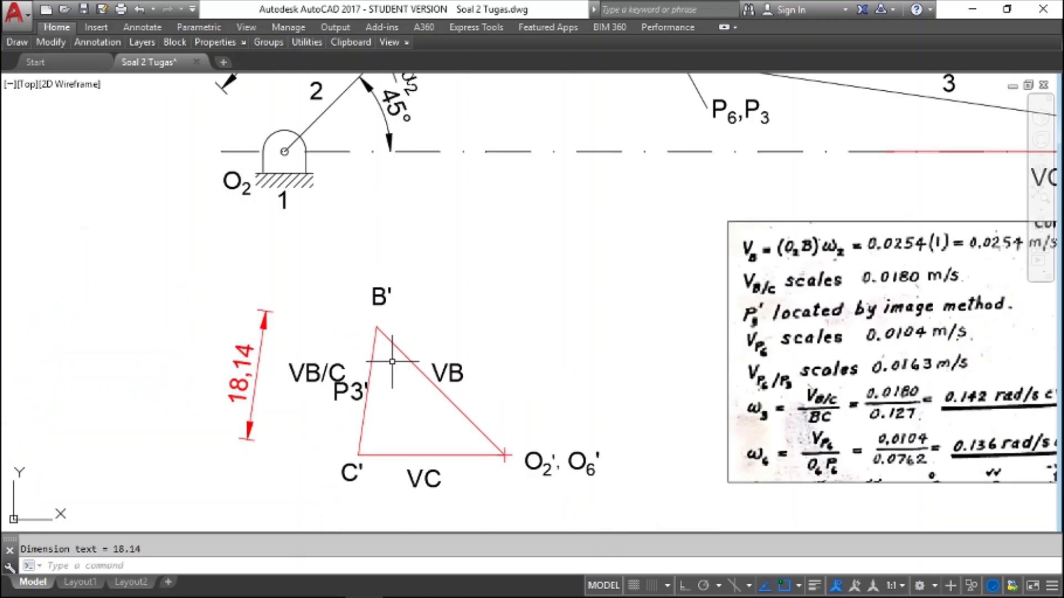
{"action": "scroll", "coordinate": [371, 450], "scroll_direction": "up", "scroll_amount": 6}
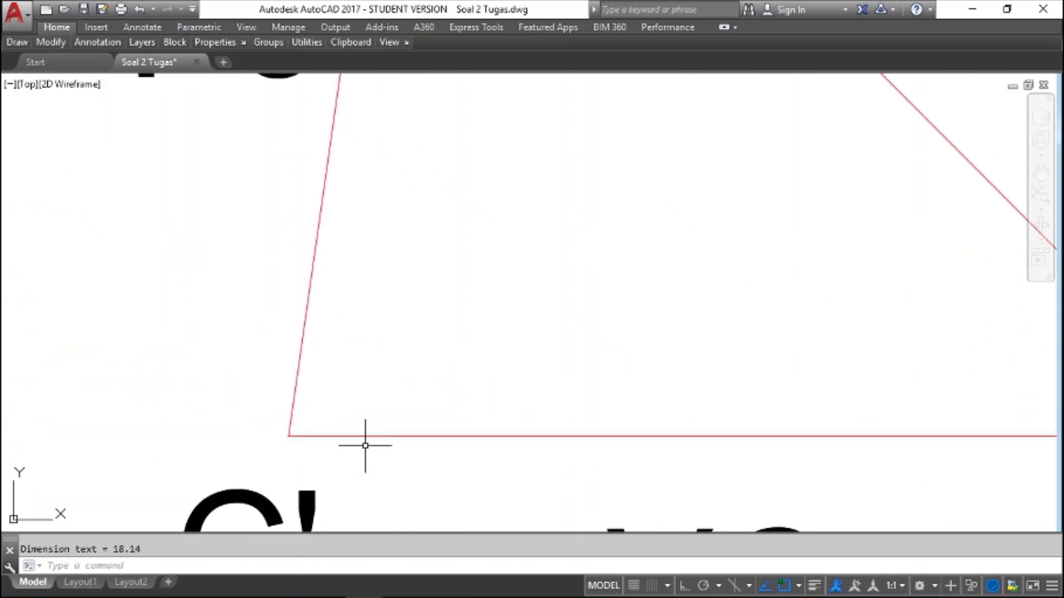
{"action": "scroll", "coordinate": [356, 423], "scroll_direction": "down", "scroll_amount": 4}
{"action": "scroll", "coordinate": [359, 405], "scroll_direction": "down", "scroll_amount": 1}
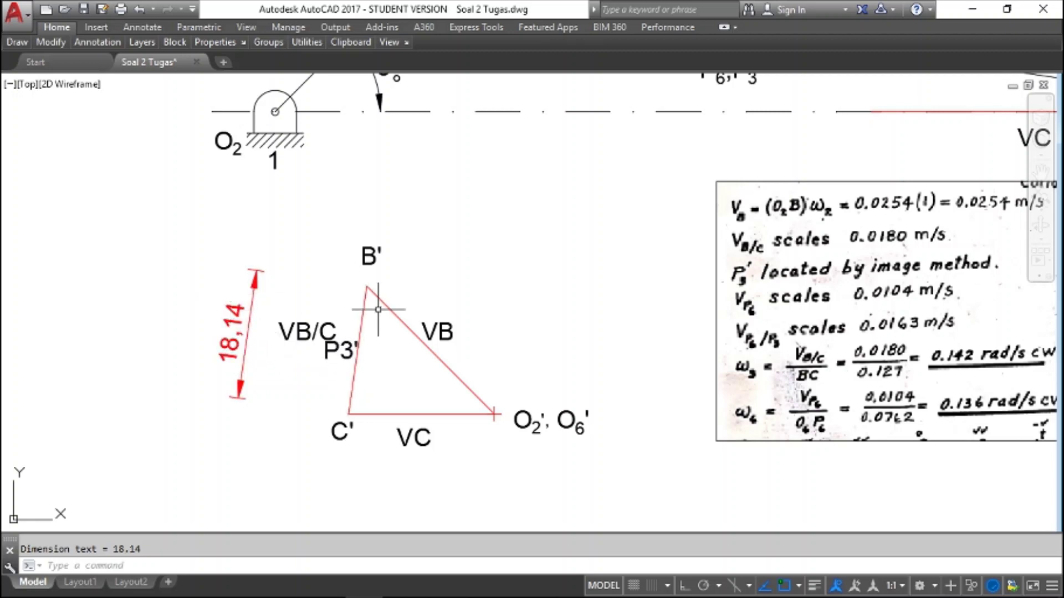
{"action": "scroll", "coordinate": [378, 309], "scroll_direction": "down", "scroll_amount": 1}
Switch to Excel and review the ratio terms B'P3' and B'C' in column D against BP3 and BC in column E
{"action": "key", "text": "alt+Tab"}
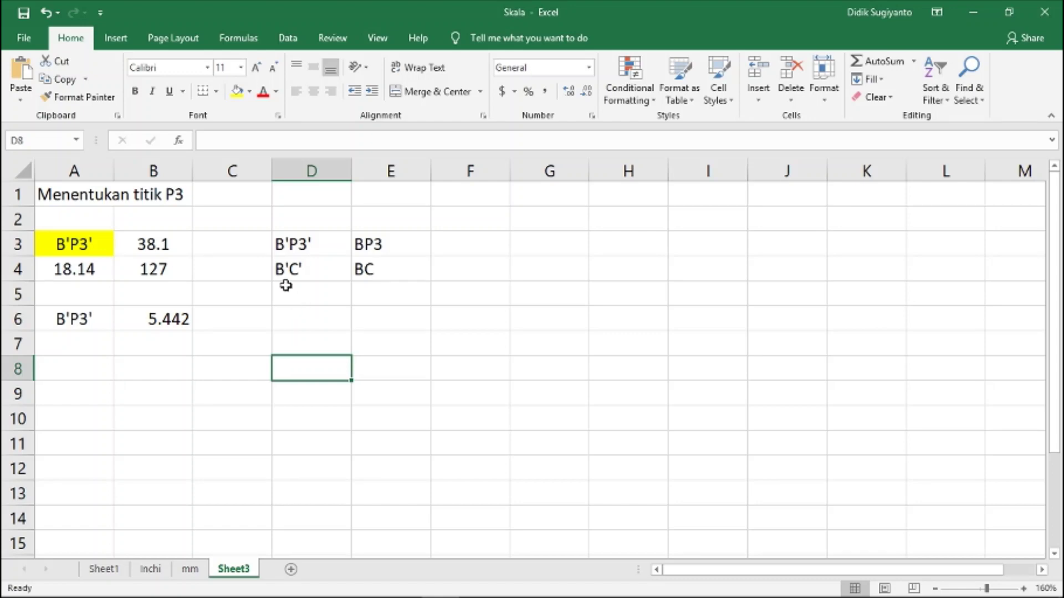
{"action": "left_click_drag", "start_coordinate": [285, 242], "coordinate": [299, 267]}
{"action": "key", "text": "ctrl+v"}
{"action": "left_click", "coordinate": [361, 245]}
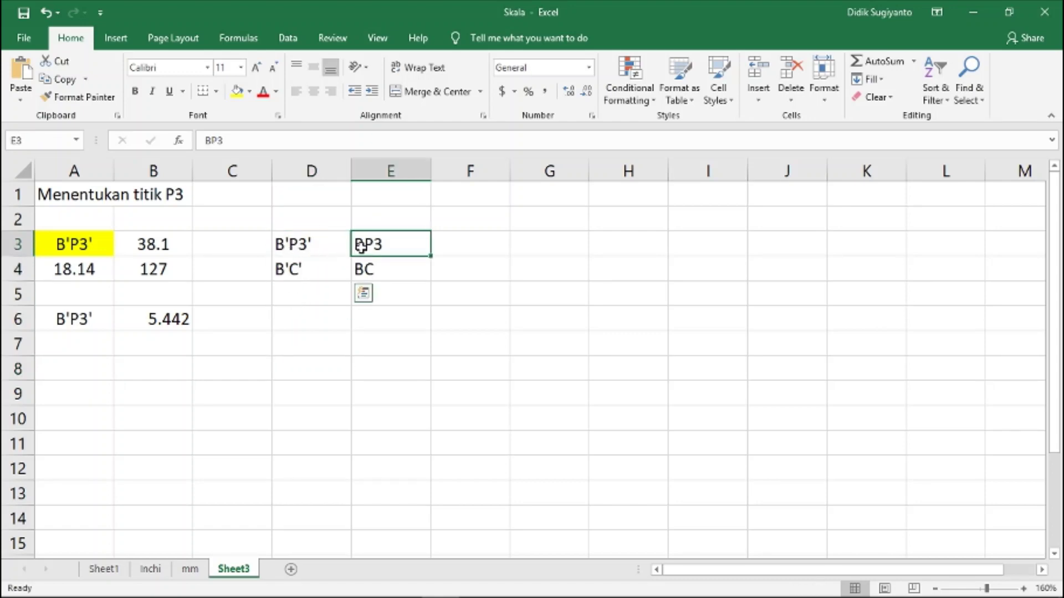
{"action": "left_click_drag", "start_coordinate": [361, 245], "coordinate": [368, 266]}
{"action": "key", "text": "ctrl+v"}
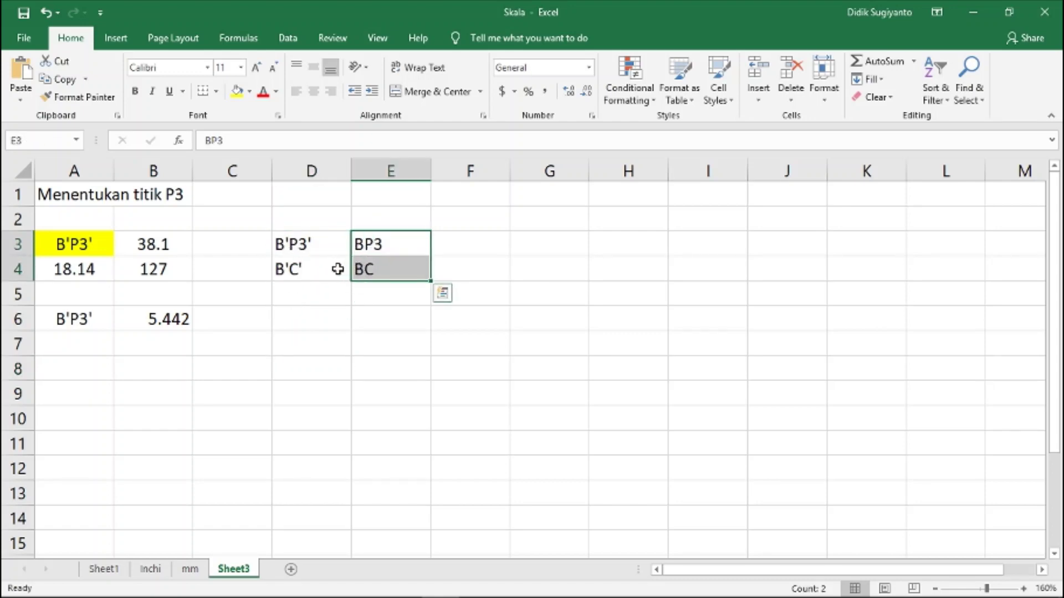
{"action": "key", "text": "ctrl+c"}
{"action": "key", "text": "Escape"}
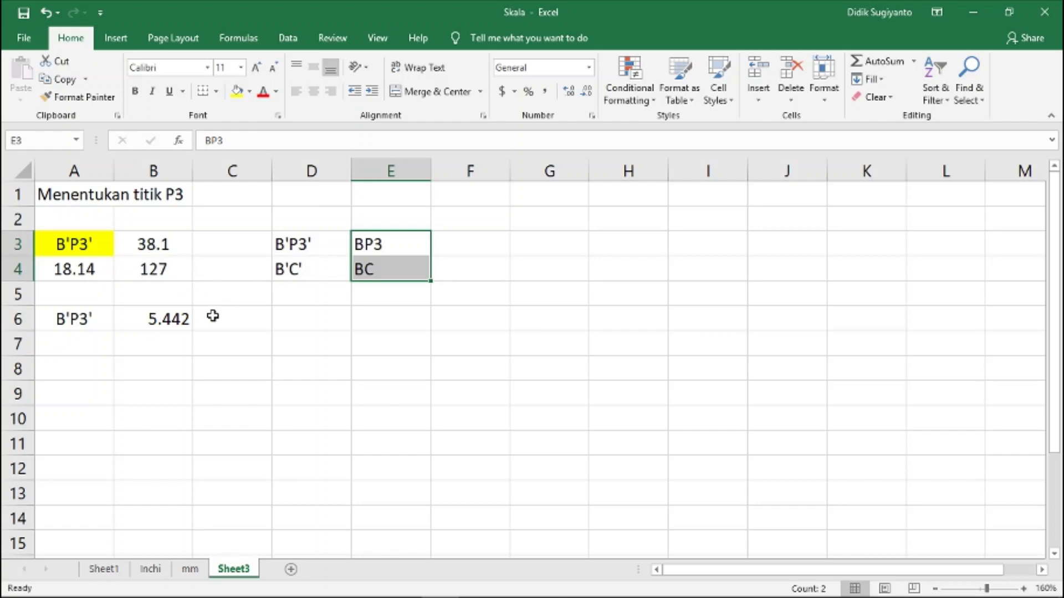
Check the calculated B'P3' length in Excel, and draw a circle of radius 5.442 centred on B' in the AutoCAD velocity triangle
{"action": "key", "text": "alt+Tab"}
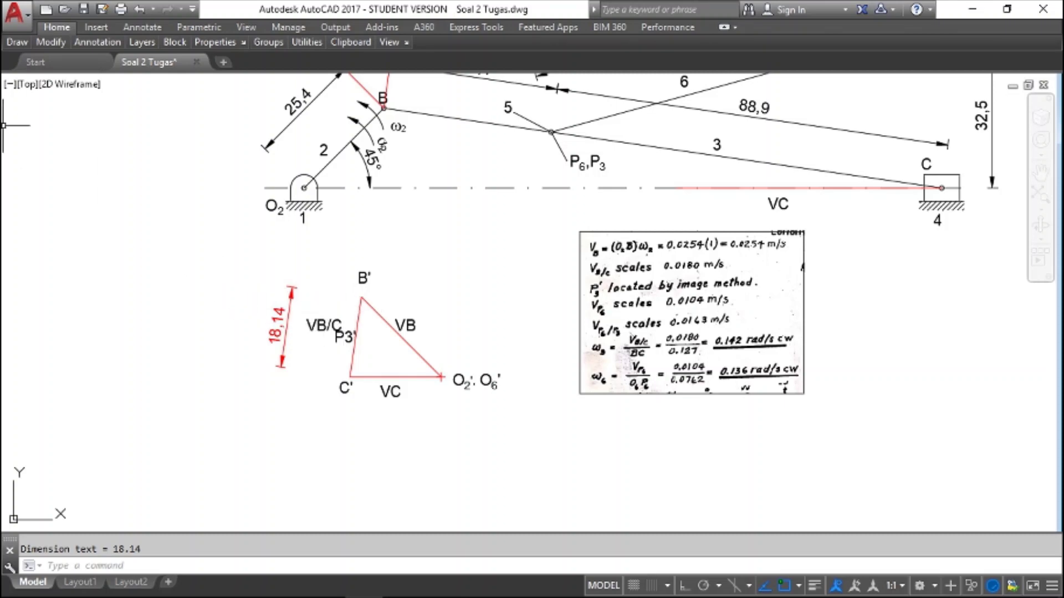
{"action": "key", "text": "alt+Tab"}
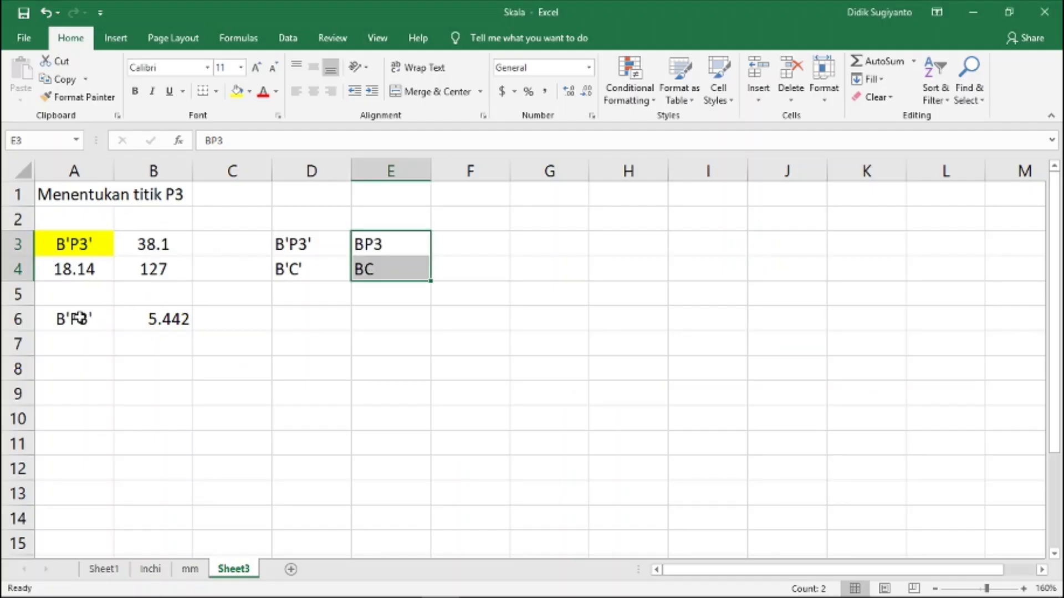
{"action": "key", "text": "alt+Tab"}
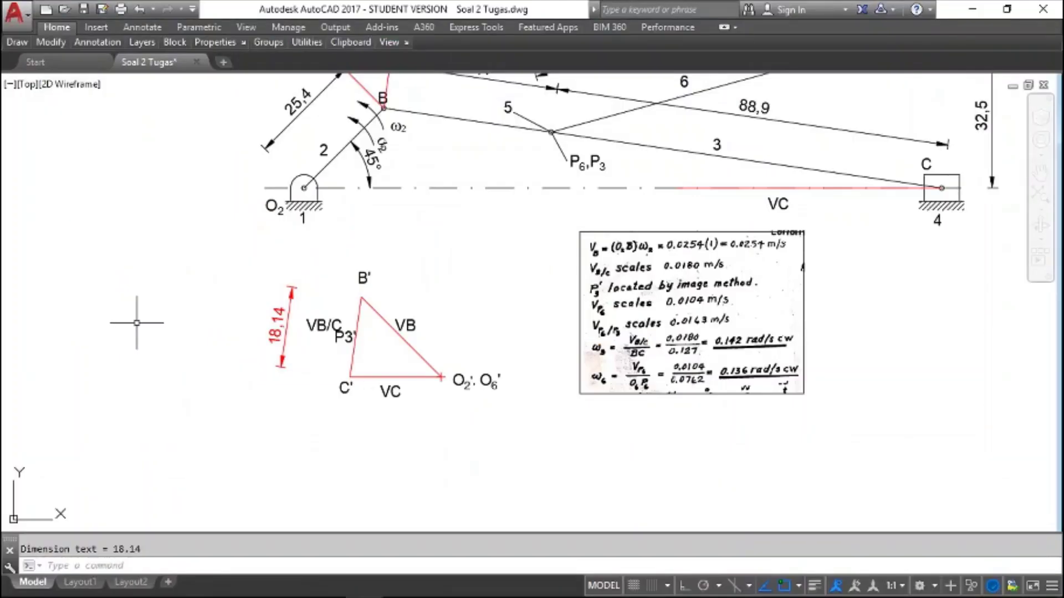
{"action": "key", "text": "alt+Tab"}
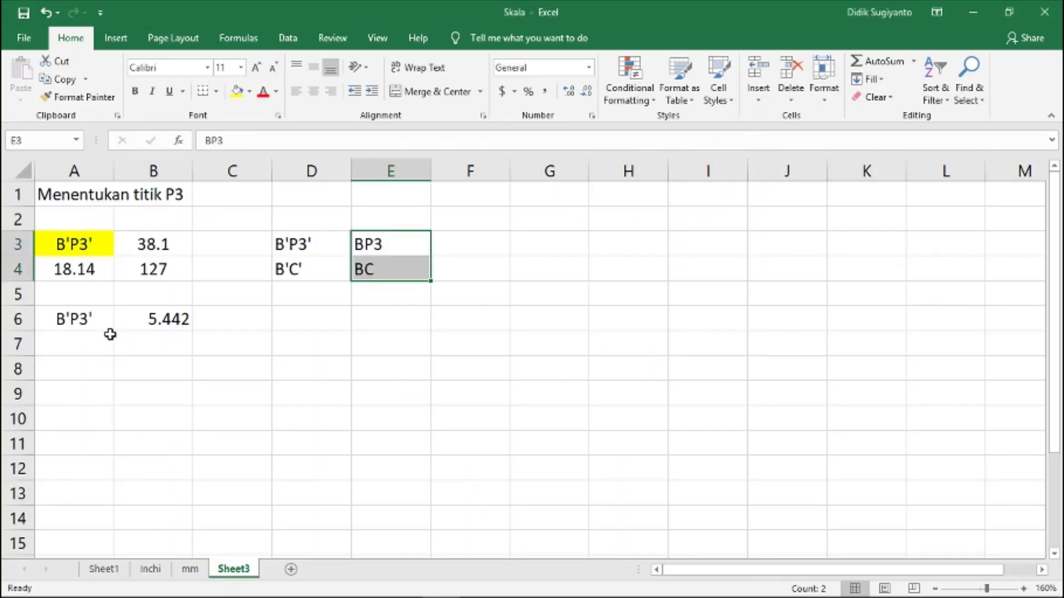
{"action": "key", "text": "alt+Tab"}
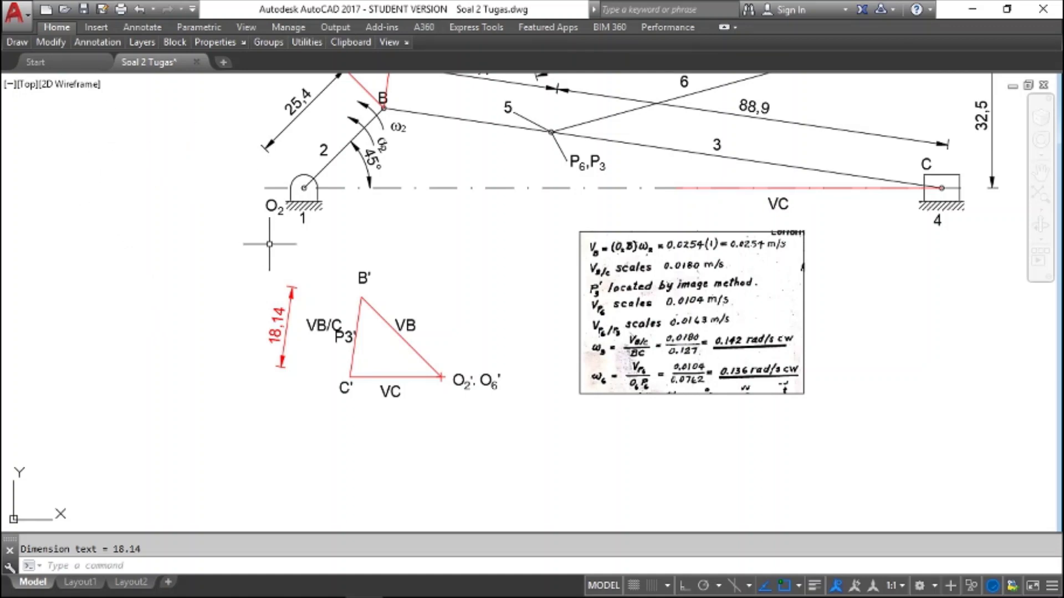
{"action": "type", "text": "c"}
{"action": "key", "text": "Return"}
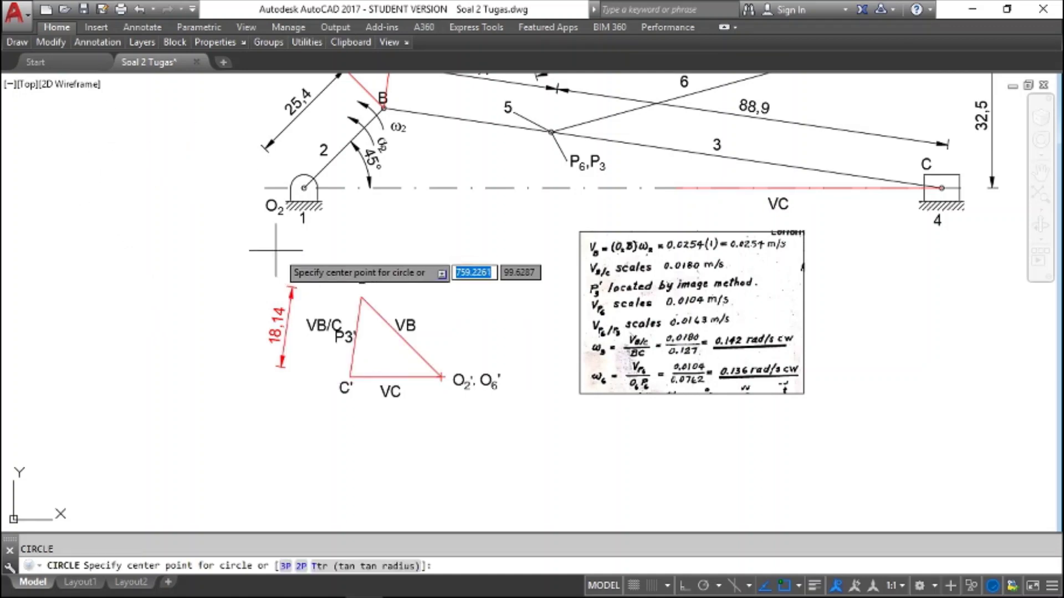
{"action": "left_click", "coordinate": [361, 296]}
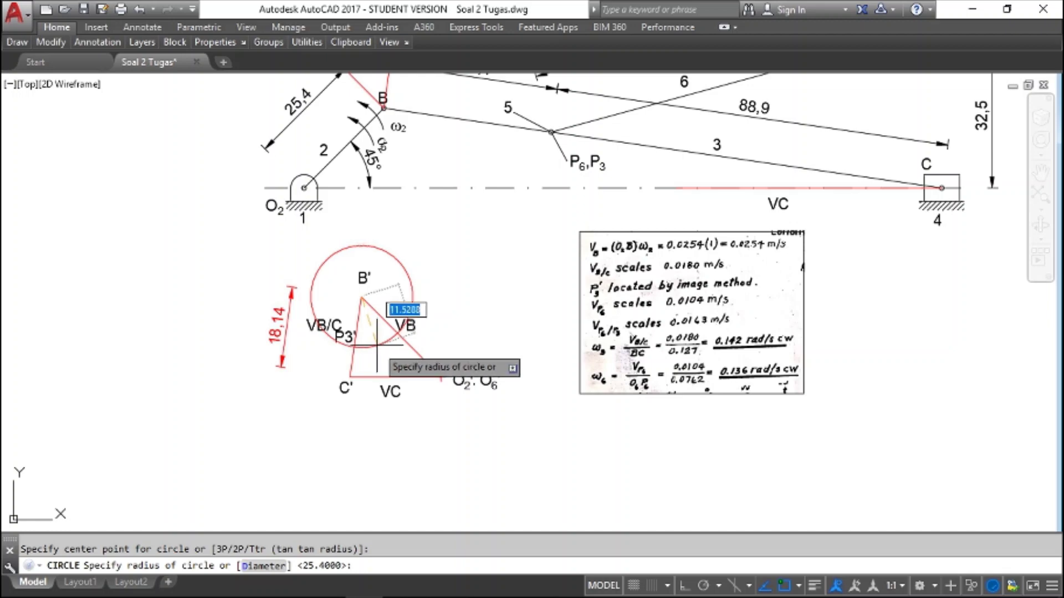
{"action": "type", "text": "5"}
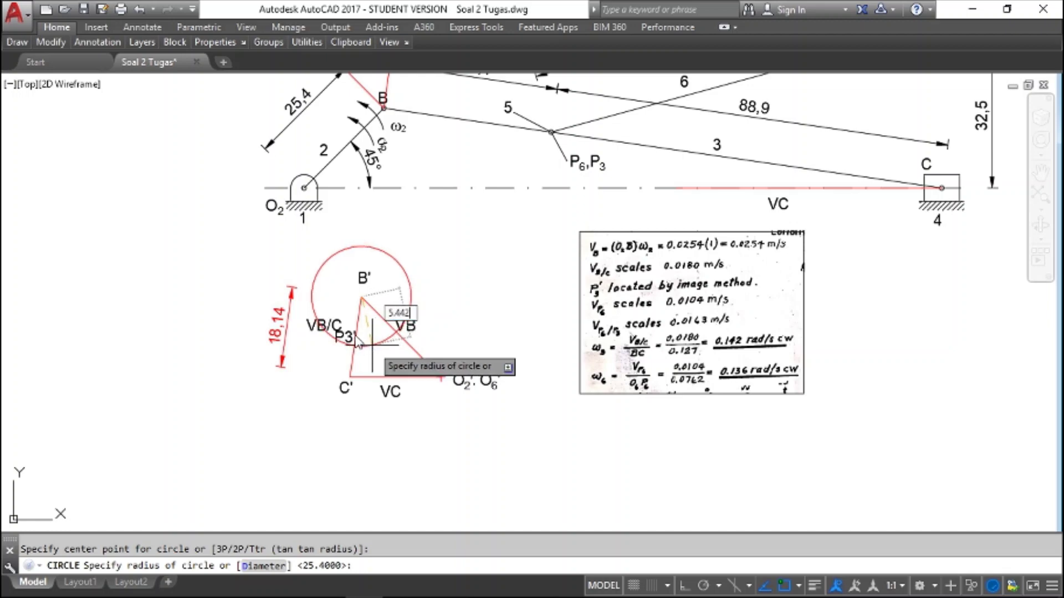
{"action": "type", "text": ".442"}
{"action": "key", "text": "Return"}
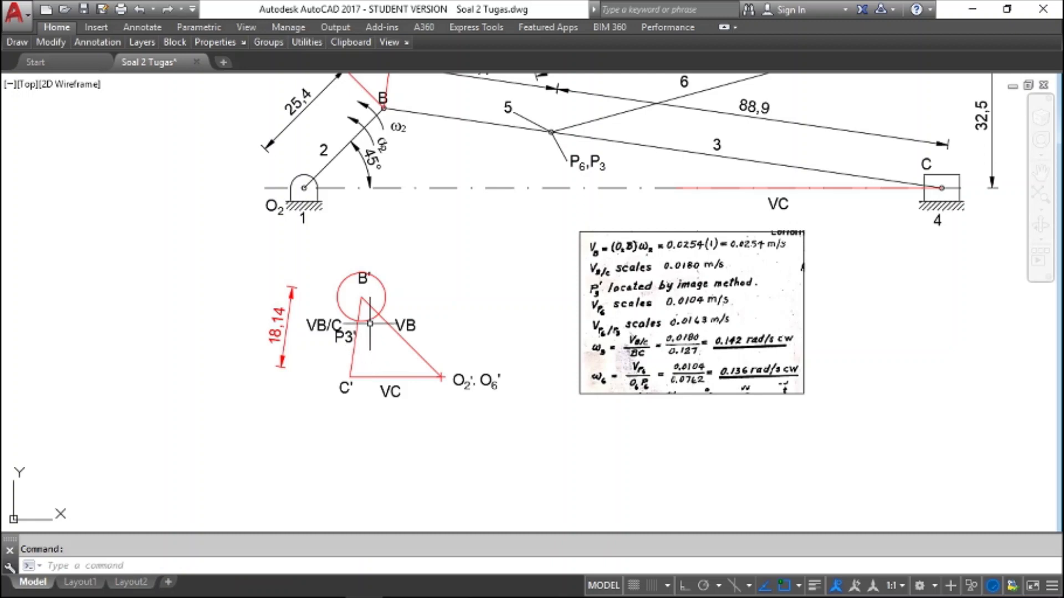
{"action": "scroll", "coordinate": [370, 323], "scroll_direction": "up", "scroll_amount": 3}
{"action": "scroll", "coordinate": [368, 310], "scroll_direction": "down", "scroll_amount": 3}
{"action": "scroll", "coordinate": [366, 319], "scroll_direction": "up", "scroll_amount": 2}
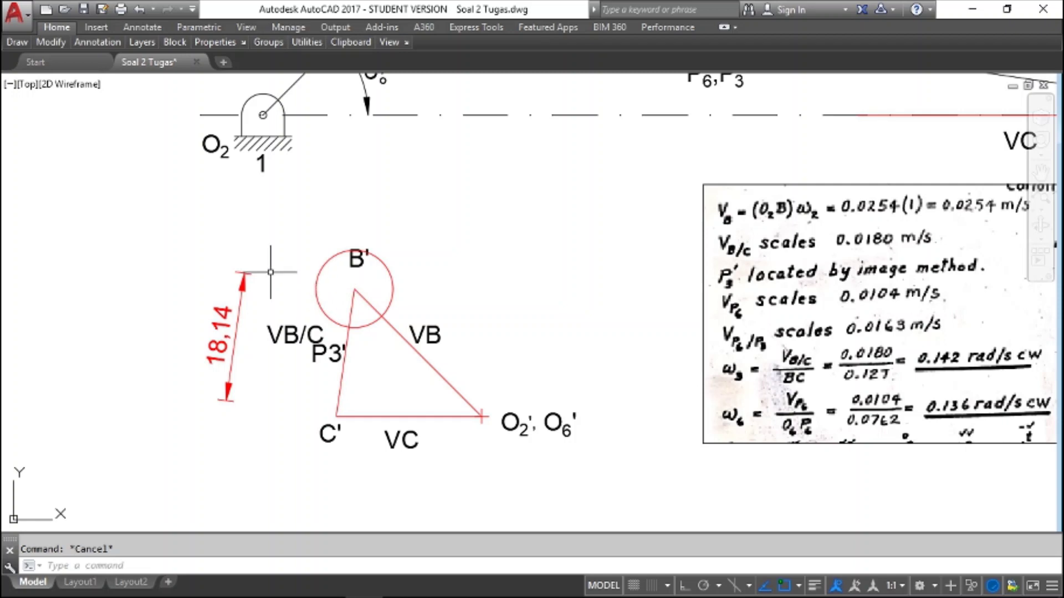
Draw a second circle of radius 5.442 centred on B' and erase the duplicate
{"action": "type", "text": "c"}
{"action": "key", "text": "Return"}
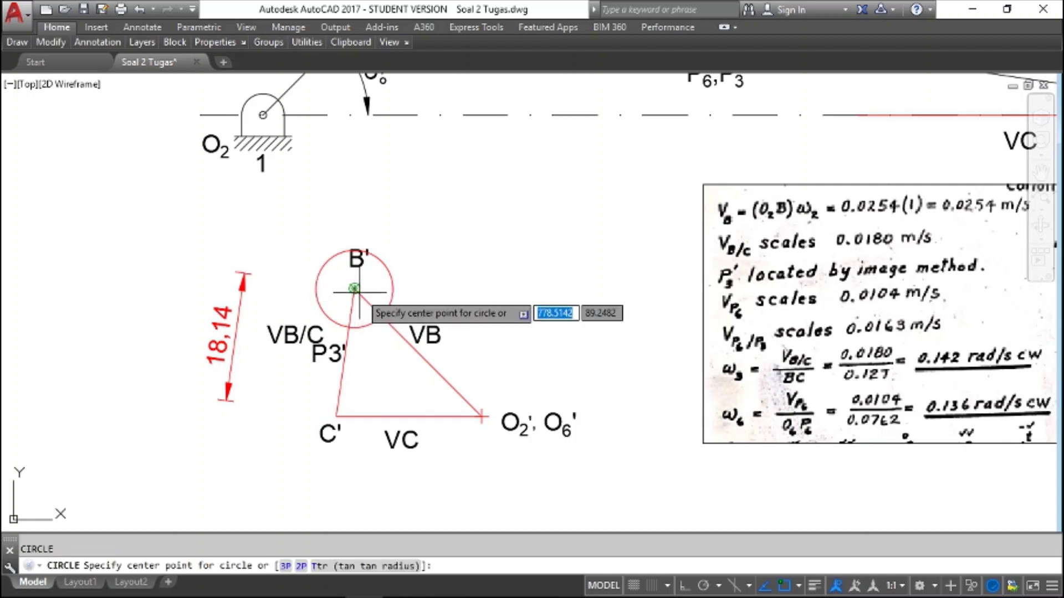
{"action": "left_click", "coordinate": [354, 289]}
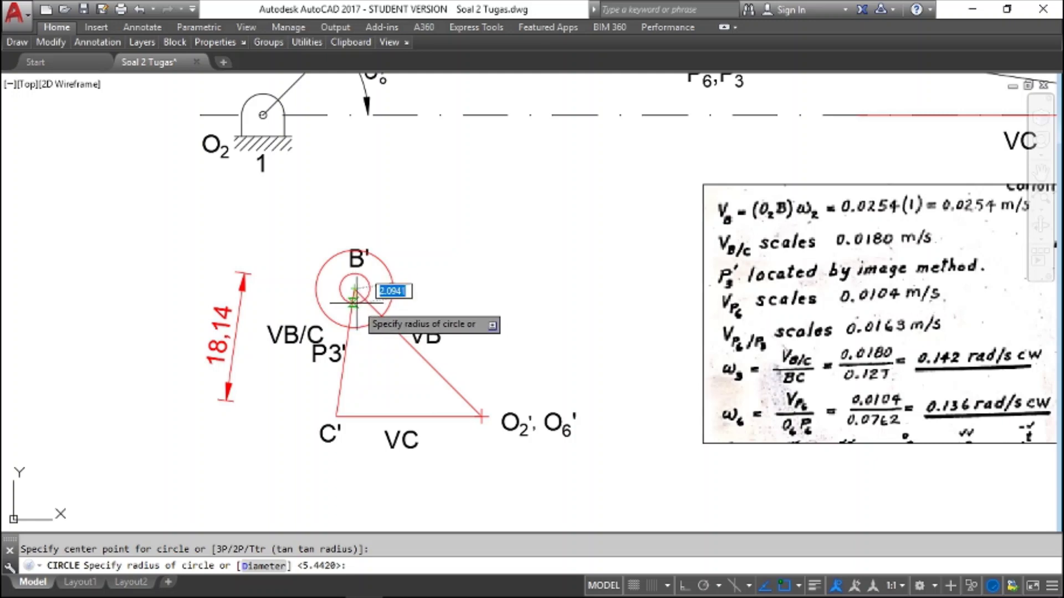
{"action": "type", "text": "5.44"}
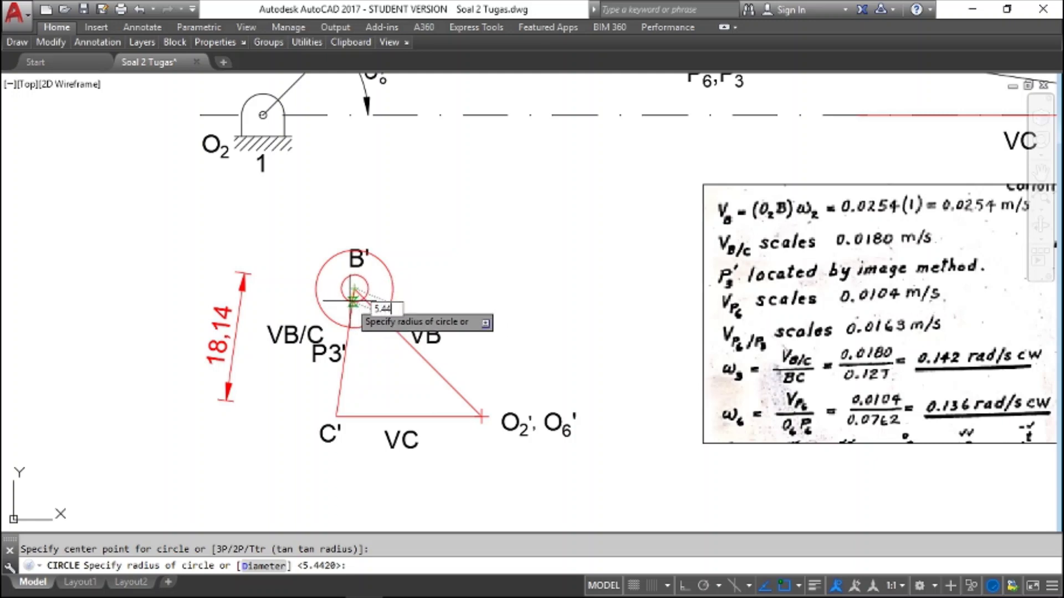
{"action": "type", "text": "2"}
{"action": "key", "text": "Return"}
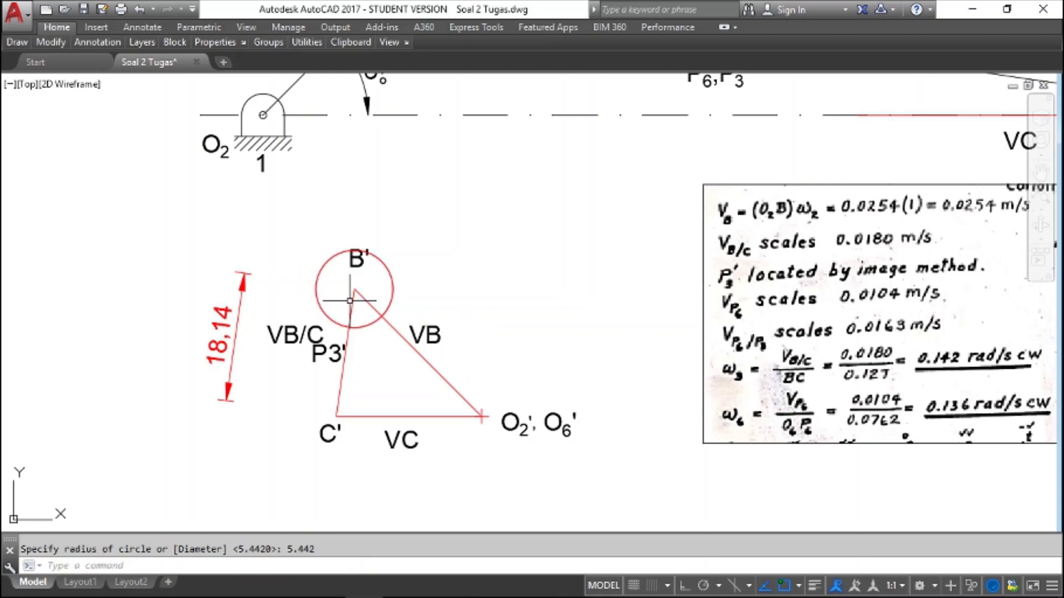
{"action": "left_click", "coordinate": [391, 285]}
{"action": "key", "text": "Delete"}
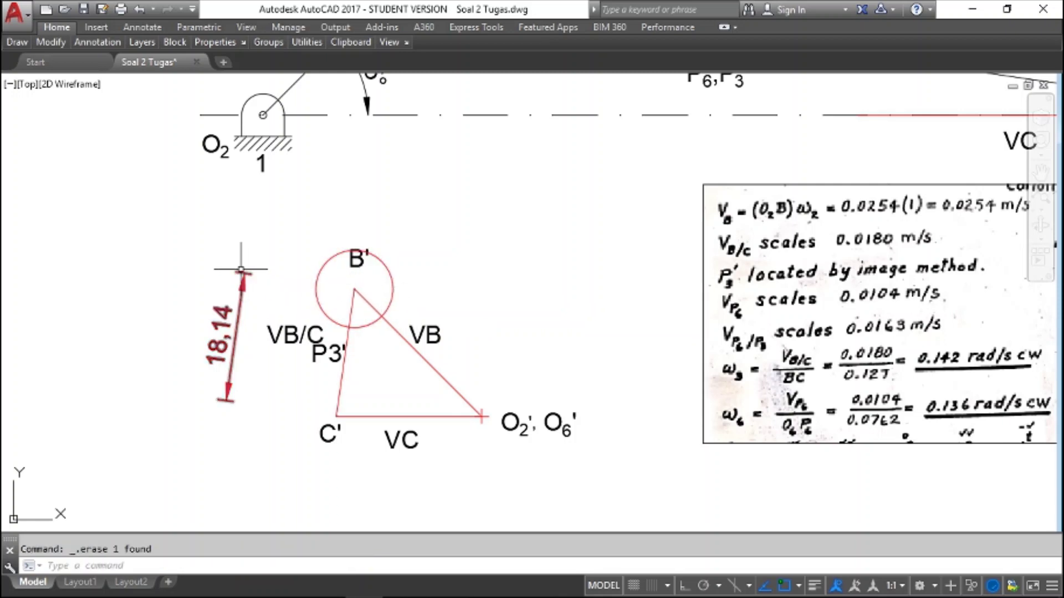
Draw a line from the O2', O6' point to P3', where the circle around B' crosses the VB/C line
{"action": "type", "text": "l"}
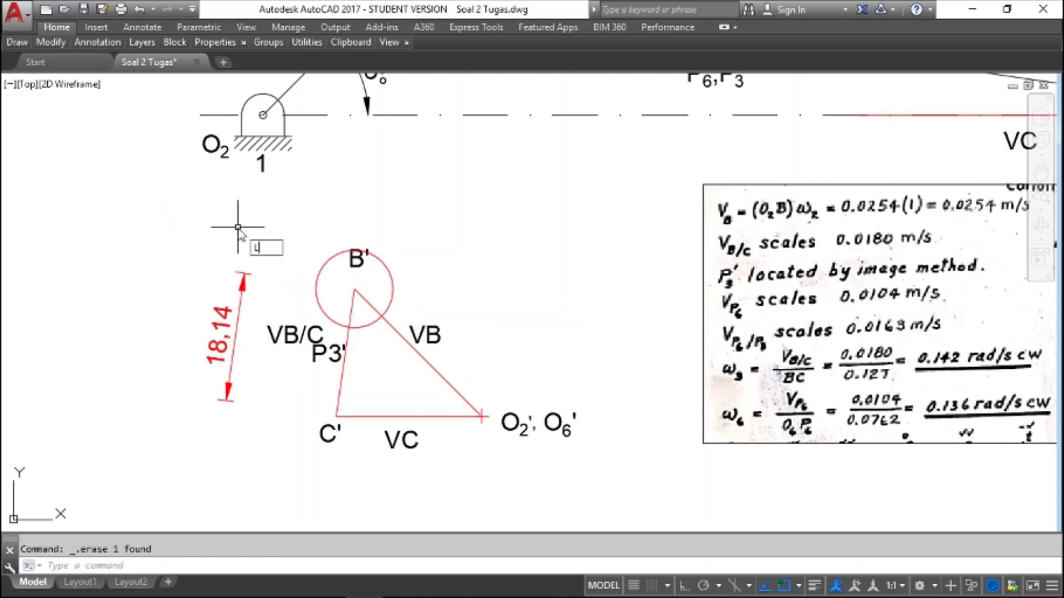
{"action": "key", "text": "Return"}
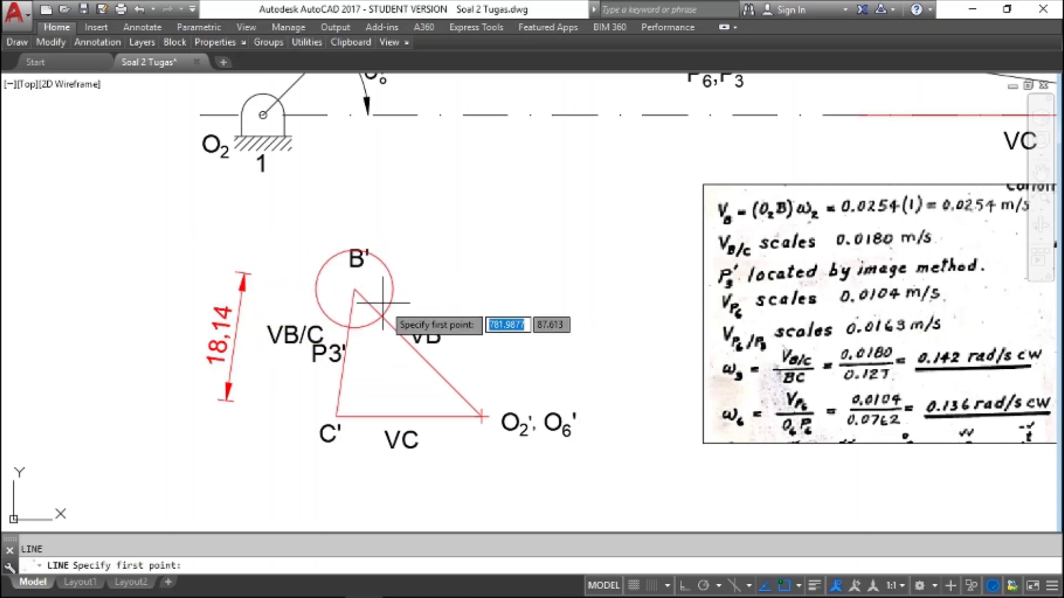
{"action": "left_click", "coordinate": [481, 416]}
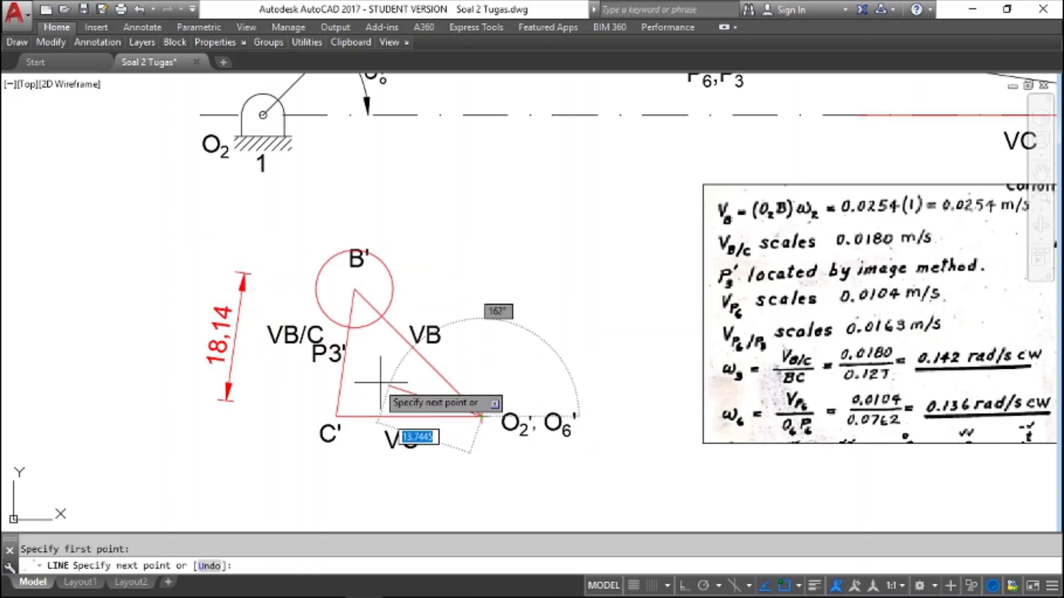
{"action": "left_click", "coordinate": [348, 327]}
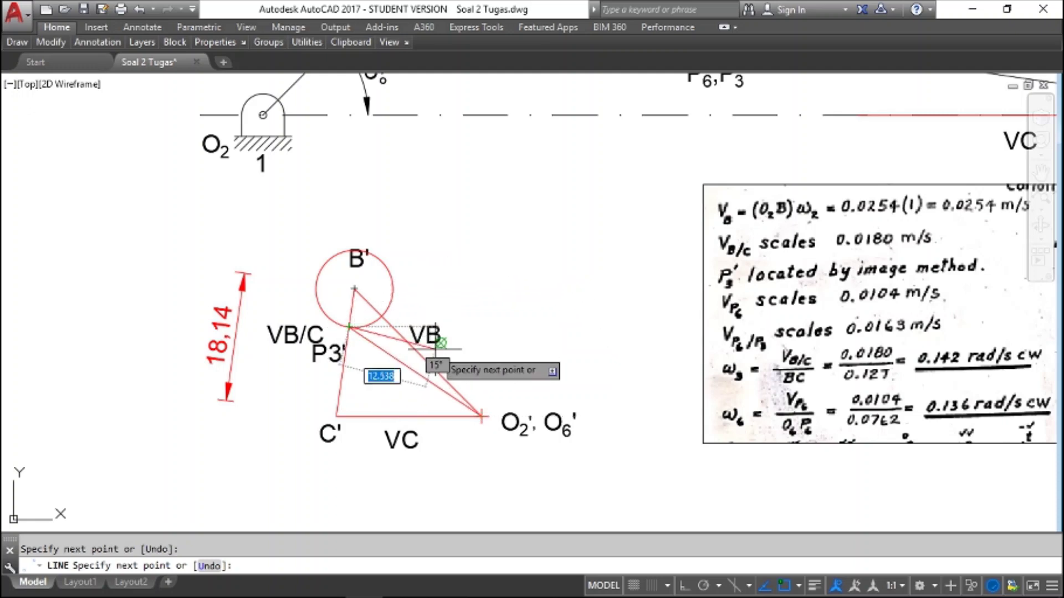
{"action": "key", "text": "Escape"}
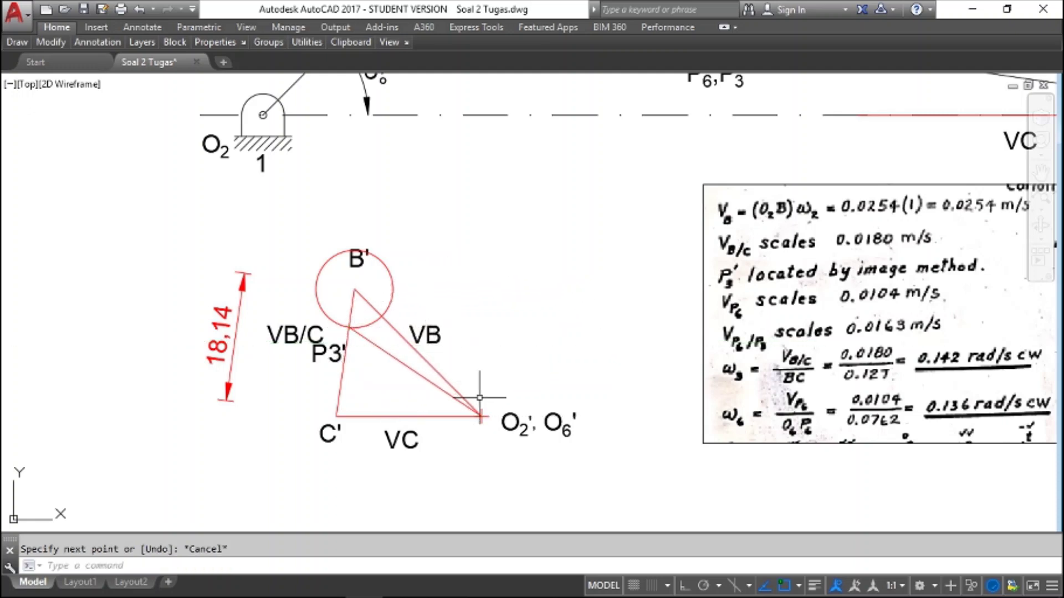
Switch to Excel to review the B'P3' calculation, and return to the velocity triangle in AutoCAD
{"action": "key", "text": "alt+Tab"}
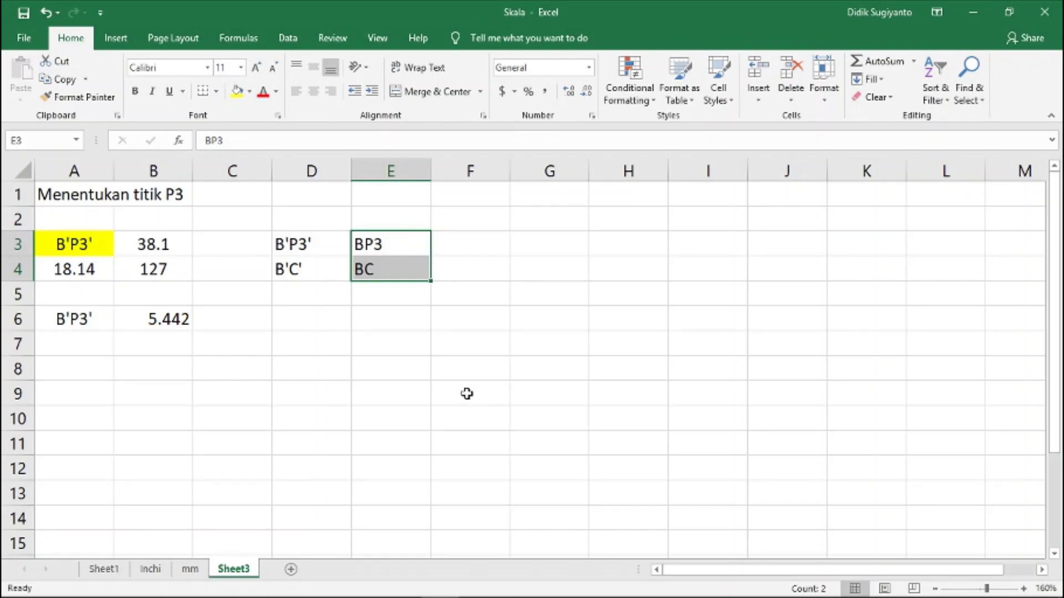
{"action": "key", "text": "alt+Tab"}
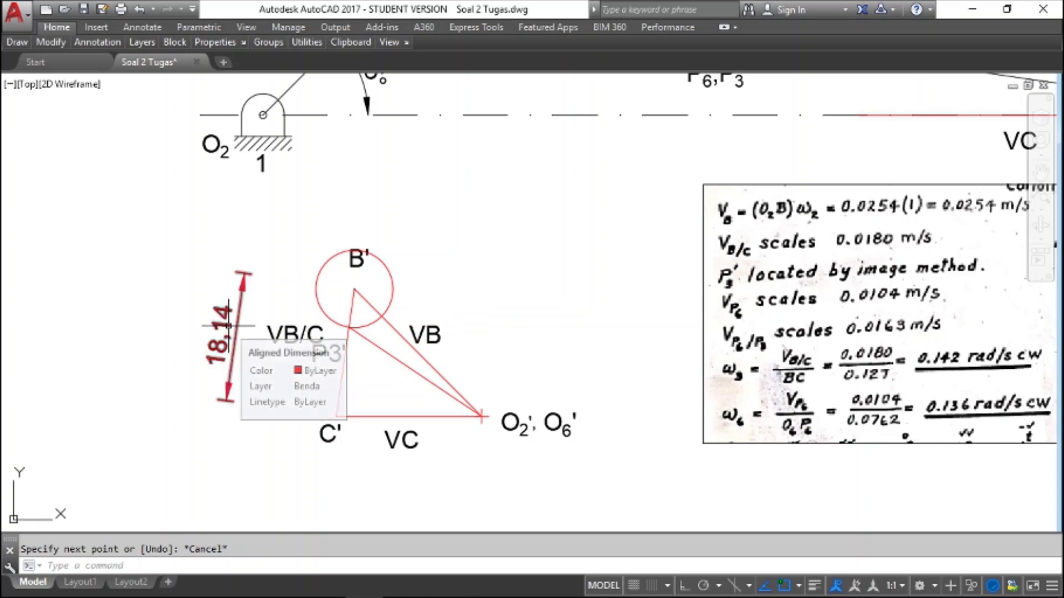
{"action": "key", "text": "alt"}
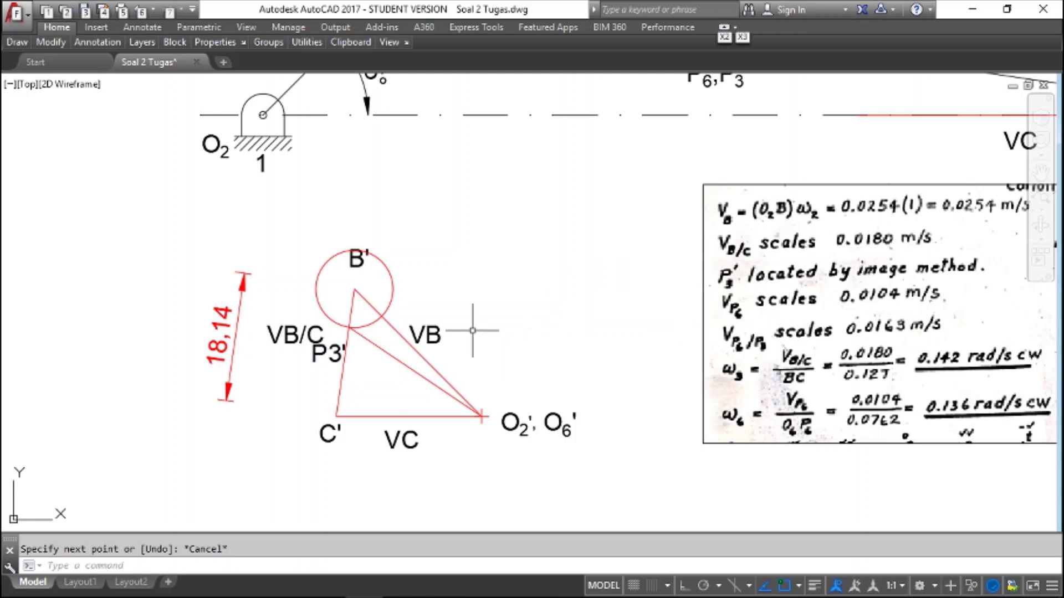
{"action": "key", "text": "Escape"}
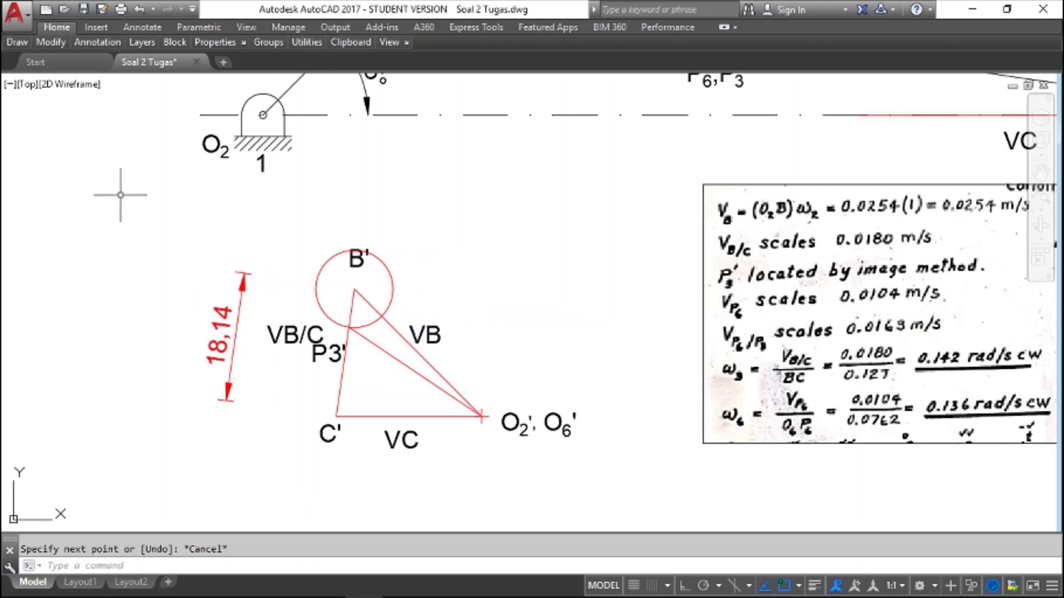
Add an aligned dimension to the line from P3' to O2', O6', placed outside the triangle beyond the VB label
{"action": "mouse_move", "coordinate": [98, 42]}
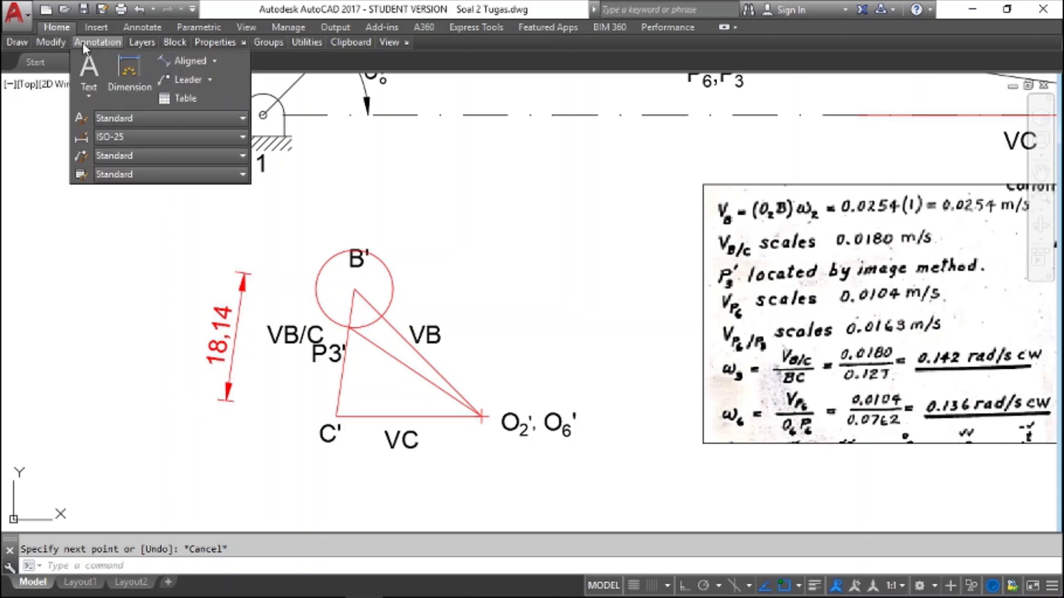
{"action": "left_click", "coordinate": [168, 61]}
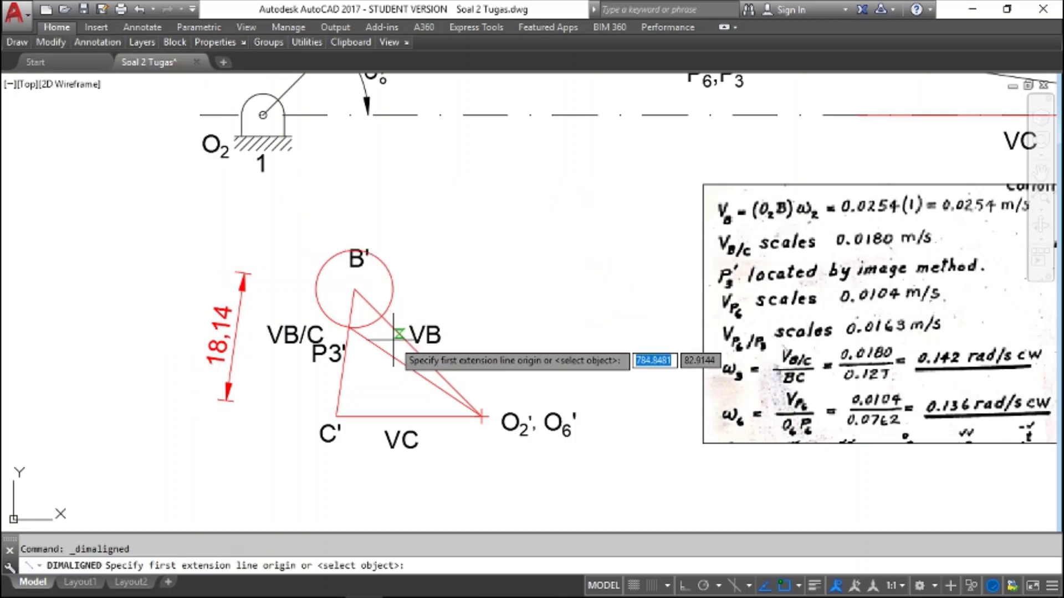
{"action": "left_click", "coordinate": [349, 327]}
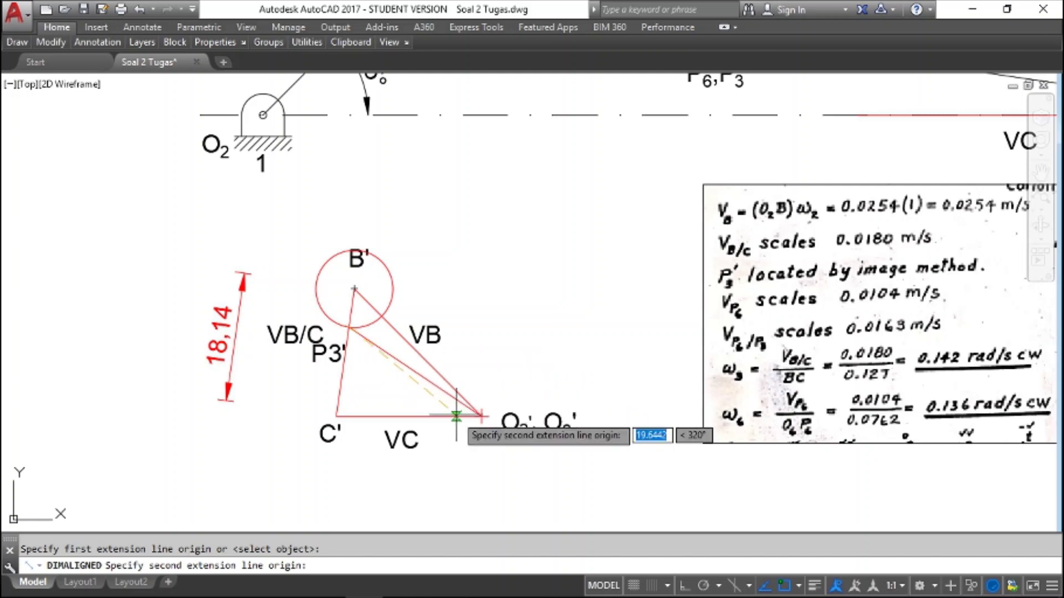
{"action": "left_click", "coordinate": [481, 415]}
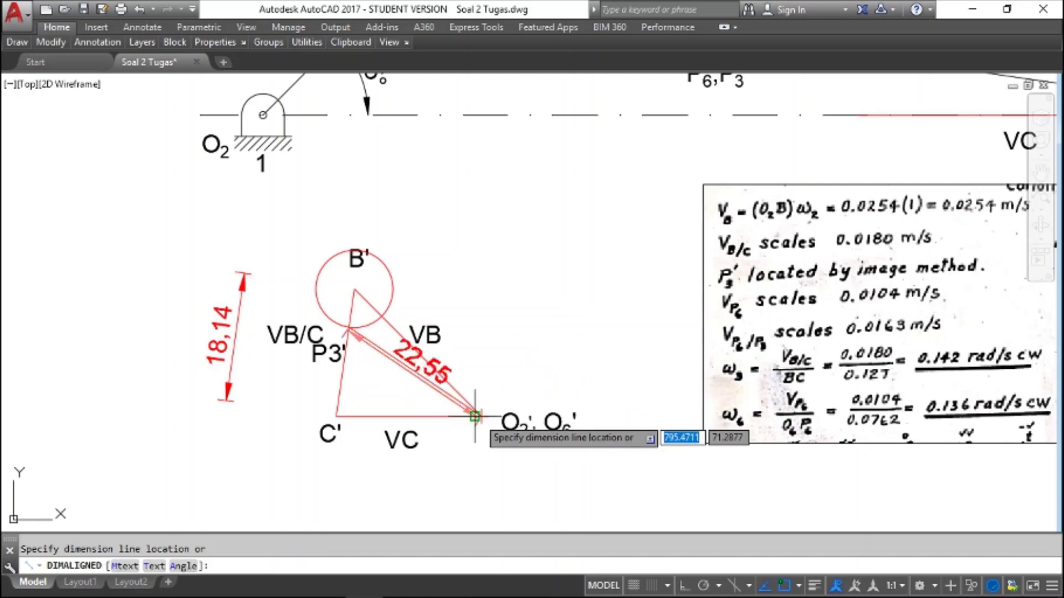
{"action": "left_click", "coordinate": [524, 347]}
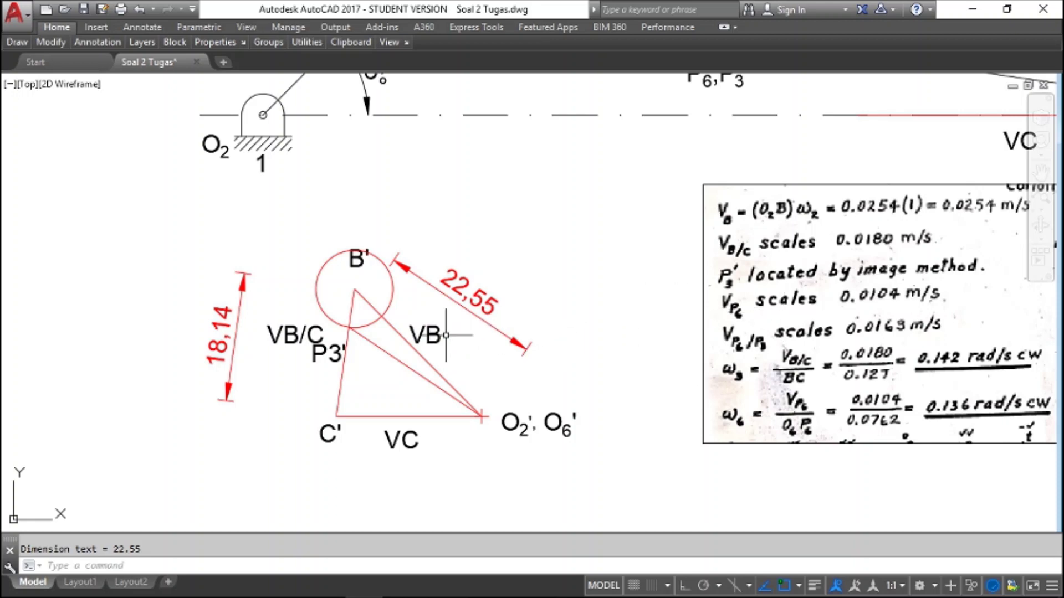
Draw a line starting at the P6, P3 joint on link 3 of the linkage drawing
{"action": "mouse_move", "coordinate": [563, 218]}
{"action": "middle_mouse_down"}
{"action": "mouse_move", "coordinate": [513, 367]}
{"action": "mouse_move", "coordinate": [465, 354]}
{"action": "middle_mouse_up"}
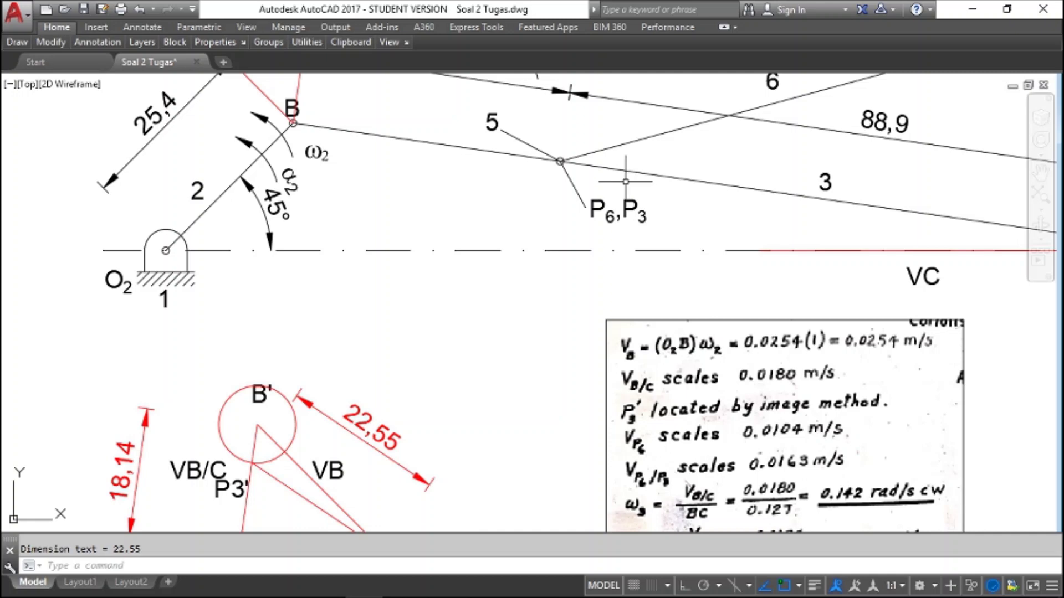
{"action": "middle_click_drag", "start_coordinate": [625, 186], "coordinate": [600, 176]}
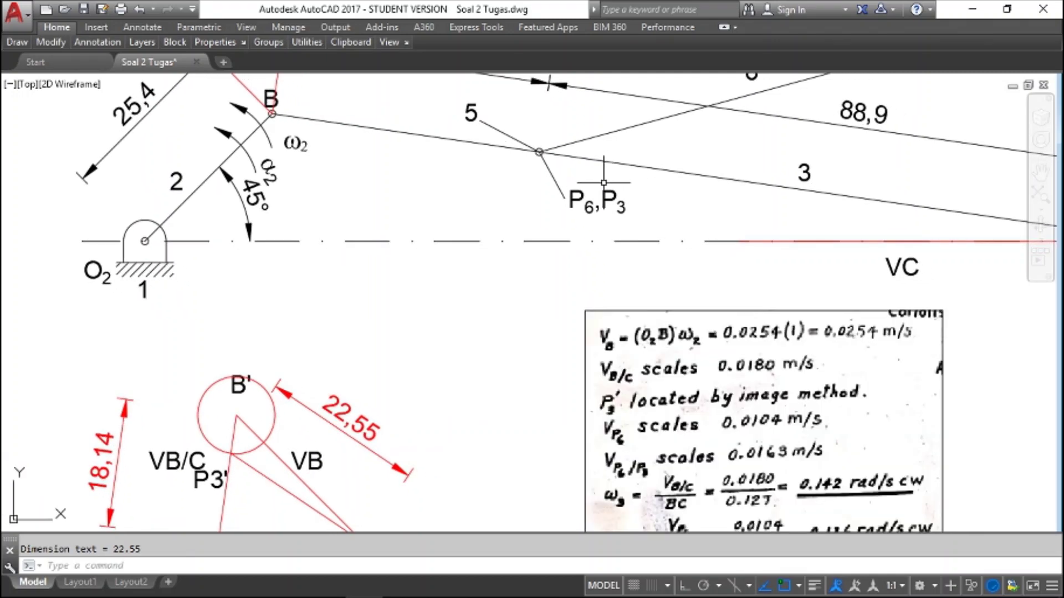
{"action": "mouse_move", "coordinate": [463, 204]}
{"action": "middle_mouse_down"}
{"action": "mouse_move", "coordinate": [442, 206]}
{"action": "mouse_move", "coordinate": [474, 191]}
{"action": "middle_mouse_up"}
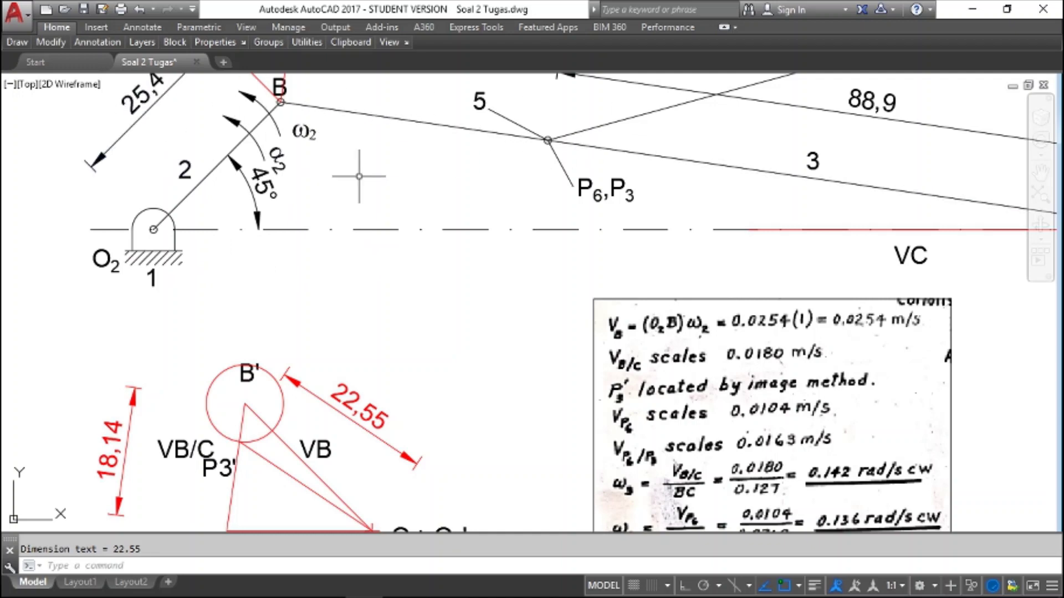
{"action": "key", "text": "Return"}
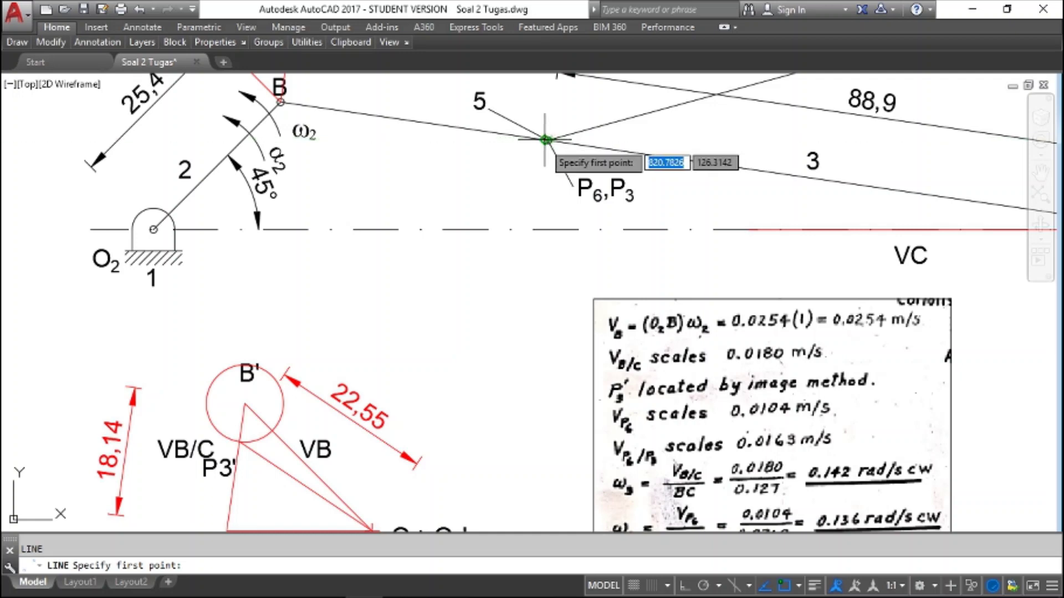
{"action": "scroll", "coordinate": [547, 140], "scroll_direction": "up", "scroll_amount": 5}
{"action": "left_click", "coordinate": [554, 133]}
{"action": "scroll", "coordinate": [553, 133], "scroll_direction": "down", "scroll_amount": 5}
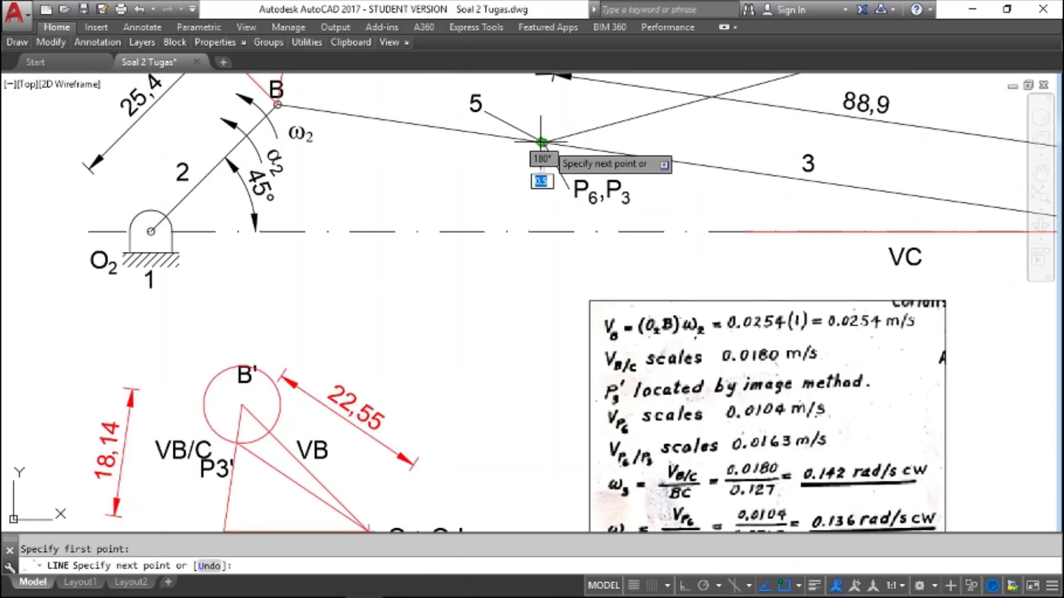
{"action": "scroll", "coordinate": [654, 114], "scroll_direction": "down", "scroll_amount": 5}
{"action": "scroll", "coordinate": [593, 135], "scroll_direction": "up", "scroll_amount": 4}
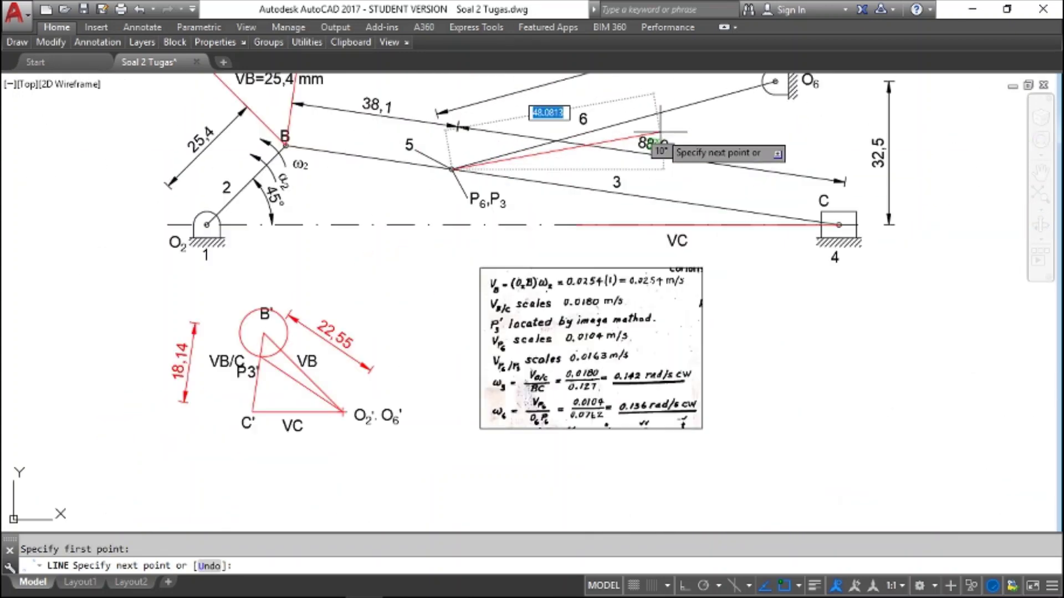